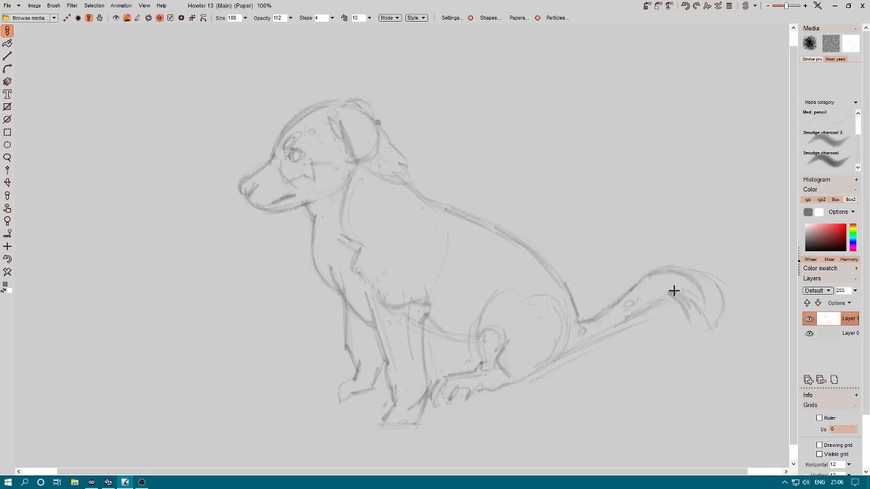
Cover the background on Layer 0 with broad olive-green Big stick charcoal strokes behind the dog sketch.
click(849, 332)
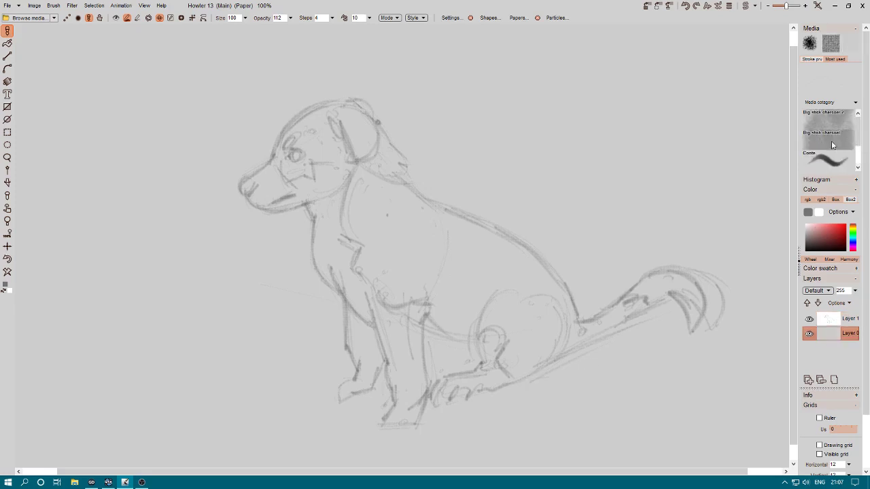
scroll(826, 139, down, 2)
click(826, 136)
click(826, 228)
mouse_move(136, 122)
mouse_down()
mouse_move(602, 145)
mouse_move(620, 414)
mouse_move(414, 58)
mouse_move(271, 281)
mouse_move(91, 119)
mouse_move(417, 149)
mouse_move(634, 246)
mouse_up()
mouse_move(615, 367)
mouse_down()
mouse_move(296, 367)
mouse_move(181, 283)
mouse_move(204, 41)
mouse_up()
Paint yellow and leaf-green patches around the dog, plus muted purple shadows near its hind leg and tail.
click(844, 224)
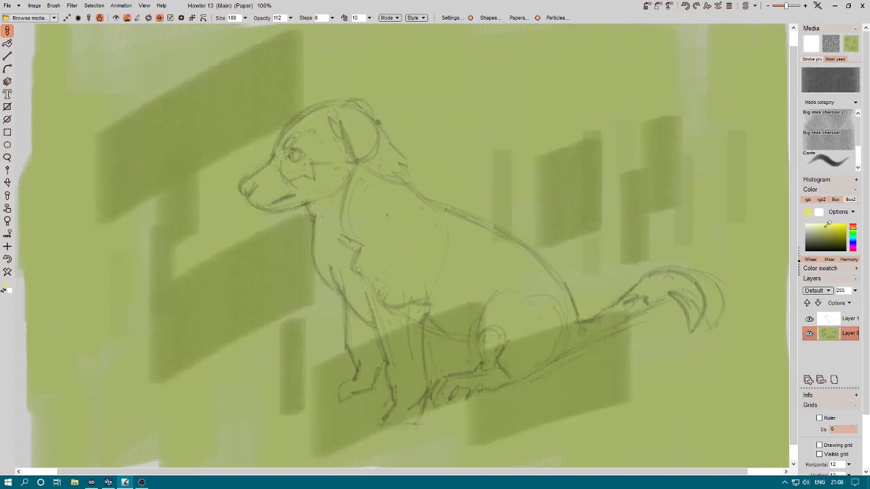
mouse_move(475, 75)
mouse_down()
mouse_move(575, 142)
mouse_move(204, 340)
mouse_move(161, 266)
mouse_move(254, 269)
mouse_move(238, 339)
mouse_move(491, 203)
mouse_move(604, 204)
mouse_move(596, 259)
mouse_move(705, 253)
mouse_move(320, 305)
mouse_move(454, 185)
mouse_move(265, 142)
mouse_move(652, 320)
mouse_move(683, 295)
mouse_move(565, 394)
mouse_move(441, 356)
mouse_up()
click(853, 235)
click(840, 230)
click(839, 232)
click(852, 246)
click(853, 249)
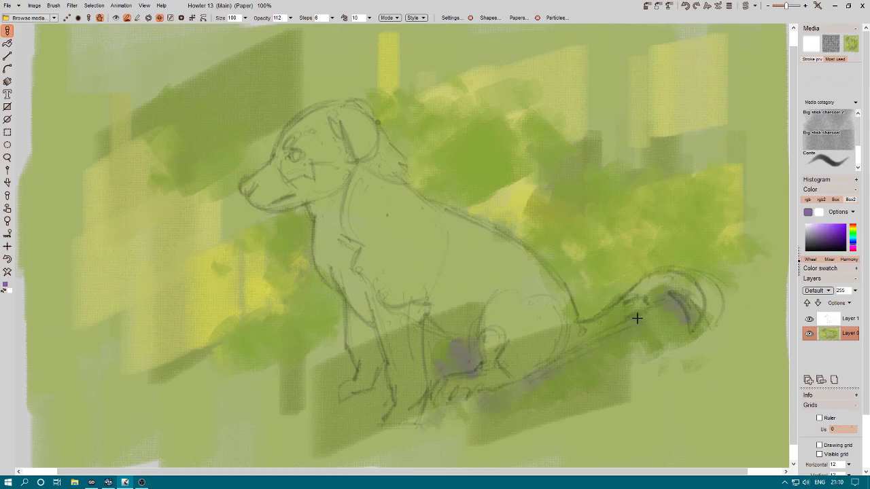
Open the color wheel, choose a yellow hue, and paint yellow foliage patches behind the dog's back.
click(853, 235)
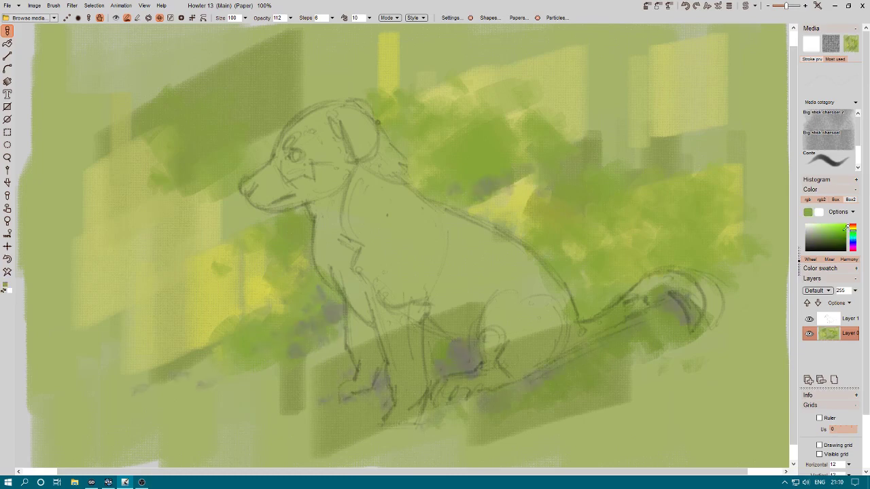
click(838, 211)
click(799, 204)
drag(714, 154, 780, 113)
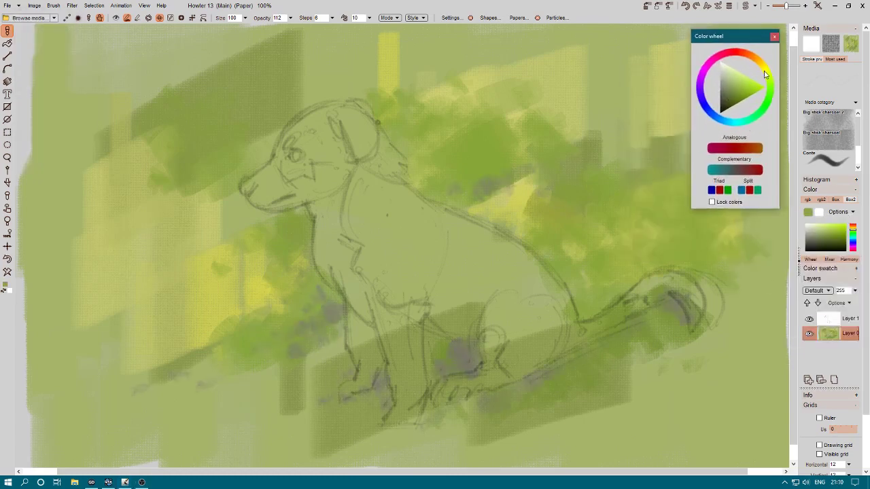
click(766, 76)
mouse_move(577, 204)
mouse_down()
mouse_move(469, 198)
mouse_move(593, 269)
mouse_move(652, 224)
mouse_up()
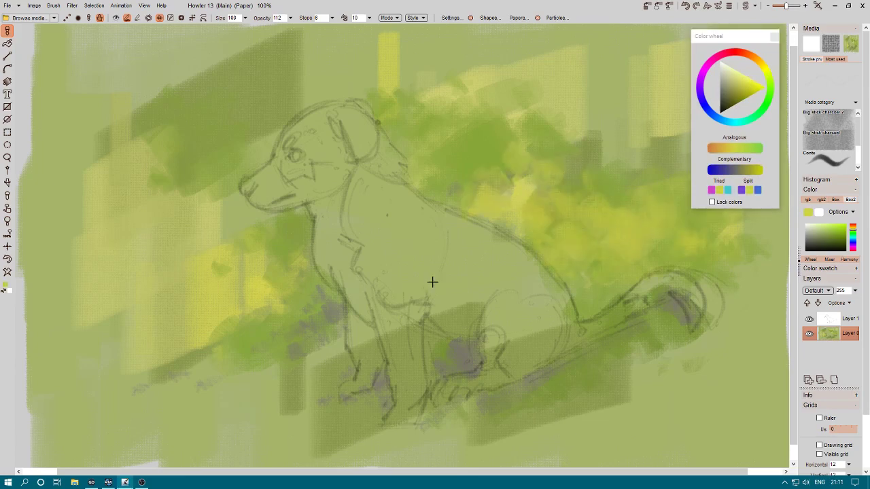
Dab yellow in front of the dog's chest and add sampled grey-purple shadow along the front leg.
drag(326, 285, 333, 303)
alt+click(334, 306)
drag(348, 358, 340, 316)
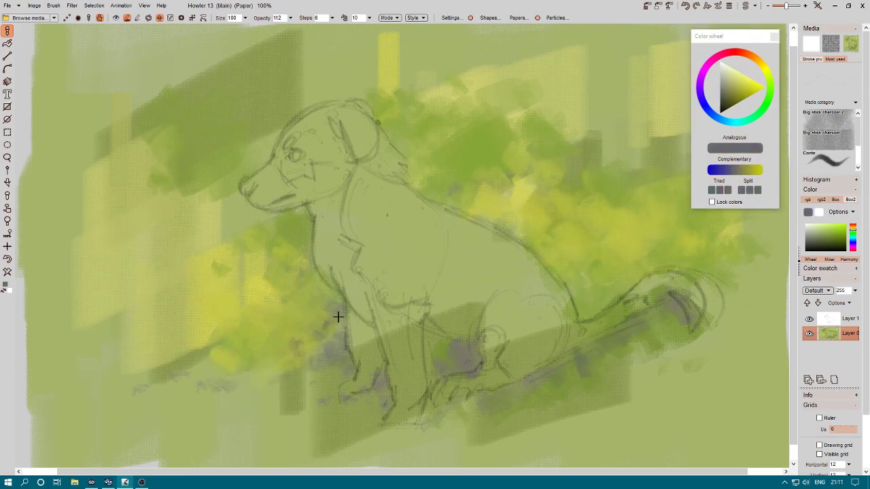
Sample a strong yellow from the background and brush it across the areas in front of and above the dog.
alt+click(714, 216)
mouse_move(216, 209)
mouse_down()
mouse_move(119, 293)
mouse_move(93, 83)
mouse_up()
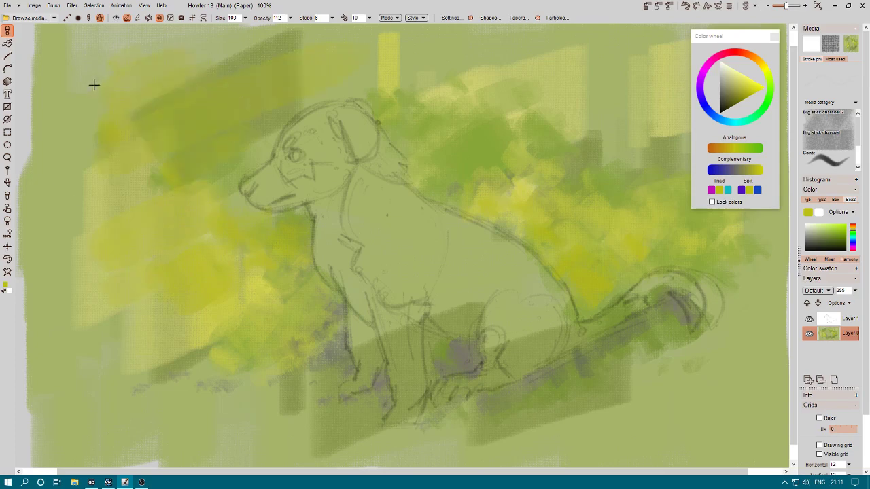
mouse_move(421, 81)
mouse_down()
mouse_move(567, 128)
mouse_move(591, 160)
mouse_up()
Paint bright green grass in front of the dog's paws and dark olive ground beneath its body.
mouse_move(322, 367)
mouse_down()
mouse_move(299, 380)
mouse_move(195, 394)
mouse_up()
alt+click(319, 343)
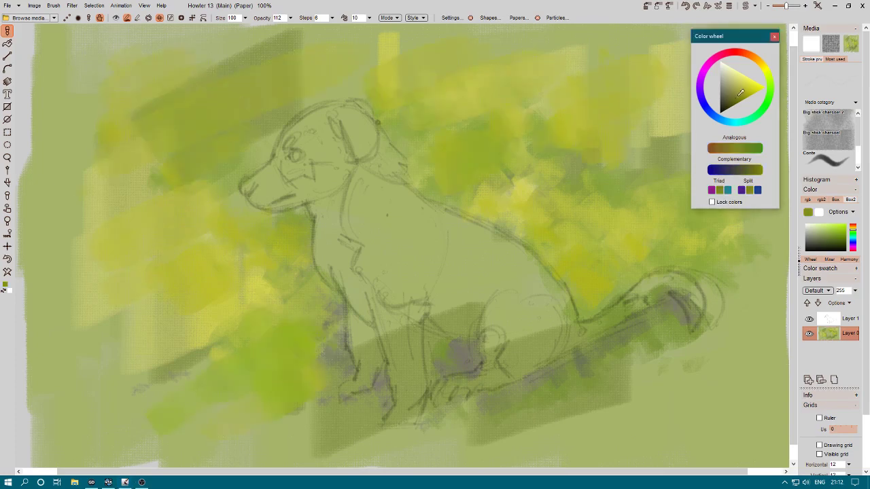
mouse_move(299, 319)
mouse_down()
mouse_move(336, 358)
mouse_move(280, 300)
mouse_up()
mouse_move(640, 389)
mouse_down()
mouse_move(559, 365)
mouse_move(532, 404)
mouse_move(365, 425)
mouse_move(303, 415)
mouse_up()
Resample background colors and blend yellow-green strokes over the ground before the dog and the area above its head.
alt+click(560, 365)
drag(320, 353, 171, 334)
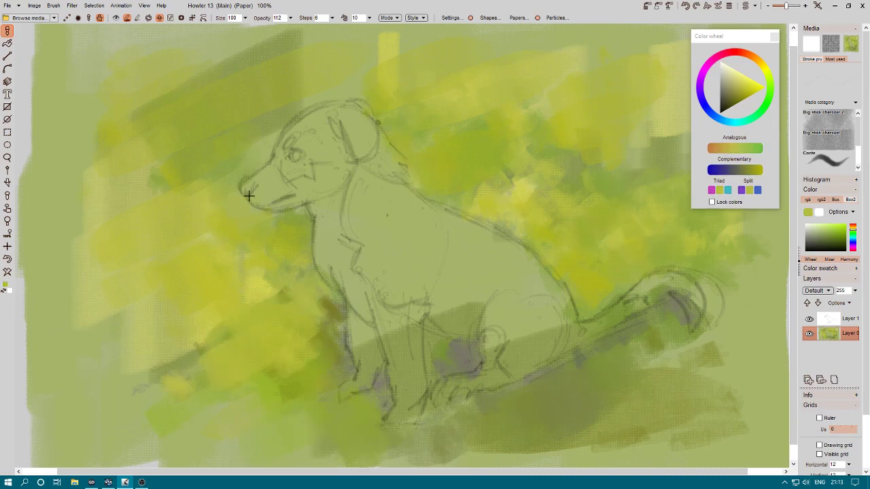
mouse_move(135, 74)
mouse_down()
mouse_move(491, 68)
mouse_move(475, 183)
mouse_move(370, 89)
mouse_up()
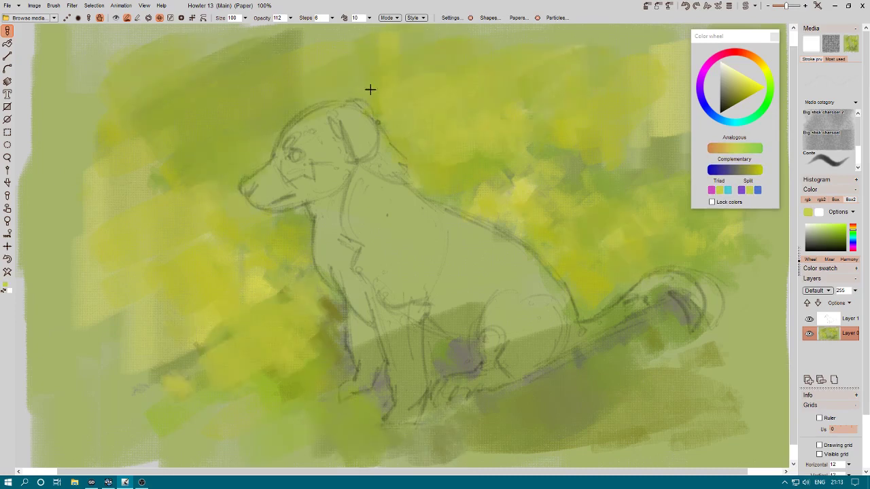
Fill the dog's back, body and shoulder with muted purple charcoal, changing the paper texture partway through.
scroll(858, 159, down, 3)
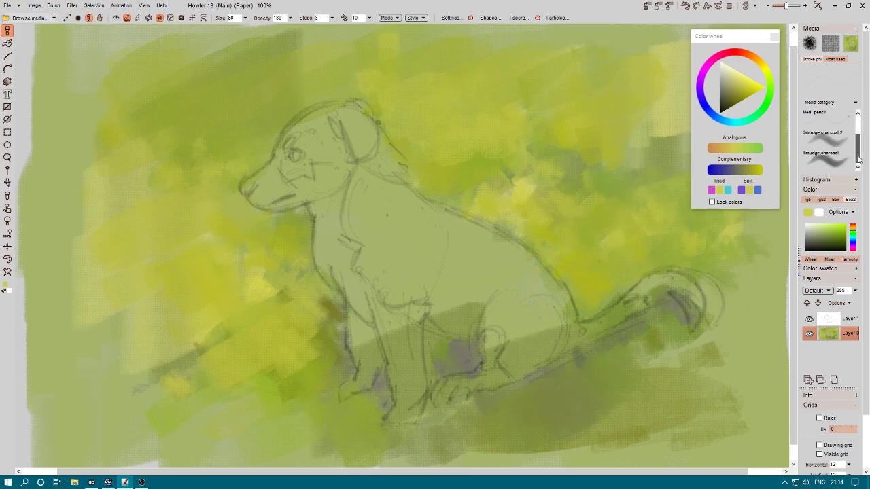
click(766, 67)
mouse_move(465, 271)
mouse_down()
mouse_move(478, 260)
mouse_move(533, 268)
mouse_move(569, 311)
mouse_move(539, 355)
mouse_move(484, 275)
mouse_move(452, 271)
mouse_move(435, 285)
mouse_move(485, 281)
mouse_move(511, 328)
mouse_move(428, 319)
mouse_move(455, 249)
mouse_move(508, 249)
mouse_up()
click(518, 18)
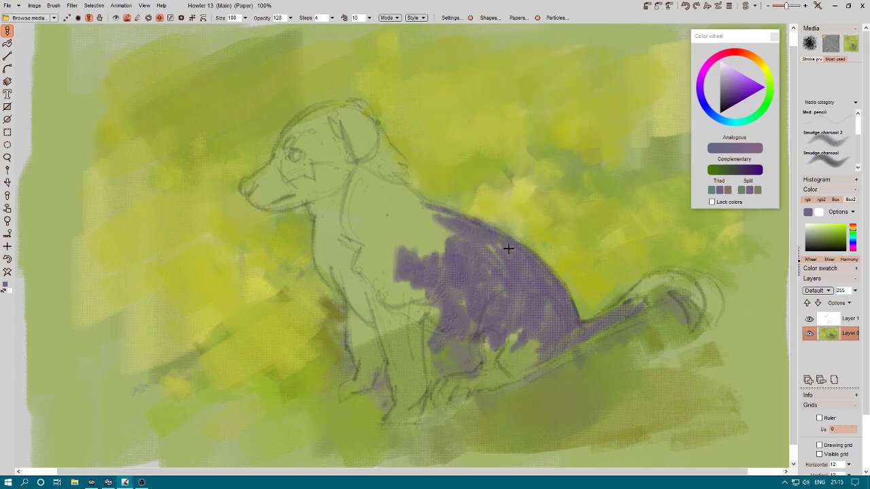
mouse_move(544, 328)
mouse_down()
mouse_move(471, 333)
mouse_move(394, 186)
mouse_move(360, 247)
mouse_move(407, 296)
mouse_up()
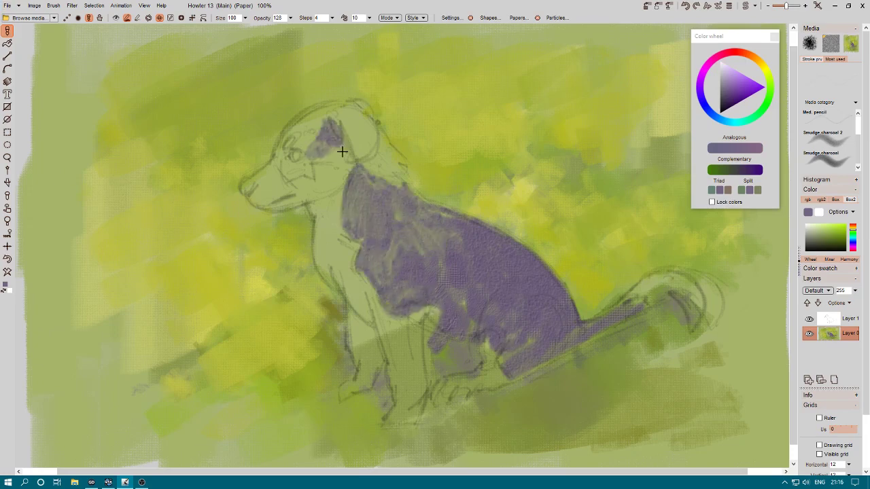
Save the painting in the howler folder as Image 1 in the layered format.
key(ctrl+s)
click(374, 281)
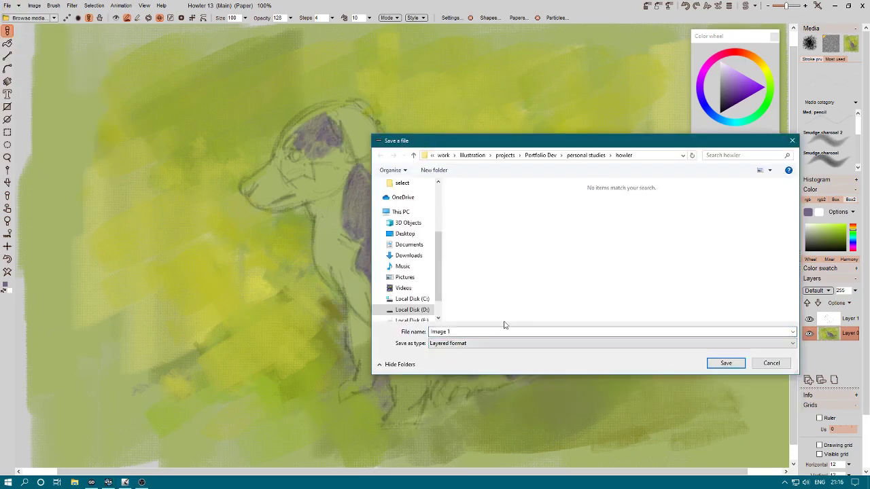
click(726, 362)
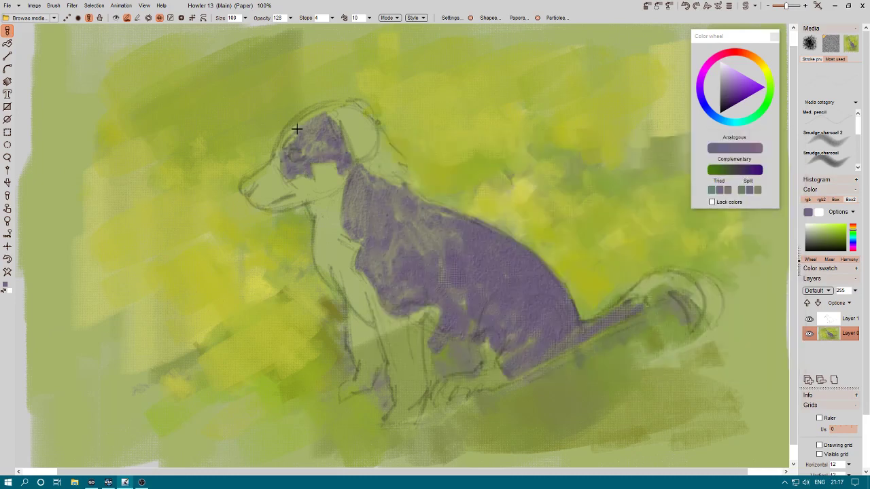
Paint the dog's ear and nose purple, and add lavender and blue highlights along its ear, back and tail.
drag(344, 119, 374, 150)
right_click(394, 347)
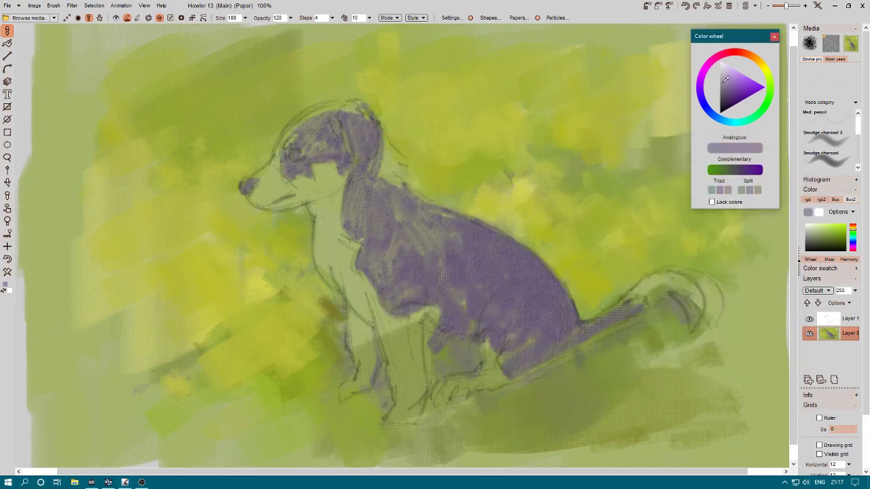
drag(472, 264, 526, 263)
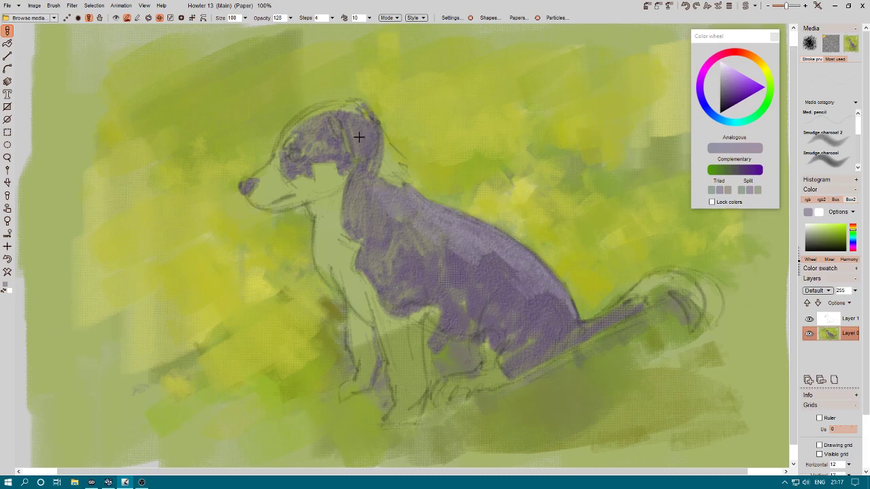
right_click(637, 289)
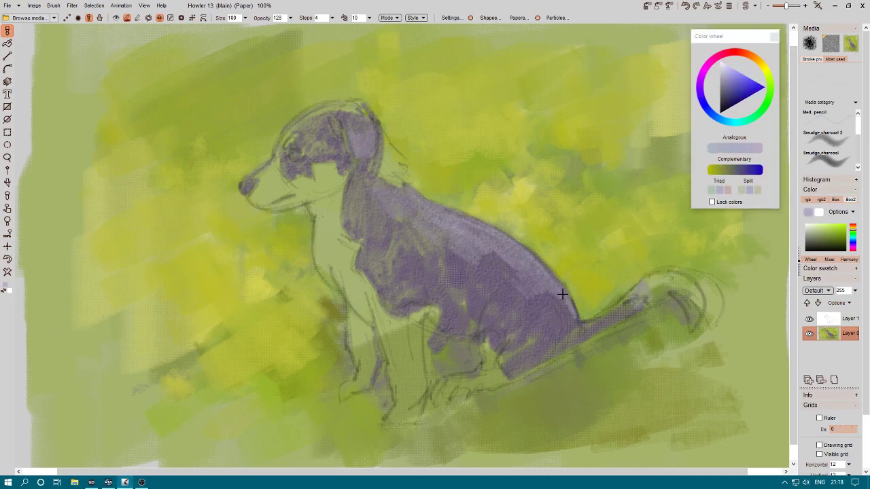
right_click(342, 133)
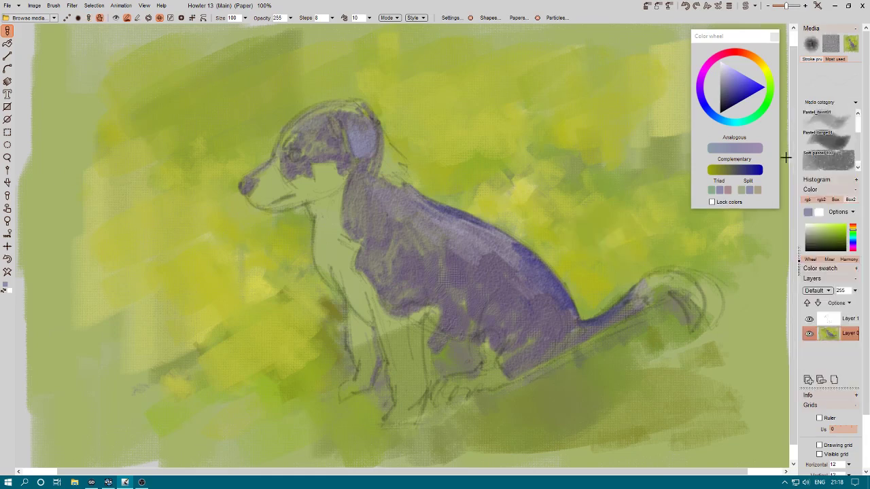
Paint dark navy pastel patches over the dog's shoulder, side and haunch.
click(723, 108)
mouse_move(475, 261)
mouse_down()
mouse_move(501, 262)
mouse_move(445, 287)
mouse_move(506, 278)
mouse_move(486, 311)
mouse_move(518, 317)
mouse_move(519, 363)
mouse_move(577, 330)
mouse_up()
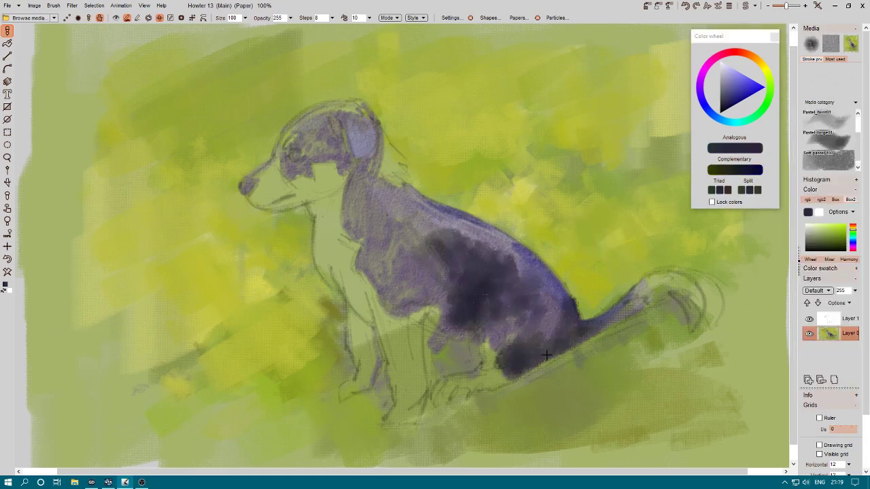
mouse_move(366, 211)
mouse_down()
mouse_move(394, 196)
mouse_move(405, 233)
mouse_move(354, 238)
mouse_up()
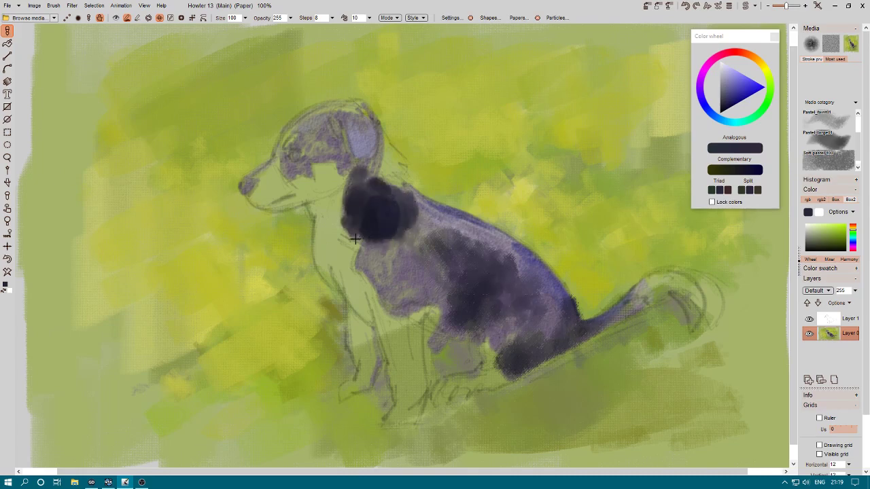
drag(394, 294, 434, 283)
mouse_move(450, 334)
mouse_down()
mouse_move(513, 328)
mouse_move(552, 307)
mouse_move(536, 331)
mouse_move(553, 314)
mouse_up()
Tint the haunch with a dark magenta hue and blend sampled darks into the dog's side.
click(760, 61)
click(725, 100)
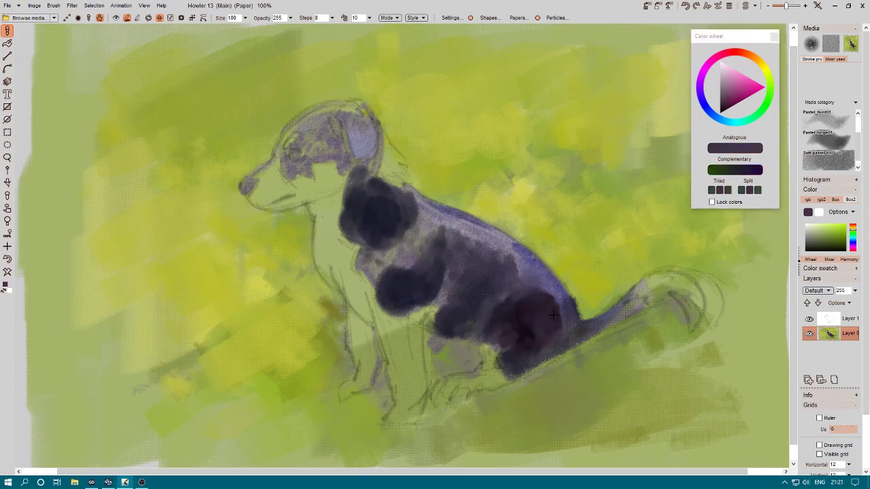
alt+click(511, 276)
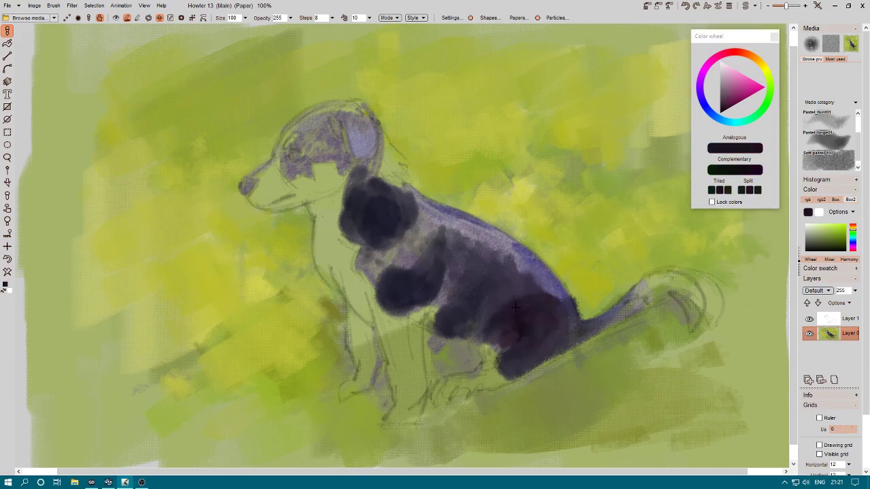
Paint sampled green strokes over the background behind the dog and dark olive grass strokes around its legs.
alt+click(522, 180)
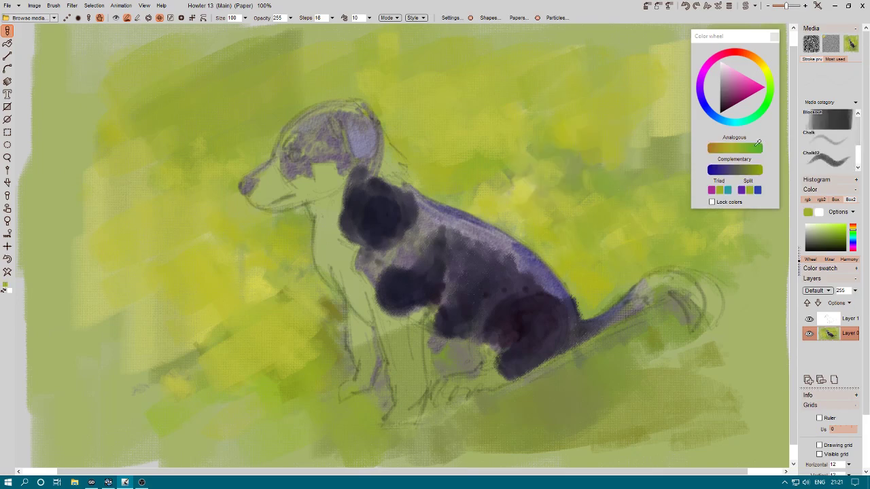
click(754, 145)
mouse_move(476, 136)
mouse_down()
mouse_move(586, 150)
mouse_move(480, 151)
mouse_move(572, 170)
mouse_up()
alt+click(557, 163)
mouse_move(477, 198)
mouse_down()
mouse_move(369, 82)
mouse_move(373, 43)
mouse_up()
mouse_move(286, 299)
mouse_down()
mouse_move(325, 334)
mouse_move(301, 306)
mouse_move(297, 401)
mouse_move(305, 414)
mouse_move(384, 390)
mouse_move(524, 390)
mouse_move(656, 353)
mouse_up()
alt+click(305, 414)
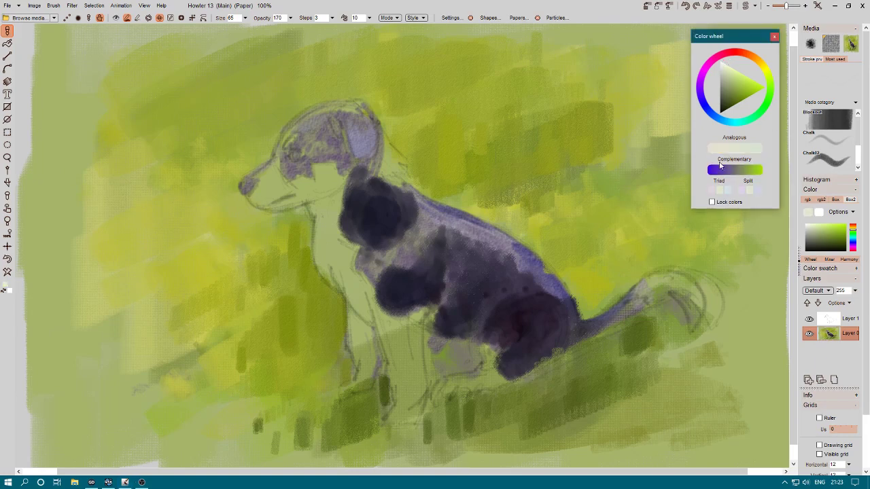
Paint the dog's legs, paws, chest, muzzle, neck and tail tip off-white.
mouse_move(339, 274)
mouse_down()
mouse_move(365, 315)
mouse_move(361, 380)
mouse_up()
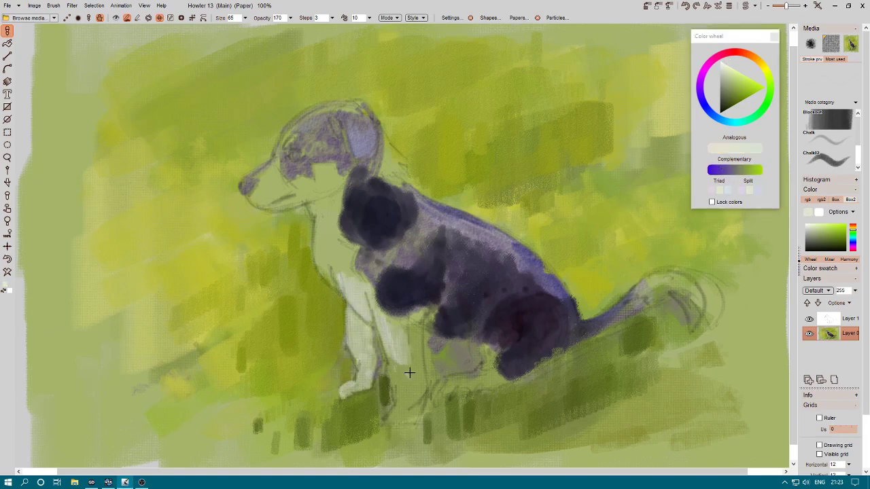
mouse_move(385, 346)
mouse_down()
mouse_move(472, 383)
mouse_move(493, 364)
mouse_up()
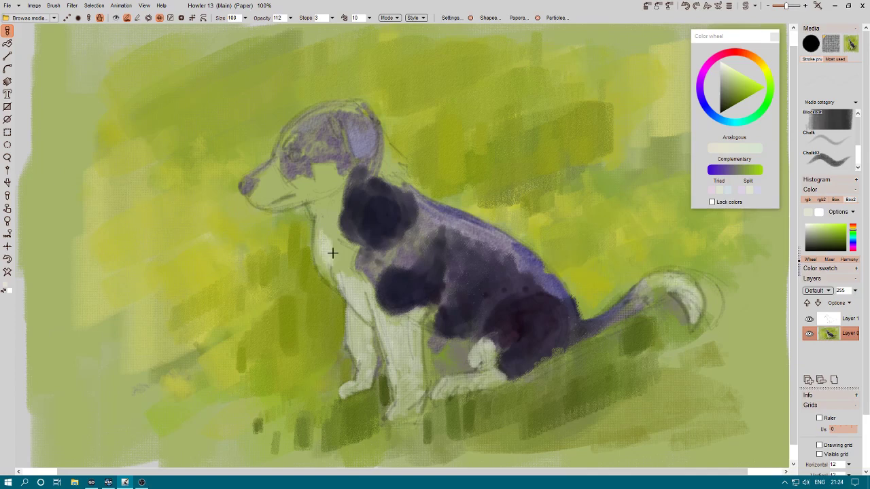
drag(332, 253, 325, 205)
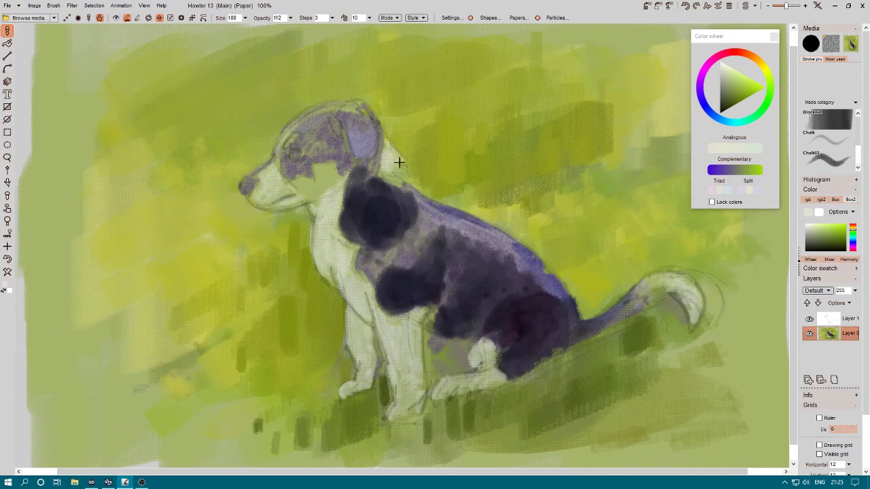
Reduce the Chalkboard eraser brush to size 35 and blend sampled dark tones across the dog's body, ear and head.
key(e)
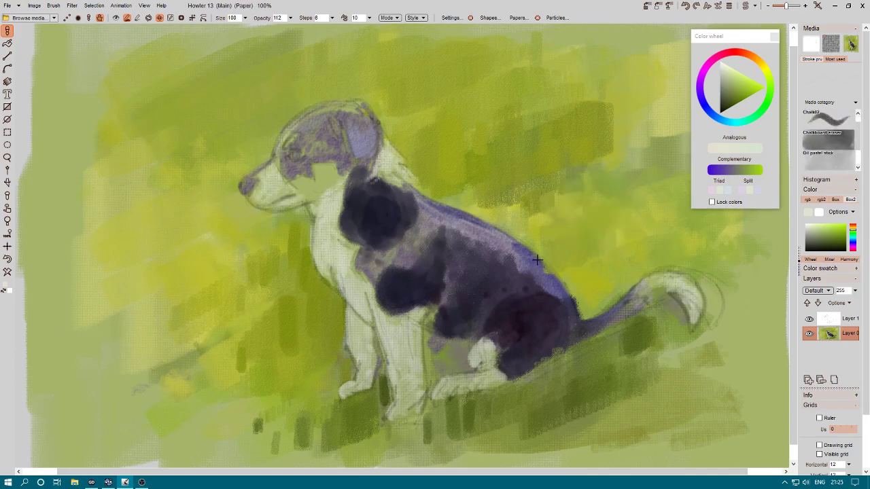
key(bracketleft)
key(bracketleft)
key(bracketleft)
key(bracketleft)
key(bracketleft)
key(bracketleft)
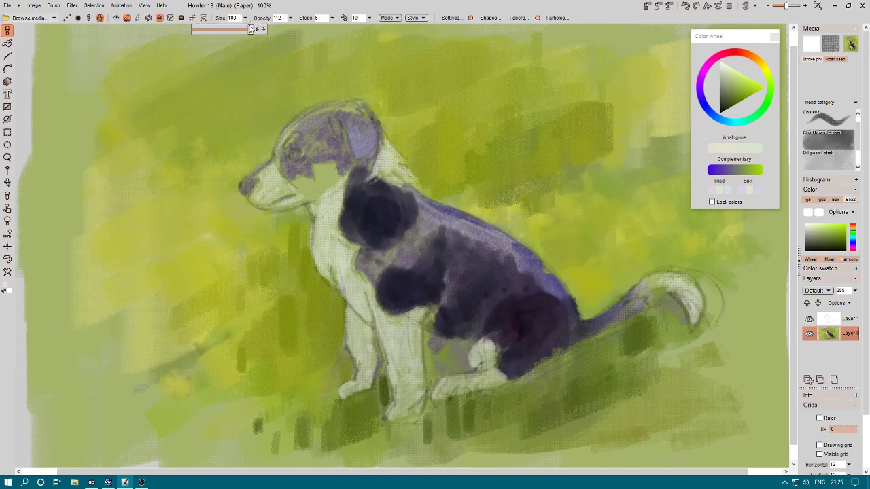
right_click(528, 323)
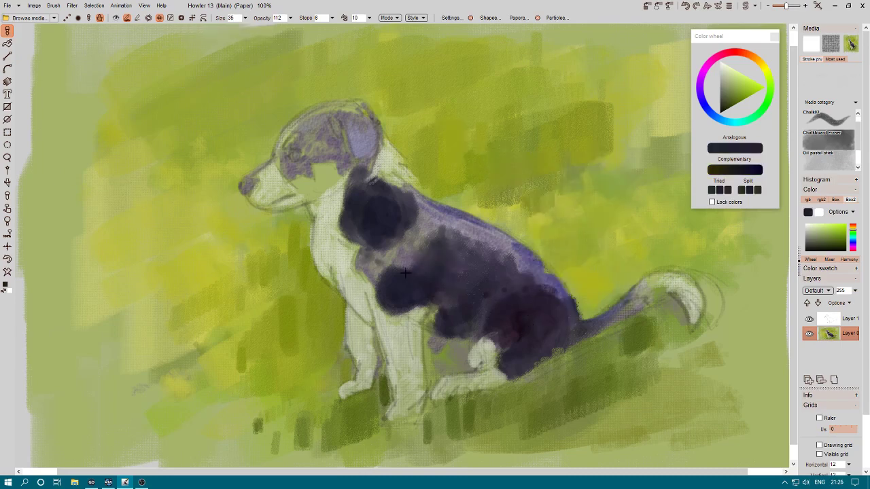
mouse_move(404, 272)
mouse_down()
mouse_move(399, 229)
mouse_move(517, 255)
mouse_move(557, 292)
mouse_up()
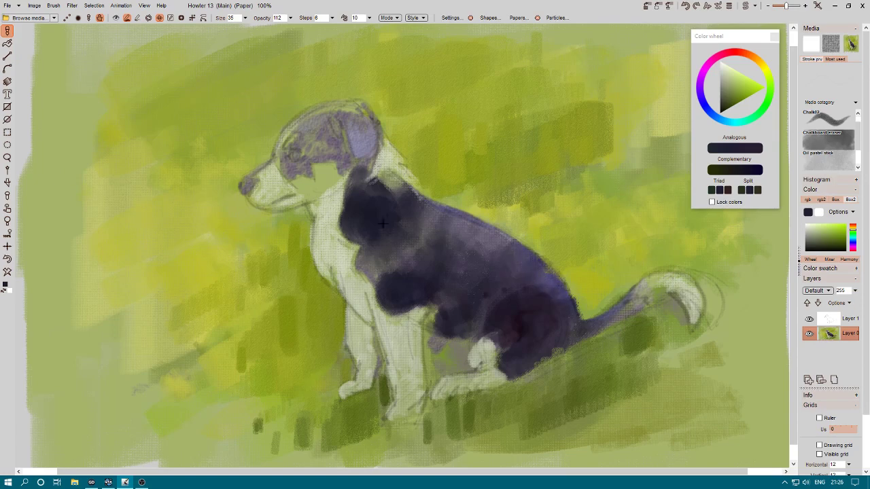
mouse_move(360, 159)
mouse_down()
mouse_move(333, 126)
mouse_move(306, 132)
mouse_up()
drag(408, 299, 343, 197)
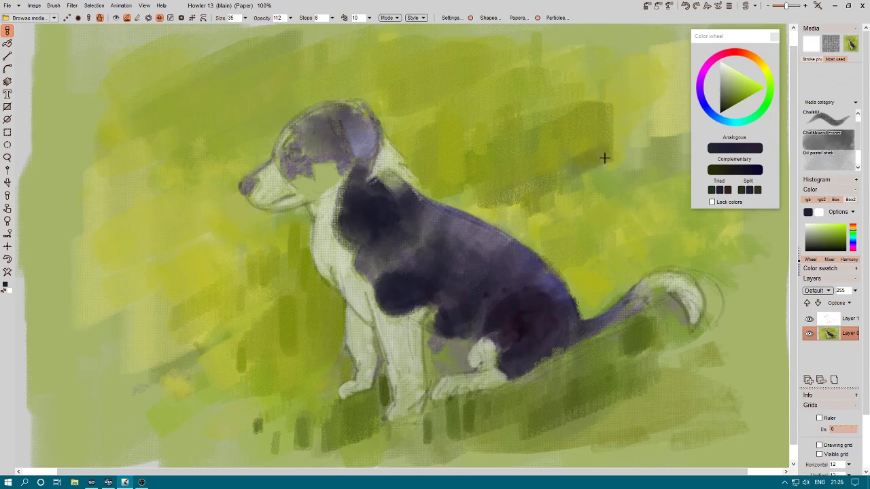
Paint sampled olive green over the background behind the dog's back and in front of its chest with the Pastel_ExtraGrande brush.
alt+click(568, 151)
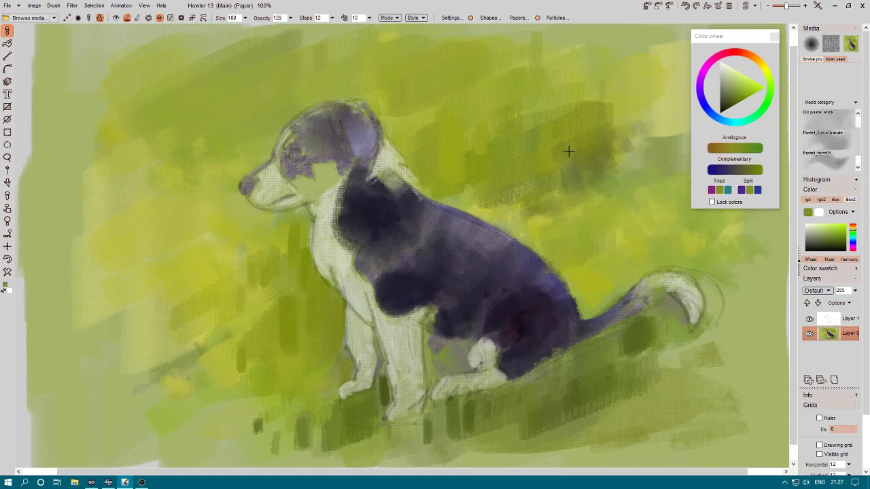
mouse_move(568, 151)
mouse_down()
mouse_move(625, 227)
mouse_move(594, 291)
mouse_move(652, 272)
mouse_up()
mouse_move(328, 341)
mouse_down()
mouse_move(293, 351)
mouse_move(313, 295)
mouse_up()
Repaint the dog's chest, legs, muzzle and neck in sampled off-white, and colour its cheek patch orange-tan.
alt+click(322, 200)
drag(322, 204, 391, 381)
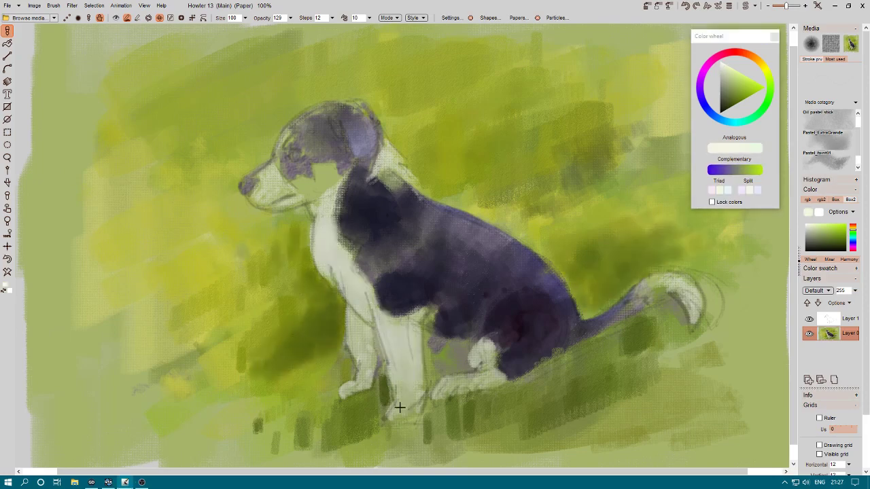
drag(360, 309, 371, 394)
drag(299, 202, 267, 175)
drag(373, 153, 408, 182)
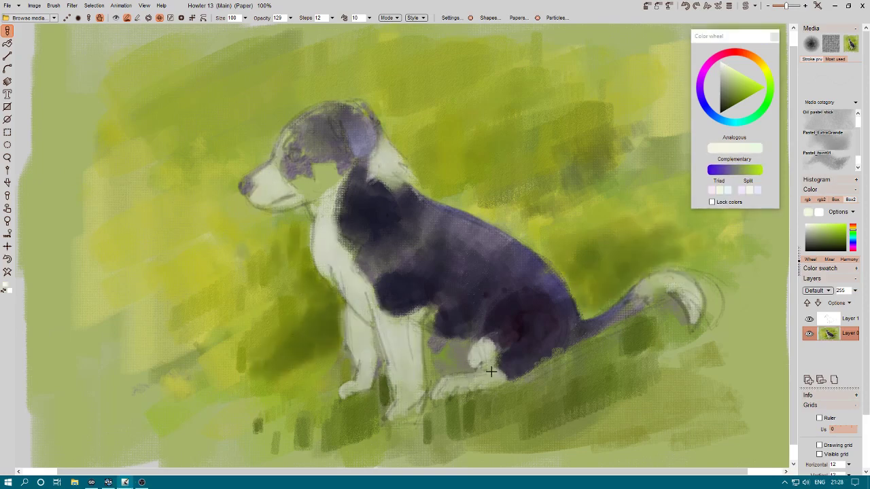
click(763, 72)
drag(311, 182, 328, 165)
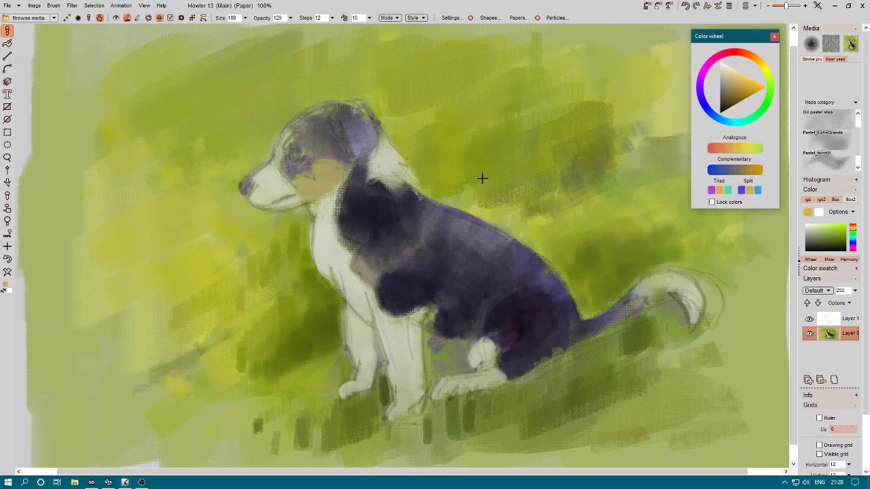
Use a soft pastel brush to add textured olive-green bushes above the tail and in front of the dog's chest.
click(827, 133)
drag(584, 197, 646, 239)
key(ctrl+z)
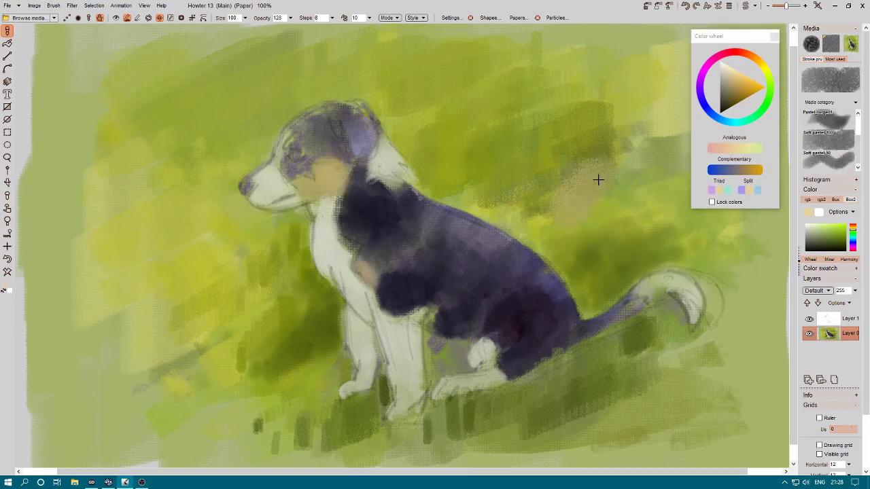
alt+click(568, 217)
mouse_move(581, 255)
mouse_down()
mouse_move(660, 233)
mouse_move(730, 252)
mouse_up()
mouse_move(303, 310)
mouse_down()
mouse_move(310, 315)
mouse_move(268, 272)
mouse_move(248, 299)
mouse_up()
Switch the colour selector to the built-in wheel and brush broad textured greens over the background behind the dog and the grass below.
click(829, 102)
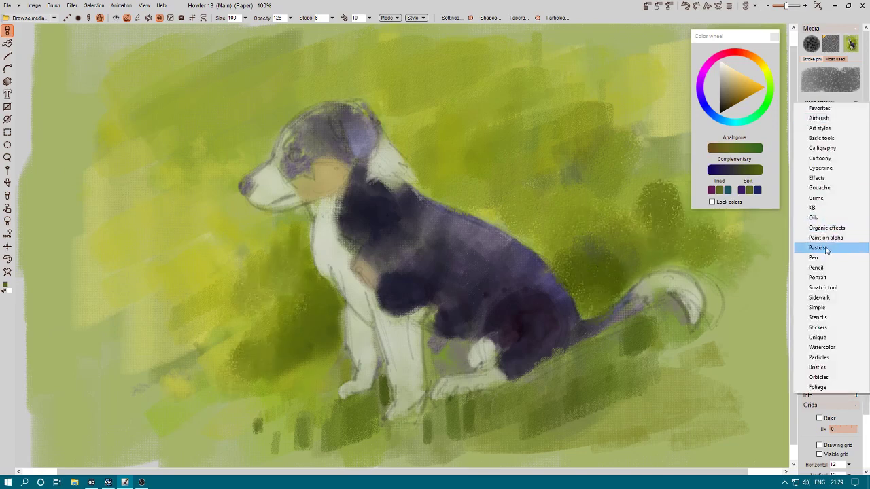
click(816, 248)
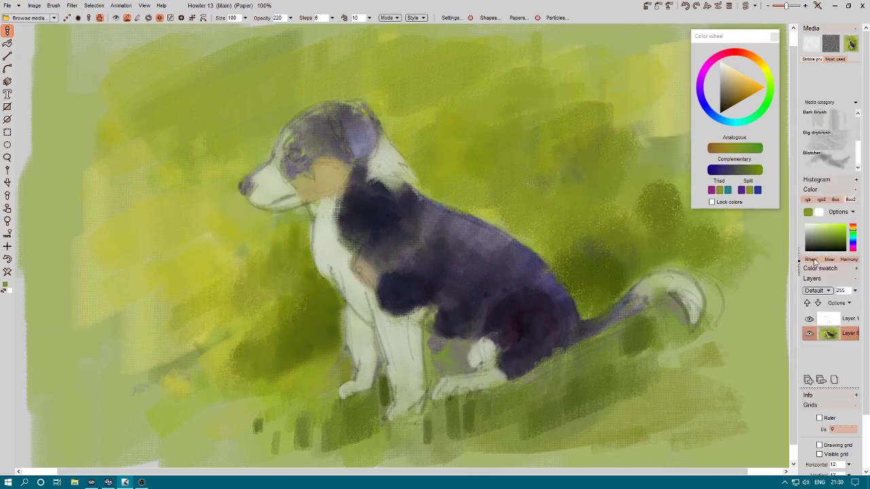
click(812, 260)
mouse_move(611, 119)
mouse_down()
mouse_move(704, 89)
mouse_move(733, 170)
mouse_move(721, 227)
mouse_up()
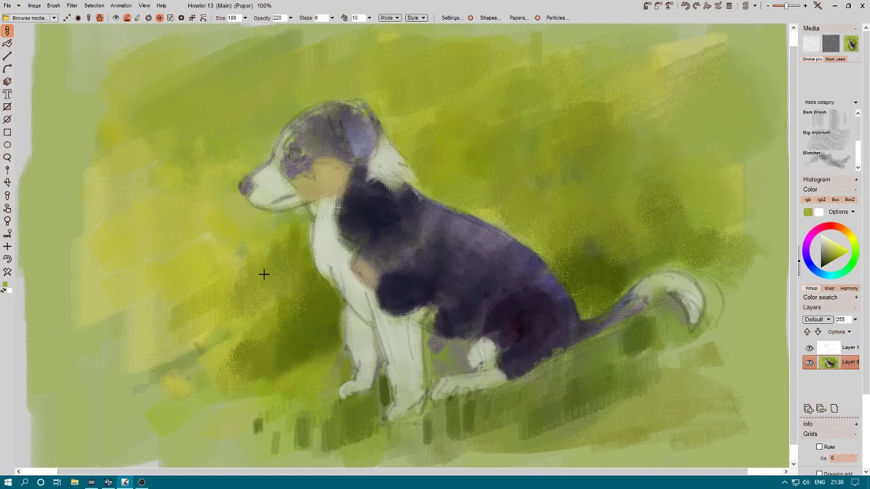
mouse_move(563, 435)
mouse_down()
mouse_move(743, 367)
mouse_move(570, 412)
mouse_move(452, 425)
mouse_up()
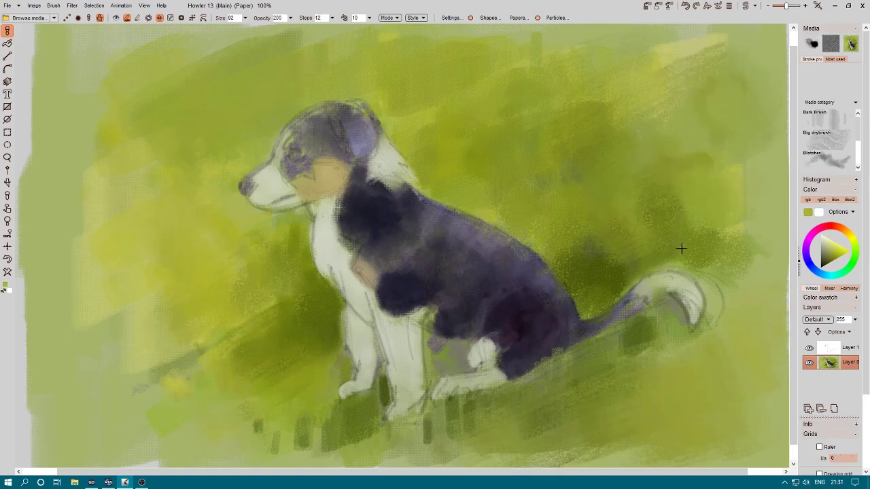
Choose a dabbing brush and paint green foliage dabs behind the dog's back, around its legs and below the tail.
key(Down)
key(Down)
key(Down)
key(Down)
key(Down)
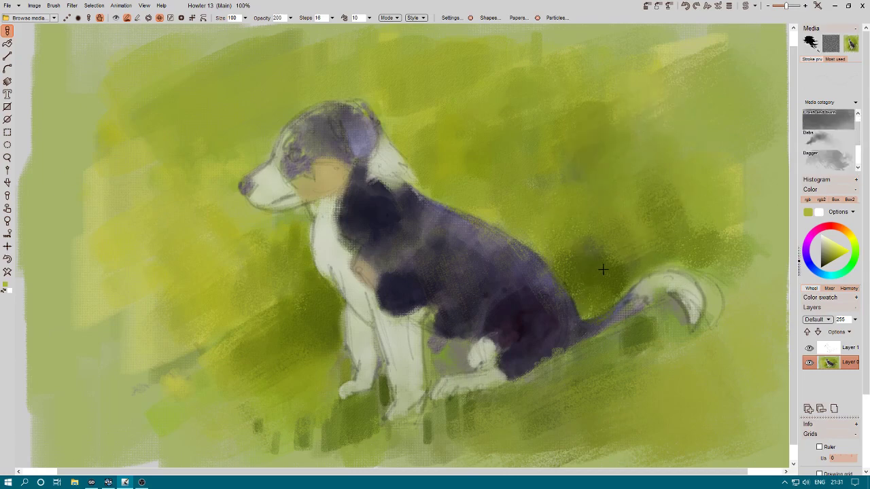
drag(602, 269, 596, 274)
key(Down)
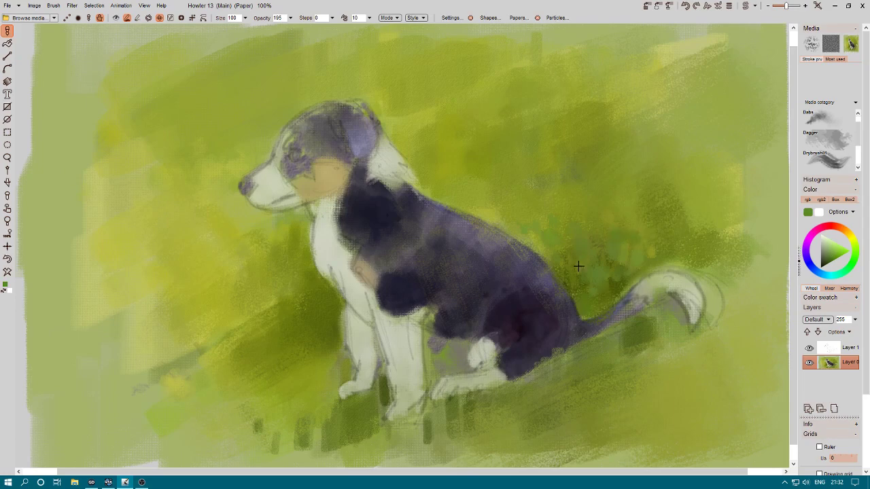
mouse_move(380, 407)
mouse_down()
mouse_move(305, 346)
mouse_move(319, 292)
mouse_up()
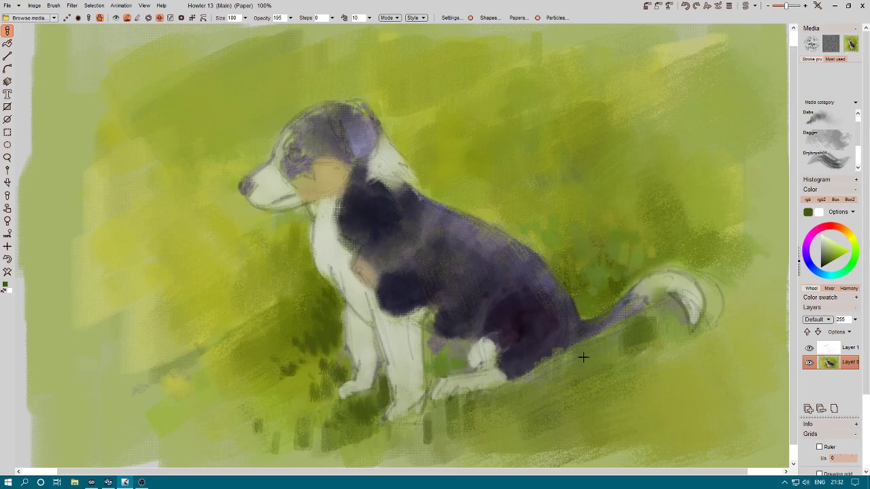
drag(715, 331, 746, 326)
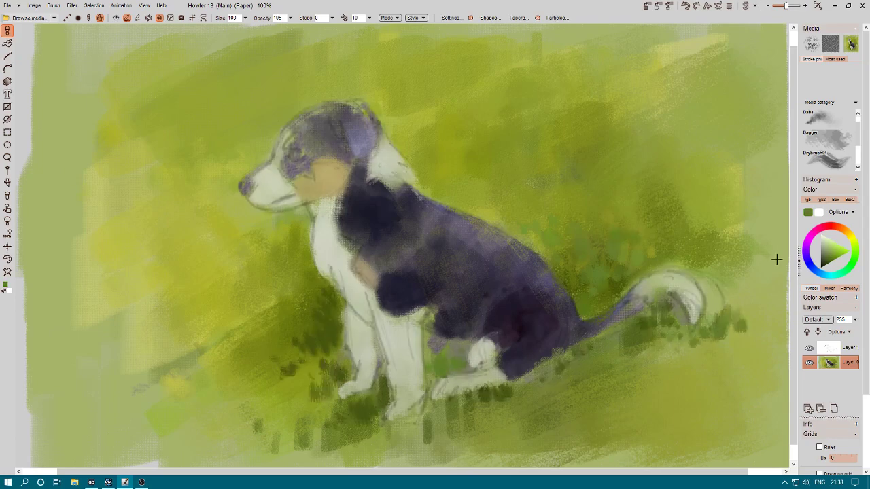
Return to the Pastel_ExtraGrande brush and soften the dog's back with dark grey.
scroll(842, 156, down, 2)
click(842, 163)
scroll(842, 157, down, 3)
click(825, 139)
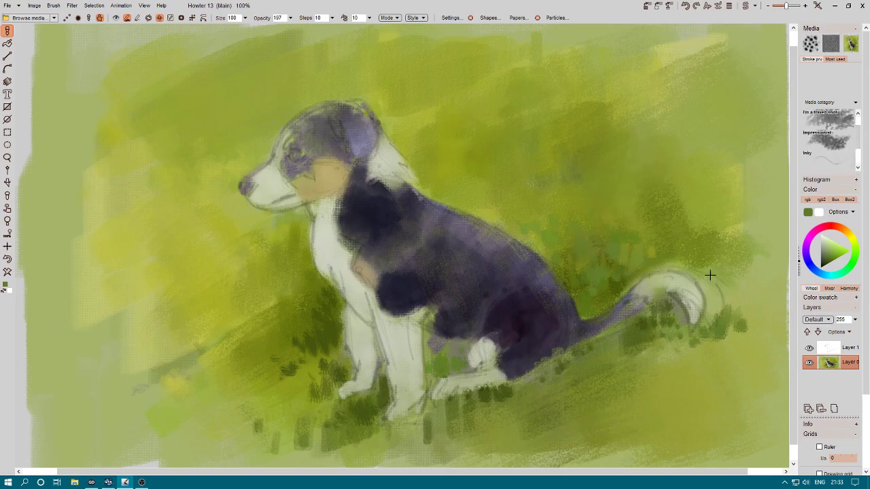
scroll(842, 150, down, 3)
click(828, 139)
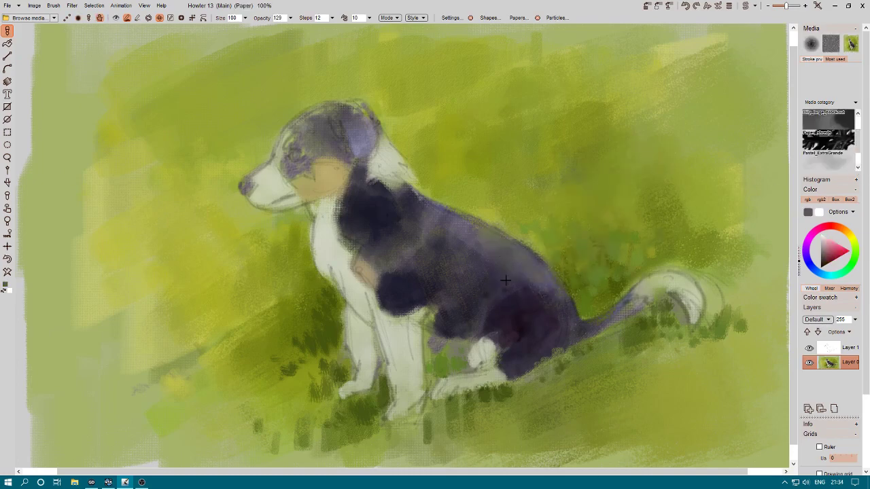
Stamp mottled olive-green grass texture along the ground around the dog with a large sponge brush.
scroll(847, 141, down, 3)
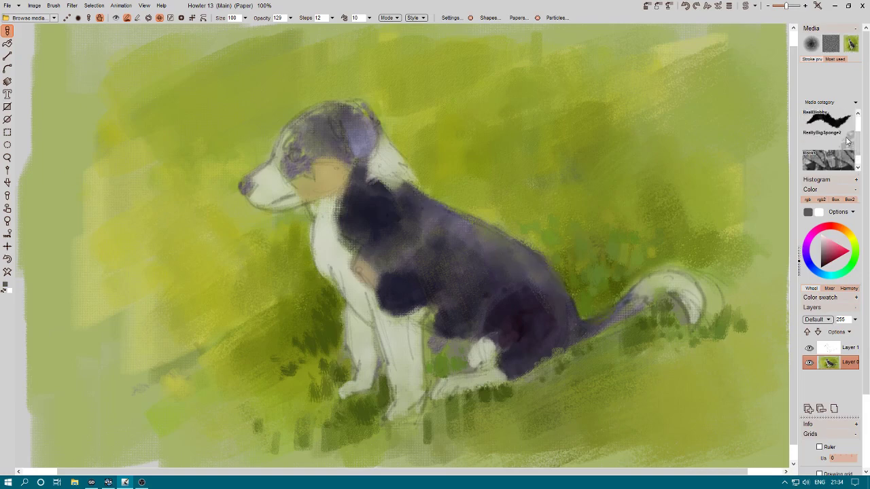
drag(632, 333, 757, 346)
click(483, 419)
click(278, 380)
click(217, 381)
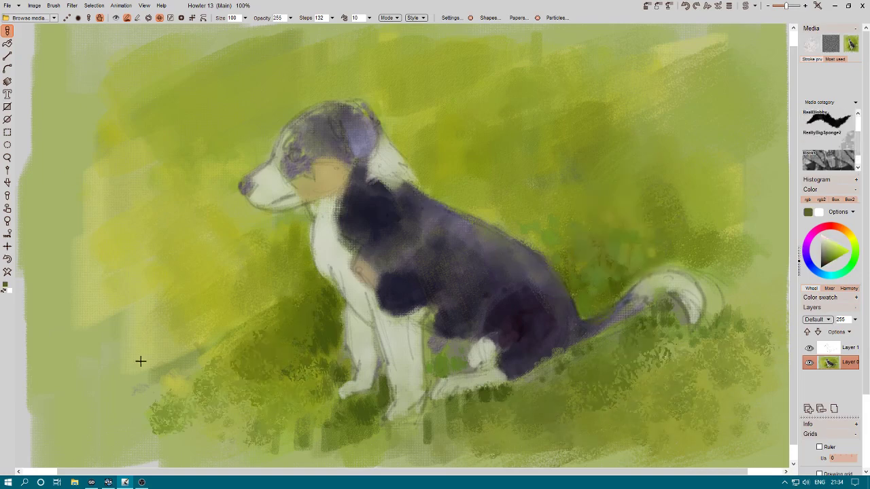
Sponge mottled yellow-green foliage over the background on both sides of the dog and above its head.
click(197, 326)
click(707, 190)
drag(751, 149, 545, 129)
mouse_move(225, 252)
mouse_down()
mouse_move(150, 287)
mouse_move(115, 91)
mouse_up()
mouse_move(225, 87)
mouse_down()
mouse_move(102, 179)
mouse_move(301, 55)
mouse_move(514, 74)
mouse_move(550, 48)
mouse_up()
mouse_move(658, 86)
mouse_down()
mouse_move(699, 94)
mouse_move(276, 243)
mouse_move(169, 388)
mouse_move(707, 428)
mouse_up()
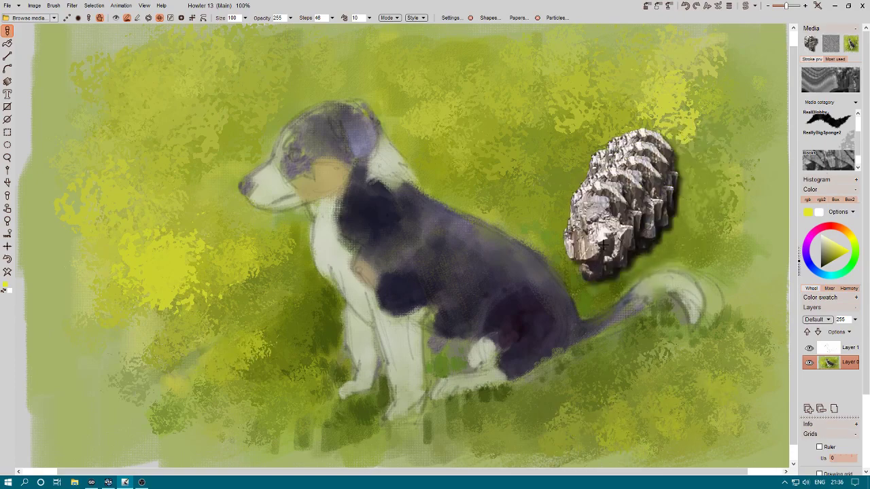
scroll(852, 159, down, 3)
click(855, 167)
scroll(852, 159, down, 3)
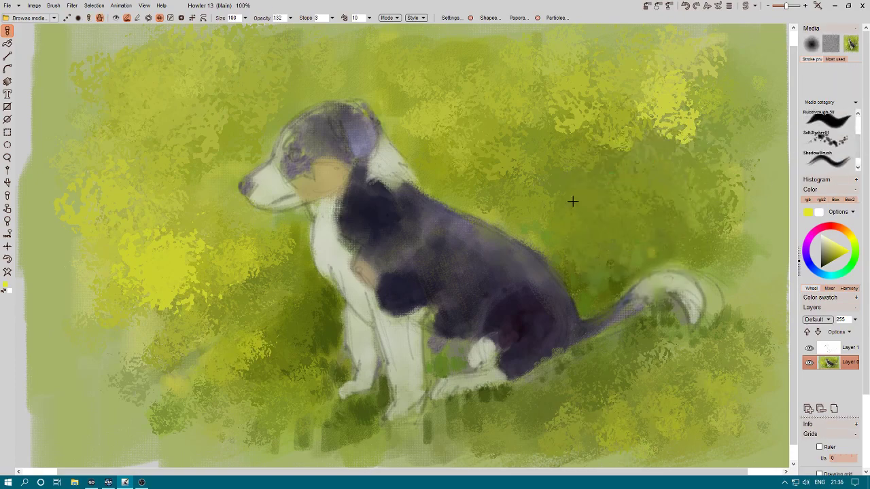
click(833, 141)
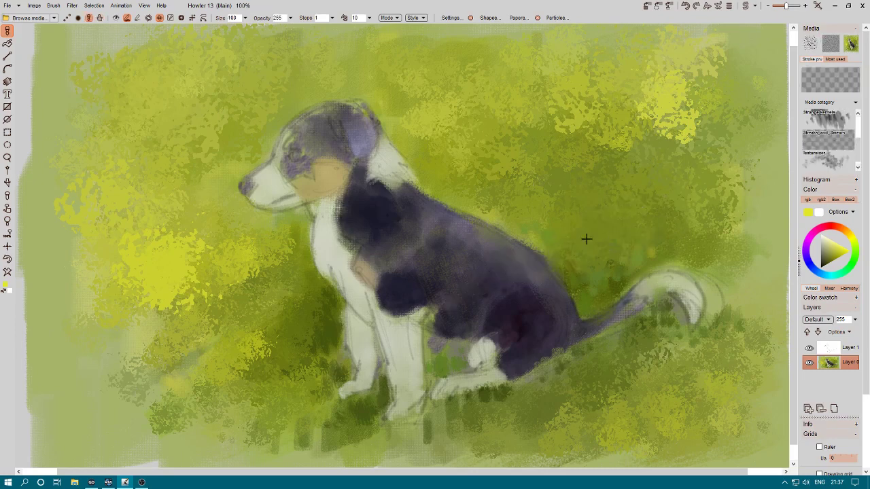
click(827, 140)
scroll(843, 139, up, 5)
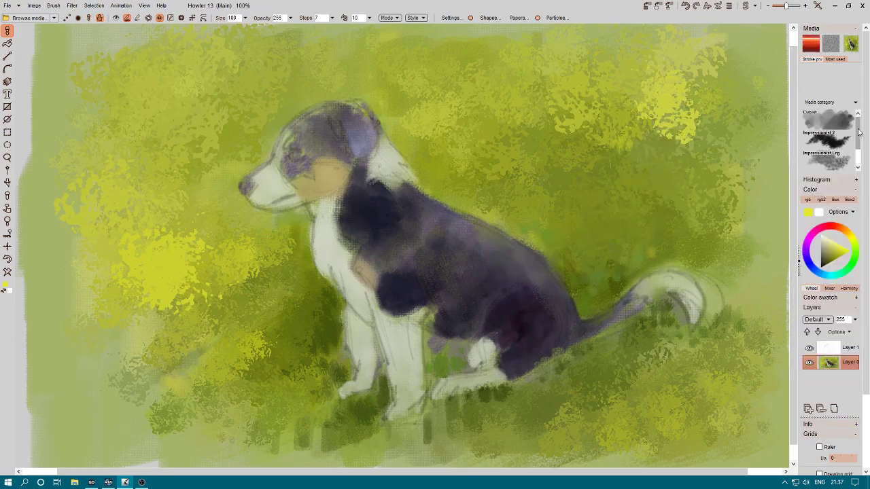
scroll(858, 131, up, 5)
click(828, 120)
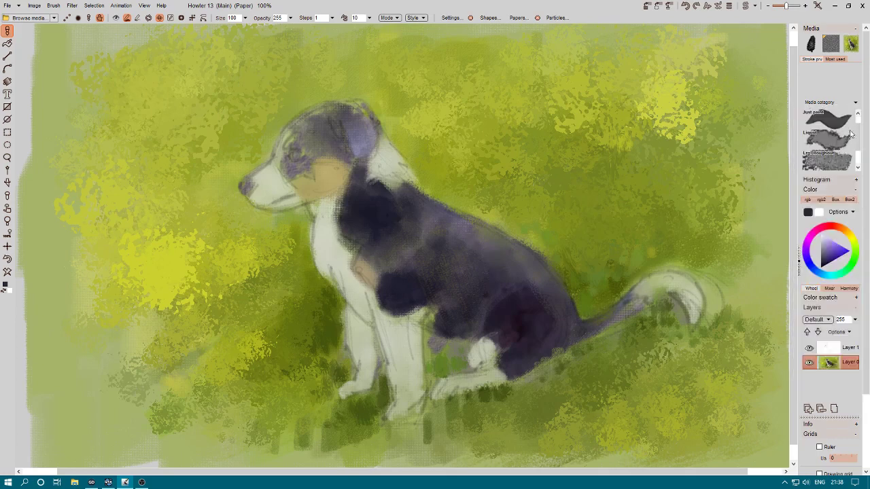
Darken the greenery between the dog's back and tail with a gouache sponge brush.
click(850, 133)
scroll(855, 125, down, 2)
drag(584, 228, 588, 306)
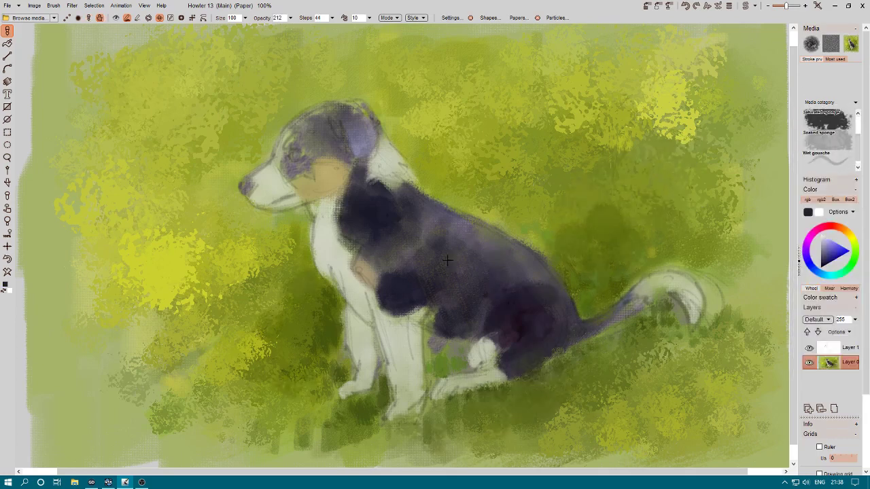
Darken the dog's body, head and ear with textured navy gouache strokes, undoing the last stroke.
drag(447, 260, 470, 232)
drag(353, 152, 292, 167)
drag(484, 243, 506, 272)
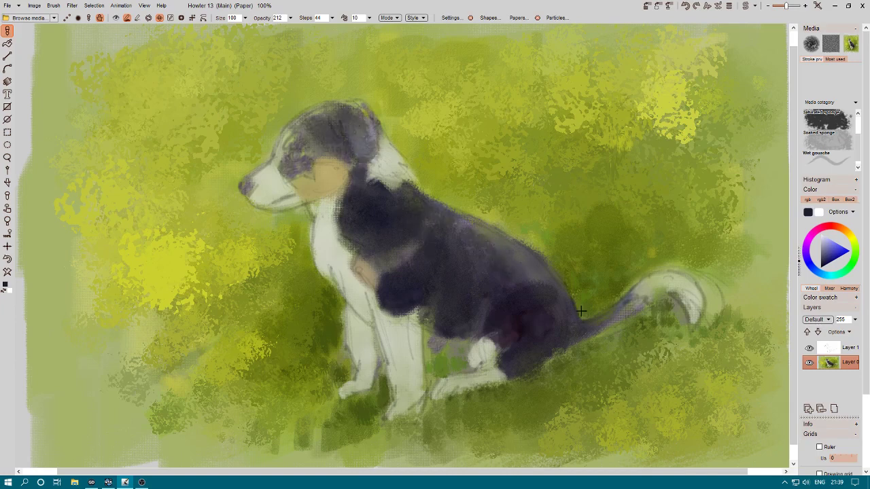
key(ctrl+z)
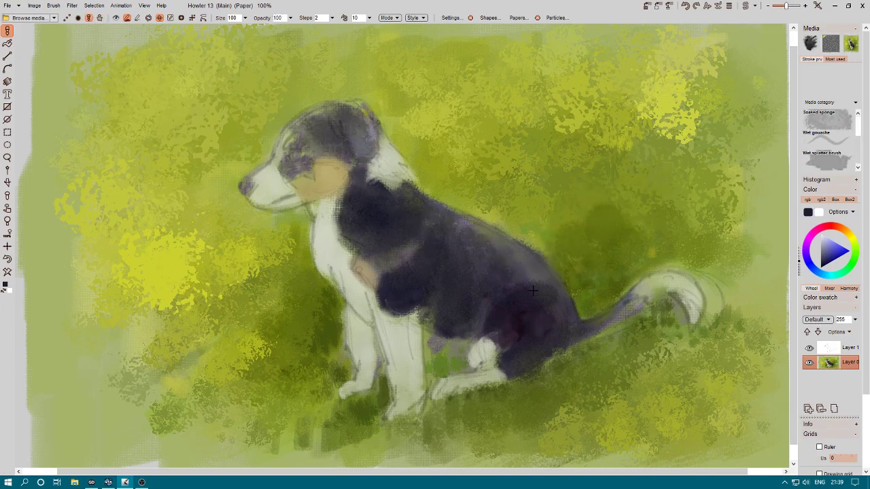
Paint the dog's tail and shoulder dark navy, and touch up its cheek and elbow patches with tan.
drag(585, 322, 639, 290)
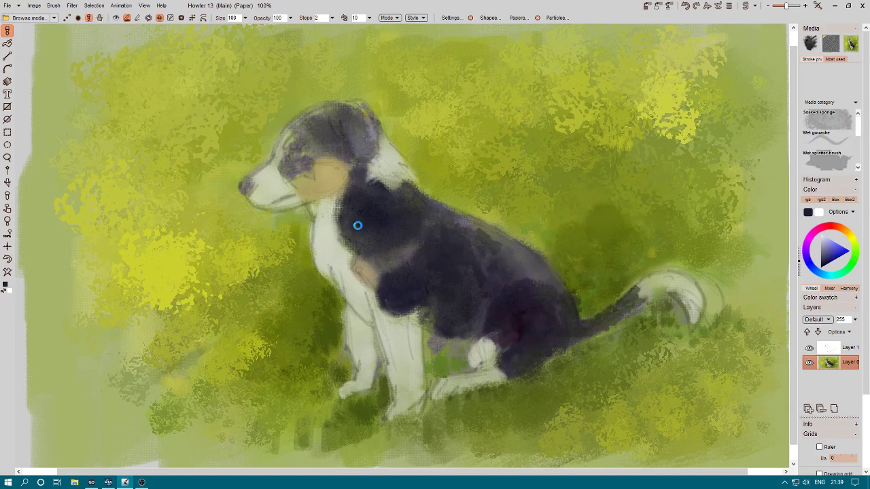
mouse_move(351, 235)
mouse_down()
mouse_move(339, 184)
mouse_move(414, 186)
mouse_up()
click(818, 250)
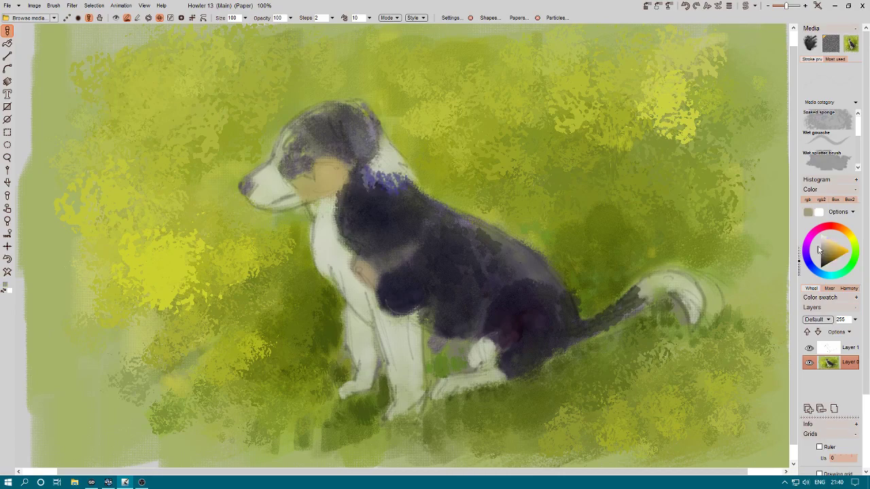
drag(303, 181, 318, 176)
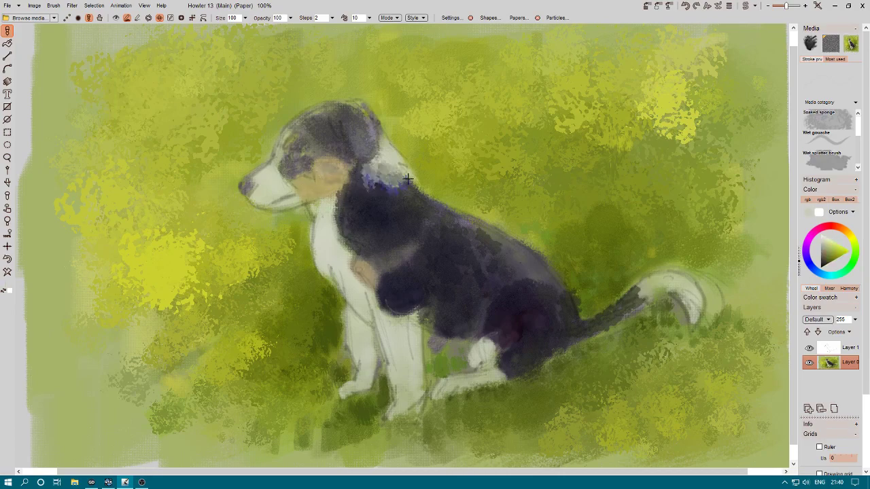
Switch to the oil brushes and blend soft sampled green patches into the background behind and in front of the dog.
click(829, 102)
click(815, 198)
click(829, 102)
click(822, 208)
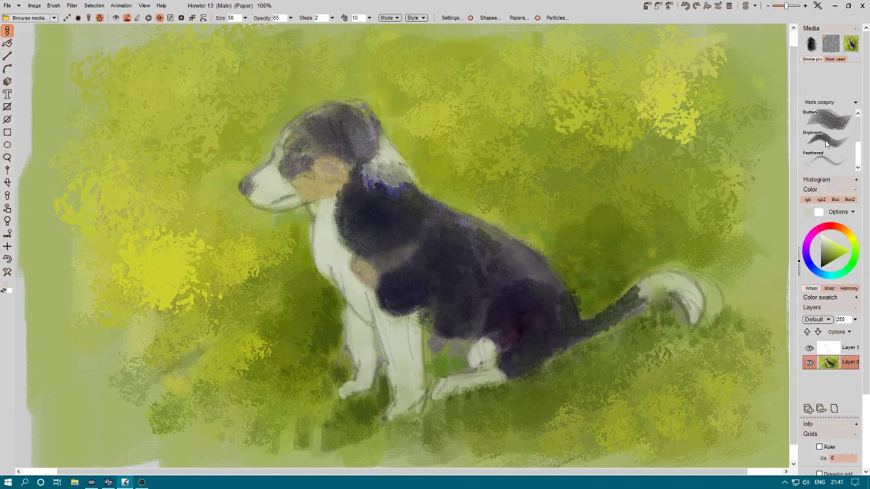
click(828, 120)
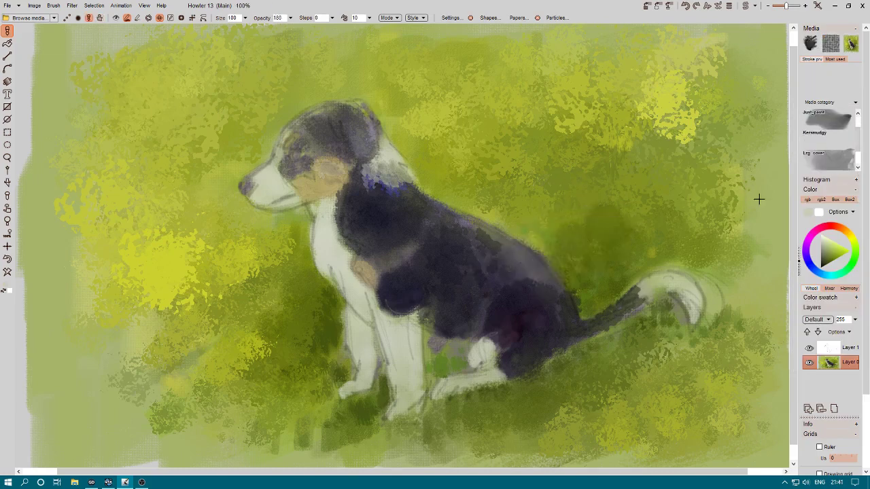
right_click(575, 209)
right_click(208, 252)
scroll(828, 143, down, 3)
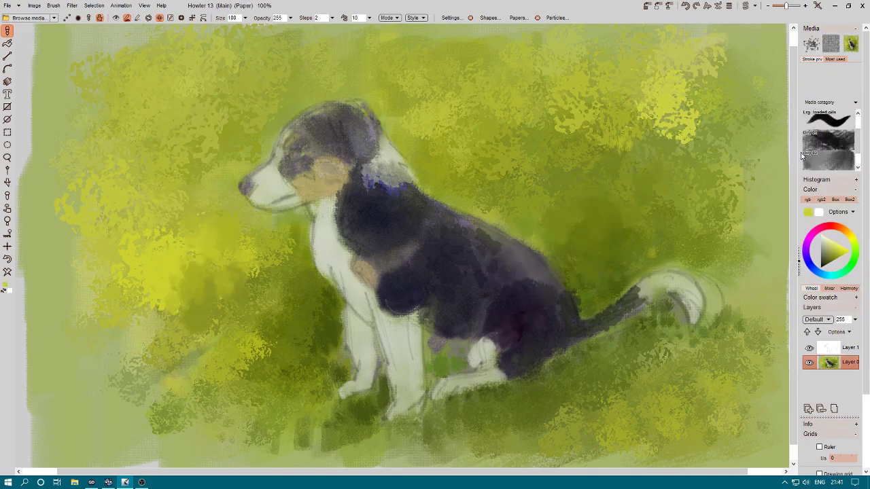
click(848, 161)
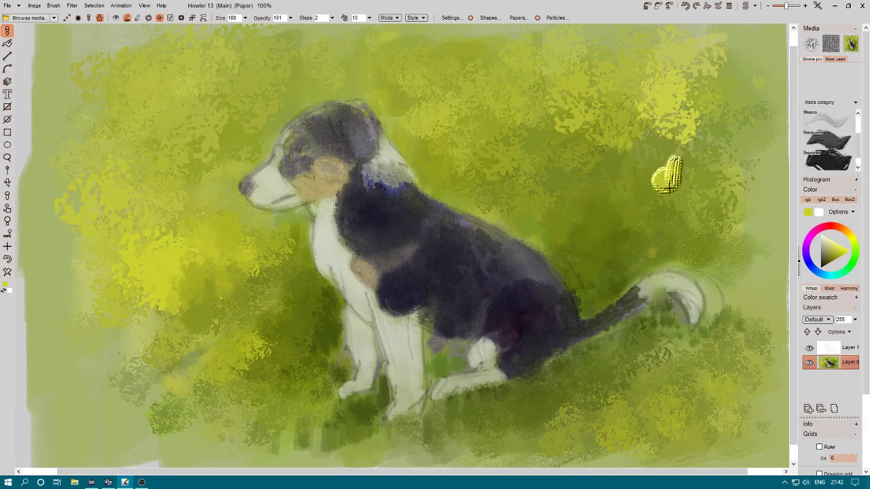
click(825, 165)
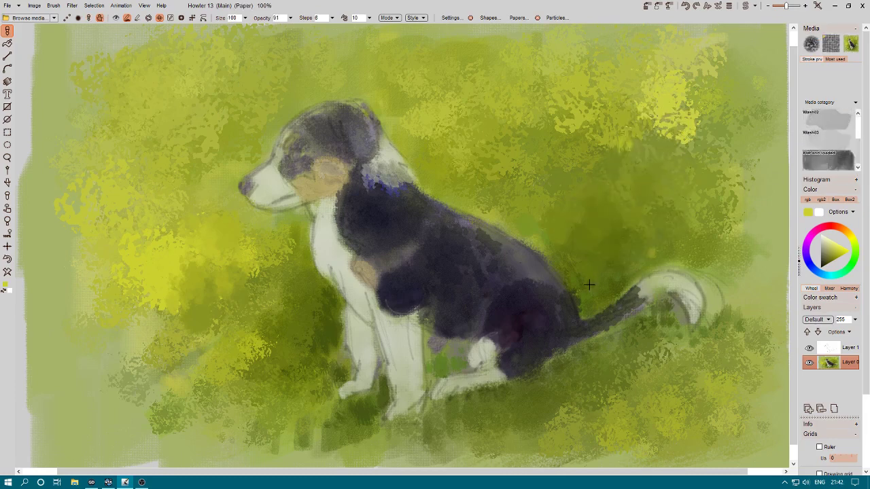
Add a new layer and paint textured dark navy strokes over the dog's shoulder, flank, haunch, head and ear.
click(820, 406)
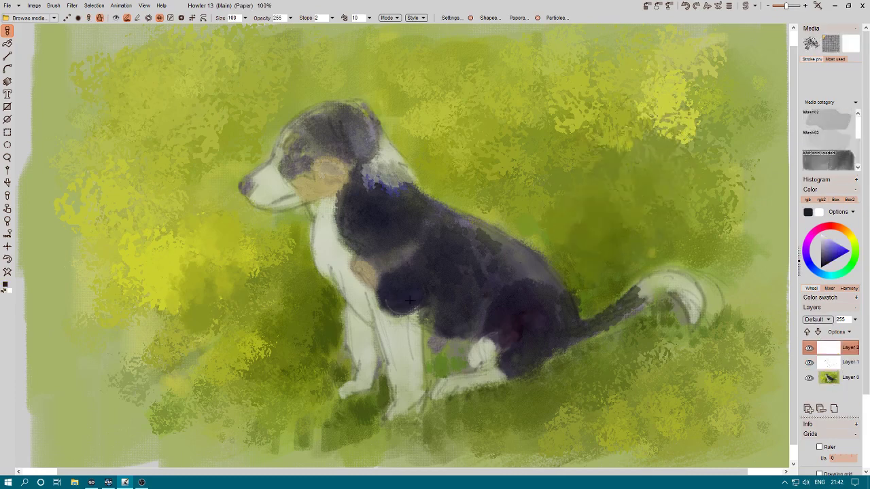
drag(360, 253, 438, 299)
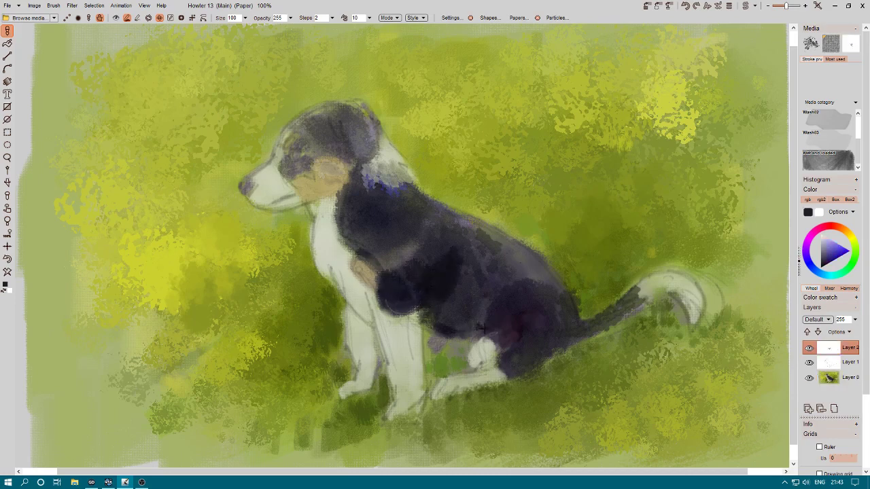
mouse_move(481, 328)
mouse_down()
mouse_move(527, 319)
mouse_move(513, 367)
mouse_move(631, 289)
mouse_up()
mouse_move(361, 204)
mouse_down()
mouse_move(389, 238)
mouse_move(313, 126)
mouse_move(292, 163)
mouse_move(348, 172)
mouse_move(339, 109)
mouse_move(375, 137)
mouse_up()
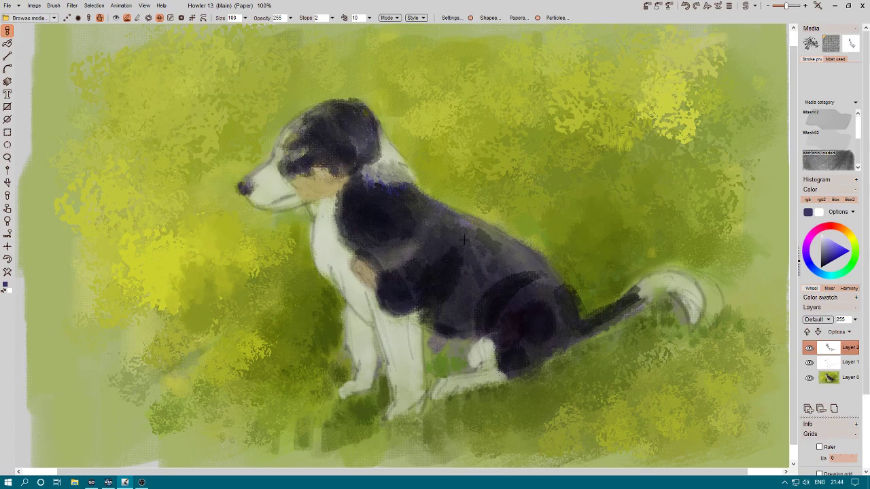
mouse_move(464, 239)
mouse_down()
mouse_move(459, 234)
mouse_move(476, 271)
mouse_move(564, 335)
mouse_up()
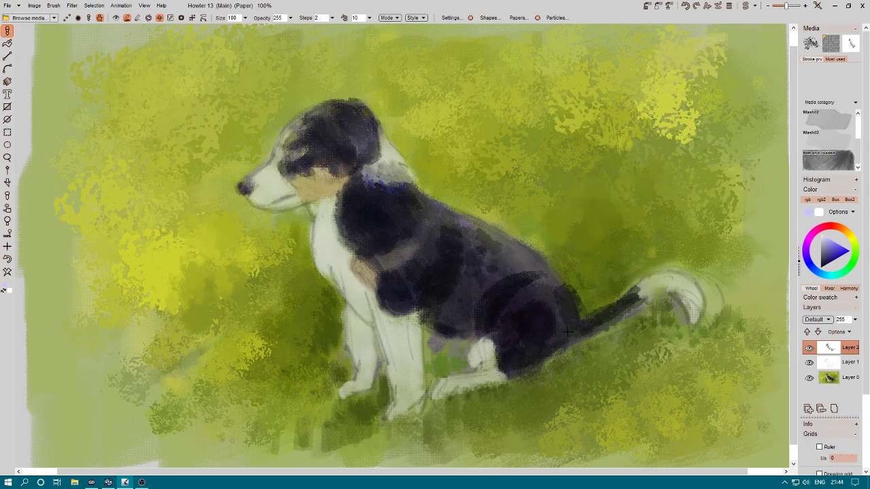
Dab dark green shadows beneath the dog and around its tail, behind its back and in front of its chest.
key(x)
mouse_move(496, 401)
mouse_down()
mouse_move(469, 414)
mouse_move(441, 414)
mouse_move(271, 363)
mouse_move(337, 410)
mouse_move(252, 430)
mouse_up()
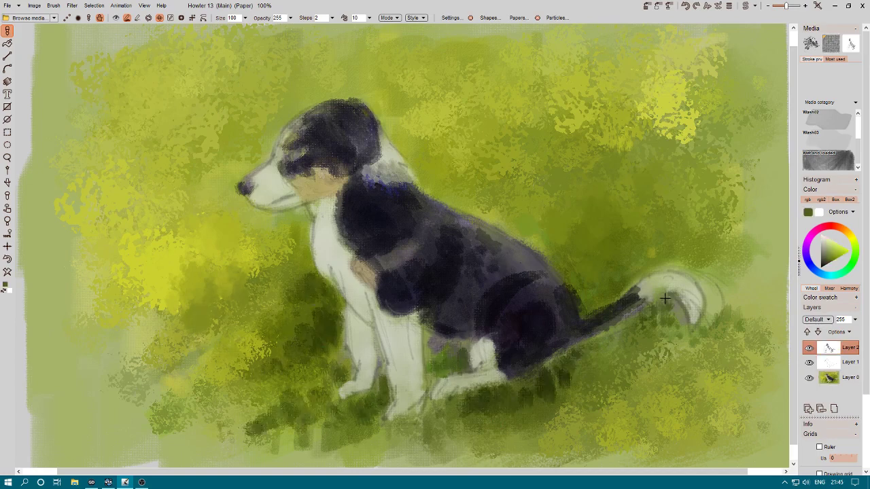
drag(669, 306, 734, 339)
drag(706, 306, 747, 346)
mouse_move(584, 289)
mouse_down()
mouse_move(622, 242)
mouse_move(700, 246)
mouse_up()
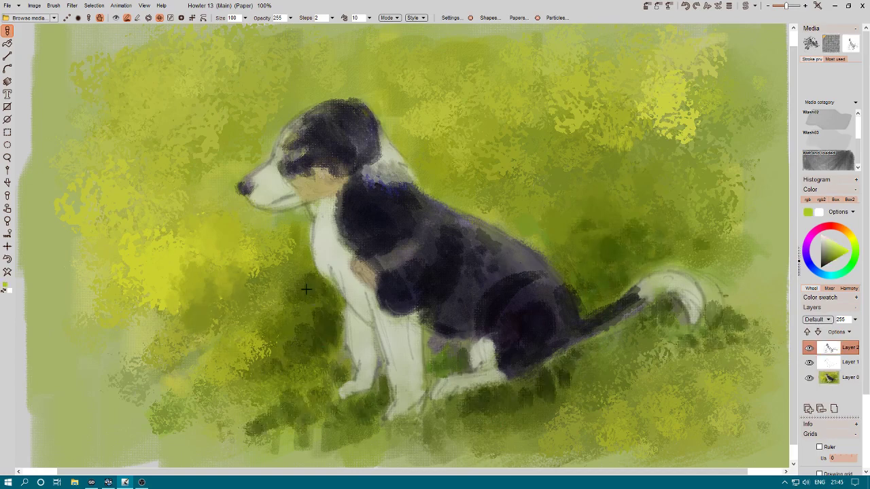
mouse_move(292, 258)
mouse_down()
mouse_move(258, 252)
mouse_move(204, 272)
mouse_up()
mouse_move(482, 210)
mouse_down()
mouse_move(577, 203)
mouse_move(438, 182)
mouse_up()
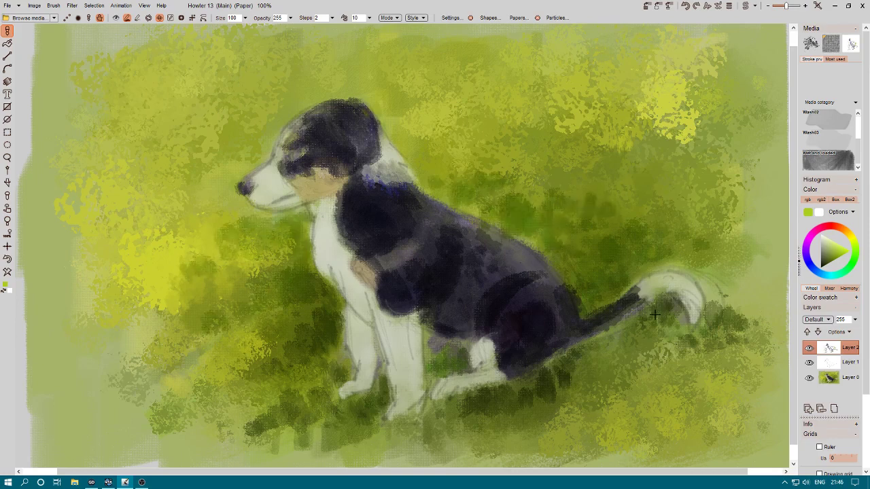
Deepen the dog's back, head and flank with dark strokes, adding violet-navy tones to the body.
mouse_move(469, 224)
mouse_down()
mouse_move(543, 285)
mouse_move(418, 234)
mouse_move(305, 129)
mouse_up()
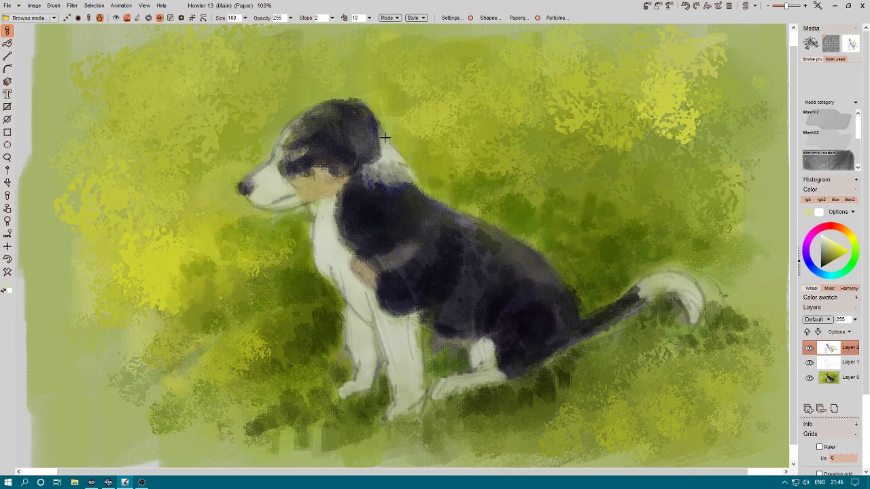
click(826, 238)
mouse_move(381, 258)
mouse_down()
mouse_move(468, 218)
mouse_move(523, 272)
mouse_up()
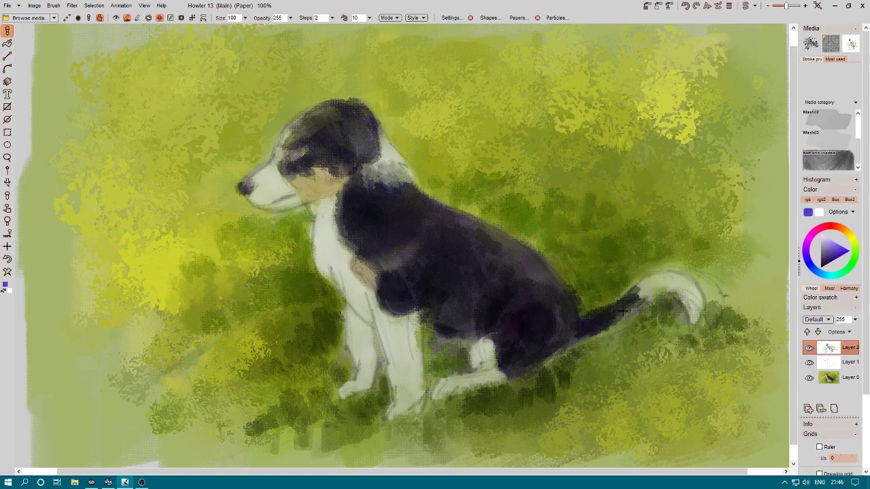
Switch to a bristly oil brush, add dark green dabs behind the dog, and texture the background foliage with sampled greens.
ctrl+click(443, 336)
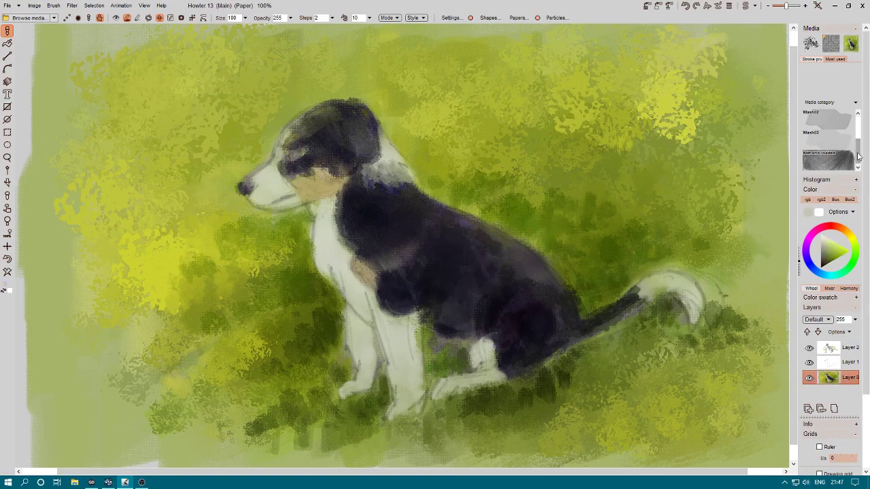
click(855, 102)
click(821, 347)
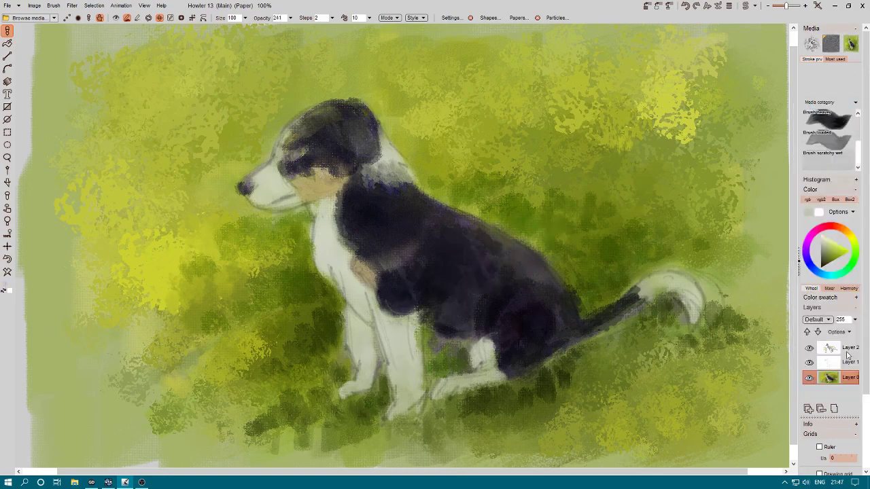
ctrl+click(556, 311)
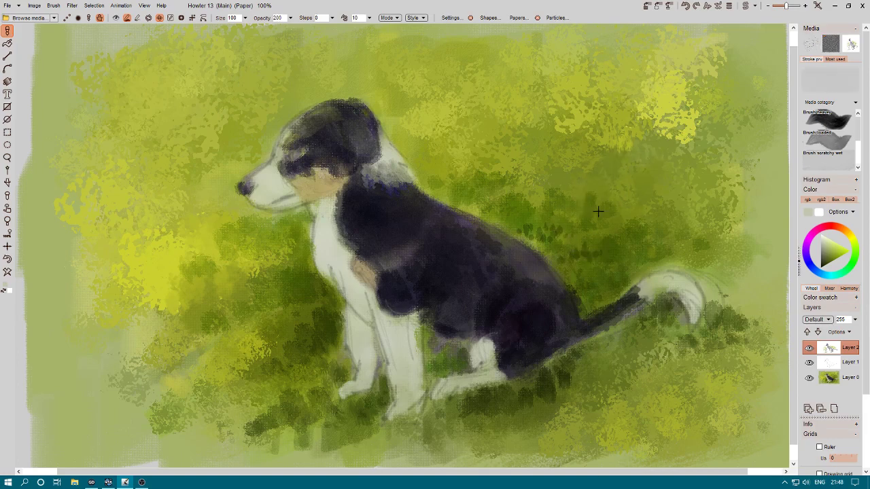
ctrl+click(584, 258)
mouse_move(536, 190)
mouse_down()
mouse_move(638, 217)
mouse_move(693, 101)
mouse_move(680, 122)
mouse_up()
mouse_move(646, 374)
mouse_down()
mouse_move(439, 439)
mouse_move(247, 365)
mouse_move(192, 295)
mouse_move(177, 131)
mouse_move(265, 80)
mouse_move(303, 40)
mouse_up()
click(7, 5)
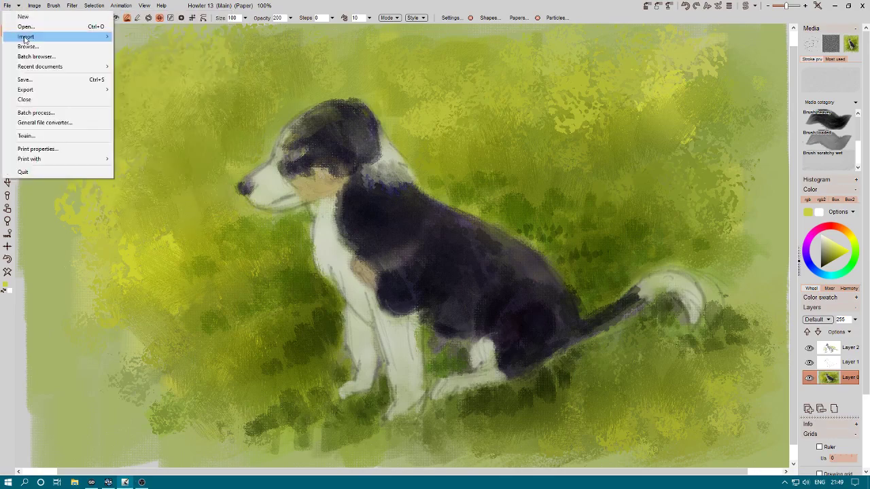
click(29, 34)
click(725, 364)
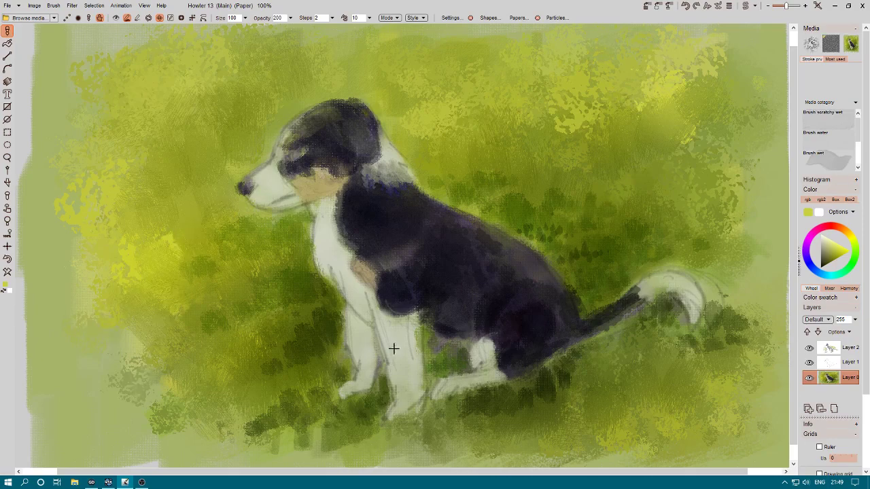
Add bristle texture to the dog's dark body, and paint white over its muzzle, neck, chest, legs and tail tip.
click(514, 270)
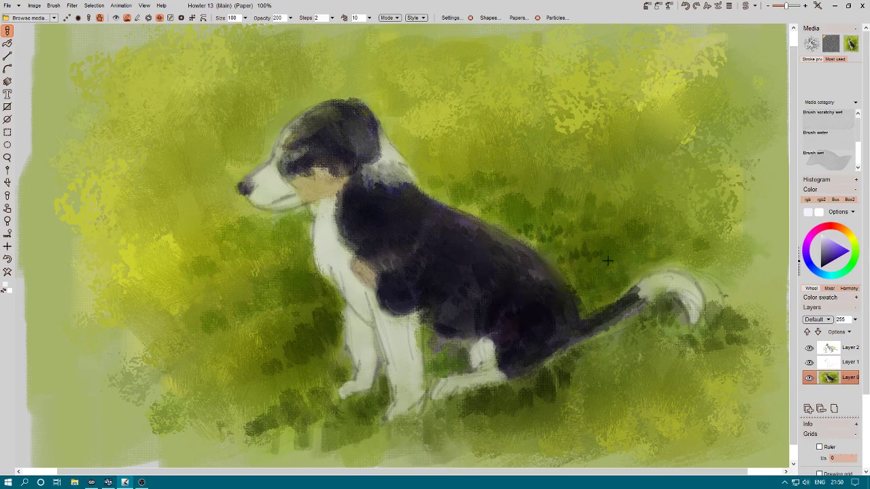
key(2)
mouse_move(398, 374)
mouse_down()
mouse_move(355, 344)
mouse_move(346, 262)
mouse_move(283, 198)
mouse_up()
mouse_move(645, 288)
mouse_down()
mouse_move(693, 275)
mouse_move(718, 285)
mouse_up()
Try out the drying brushes with a reddish test stroke over the foliage above the dog's tail.
key(1)
key(3)
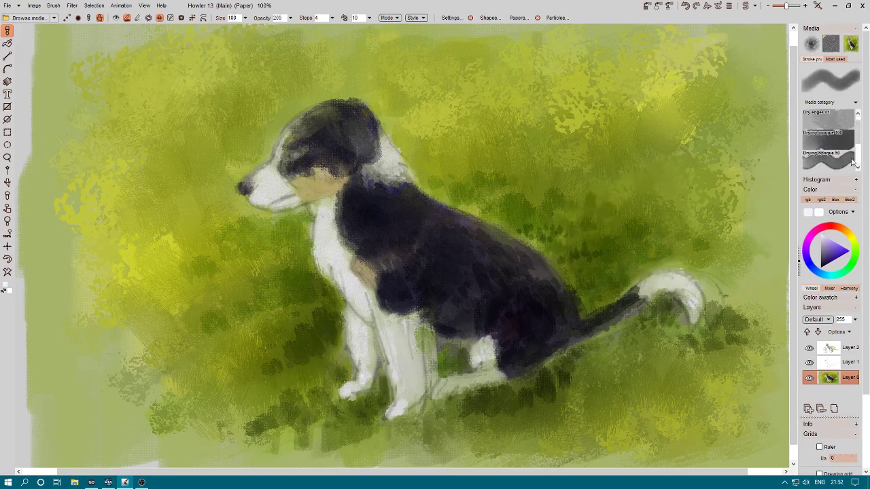
key(2)
key(1)
click(806, 251)
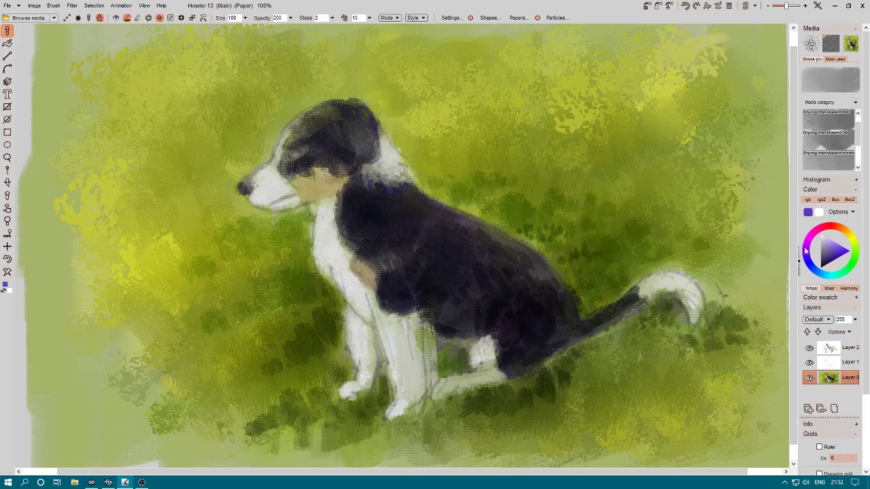
key(4)
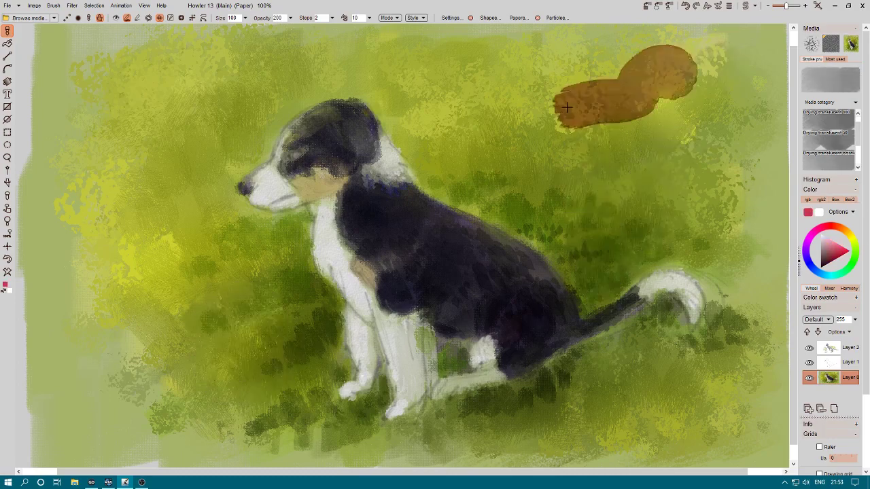
key(5)
Paint leafy strokes in varied greens with an expressive brush below, in front of and behind the dog.
drag(500, 419, 675, 373)
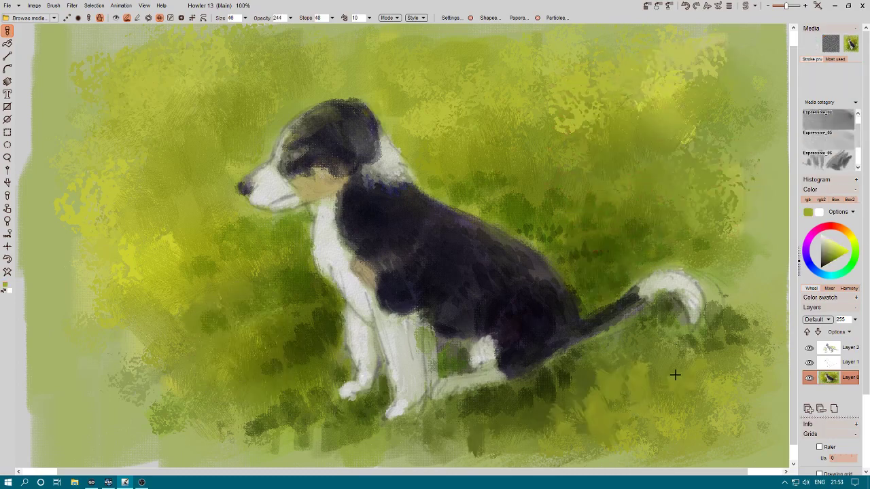
drag(204, 351, 285, 249)
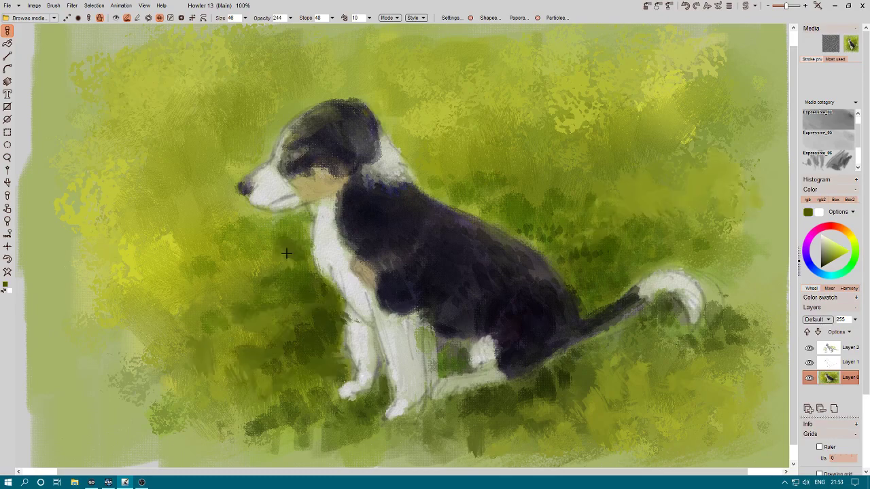
mouse_move(468, 152)
mouse_down()
mouse_move(538, 131)
mouse_move(520, 140)
mouse_move(480, 120)
mouse_move(583, 113)
mouse_move(544, 66)
mouse_move(627, 197)
mouse_move(591, 204)
mouse_move(652, 231)
mouse_up()
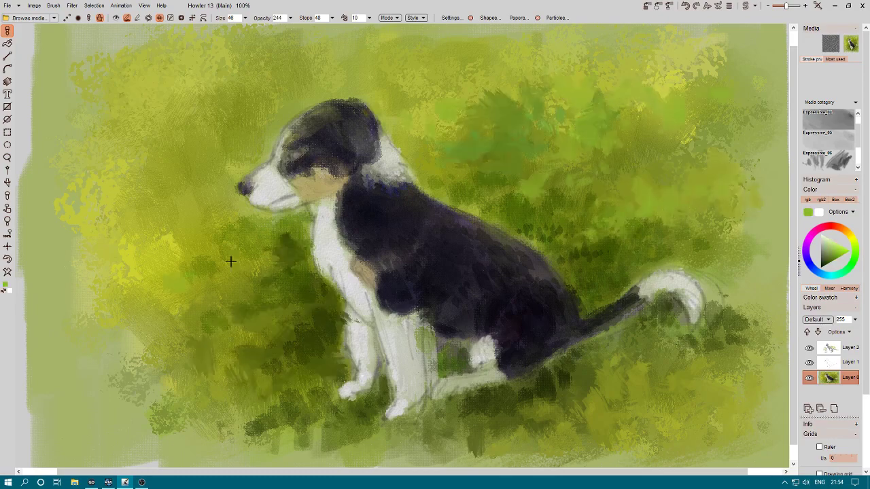
drag(229, 254, 309, 328)
Switch to a real sponge brush and dab sampled muted greens along the background behind the dog's tail and above it.
key(Down)
key(Down)
key(Down)
key(Down)
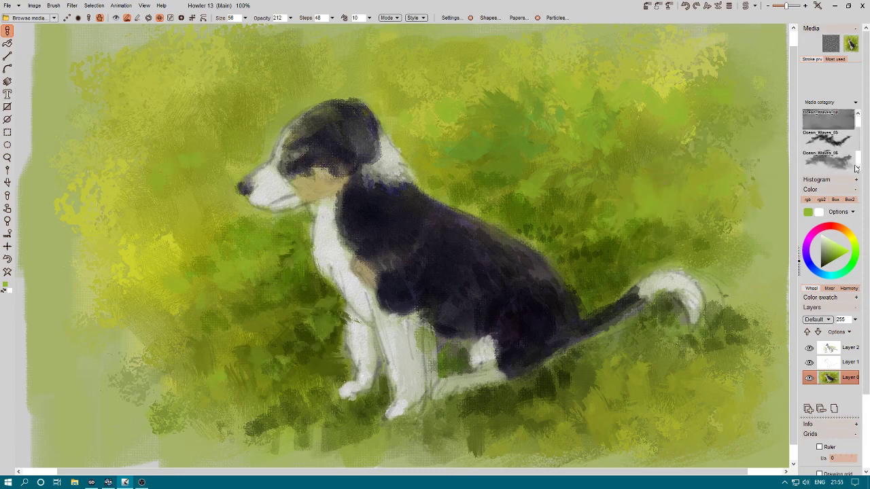
alt+click(612, 402)
key(Down)
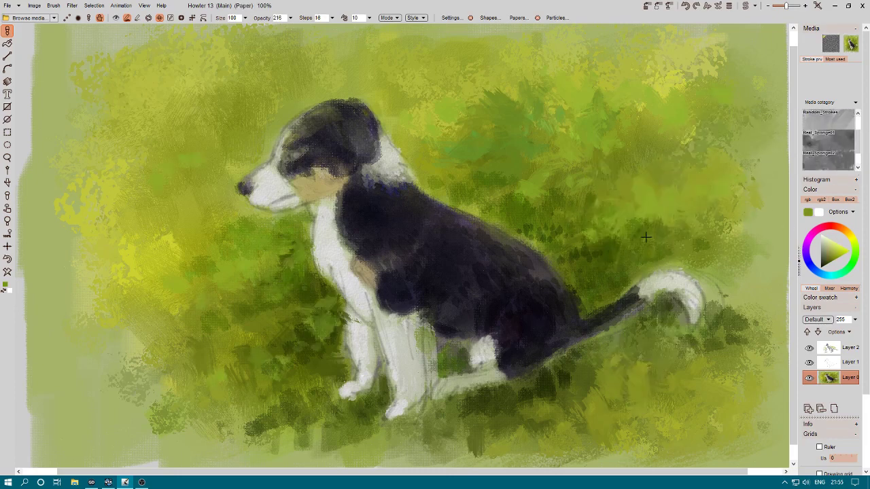
mouse_move(713, 435)
mouse_down()
mouse_move(749, 409)
mouse_move(689, 247)
mouse_move(752, 195)
mouse_move(561, 152)
mouse_up()
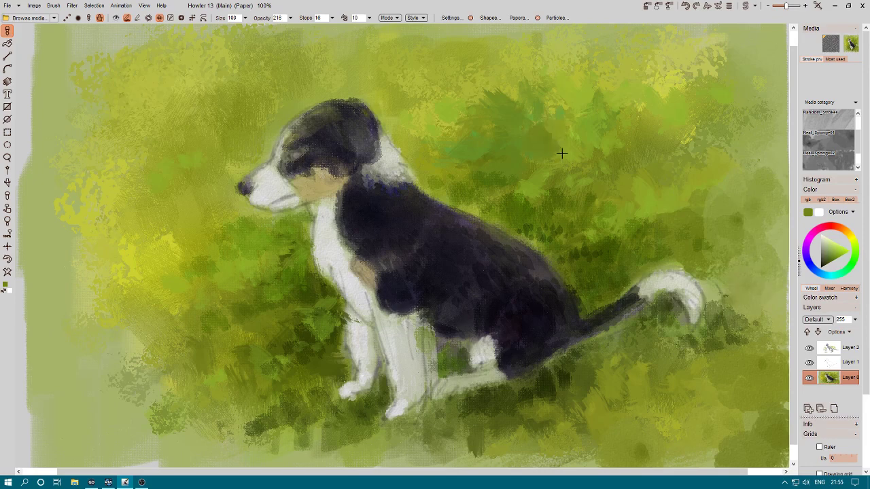
drag(571, 48, 679, 82)
Cover the background's outer foliage with broad yellow-green and olive patches in the upper corner, in front of the dog and below it.
key(Down)
alt+click(706, 61)
mouse_move(748, 62)
mouse_down()
mouse_move(666, 156)
mouse_move(720, 101)
mouse_up()
mouse_move(73, 311)
mouse_down()
mouse_move(131, 382)
mouse_move(194, 388)
mouse_move(305, 351)
mouse_move(249, 438)
mouse_up()
alt+click(132, 382)
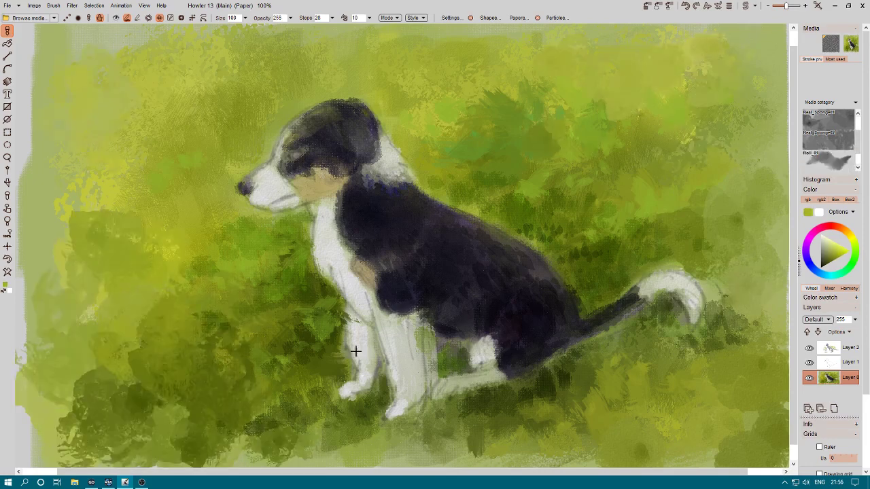
scroll(610, 374, down, 1)
drag(531, 408, 631, 444)
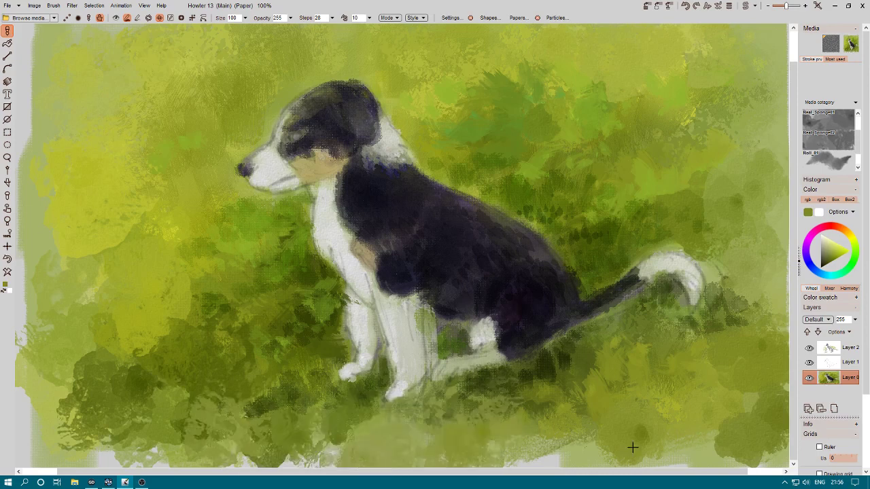
Undo a trial stroke across the dog's legs, and paint muted grey-violet highlights along its back, haunch and ear.
key(Down)
drag(401, 319, 569, 348)
key(ctrl+z)
alt+click(459, 204)
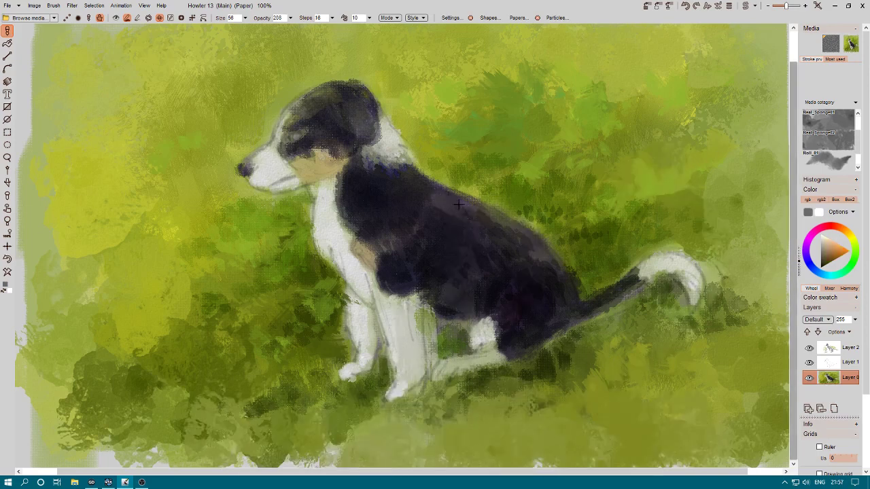
alt+click(568, 291)
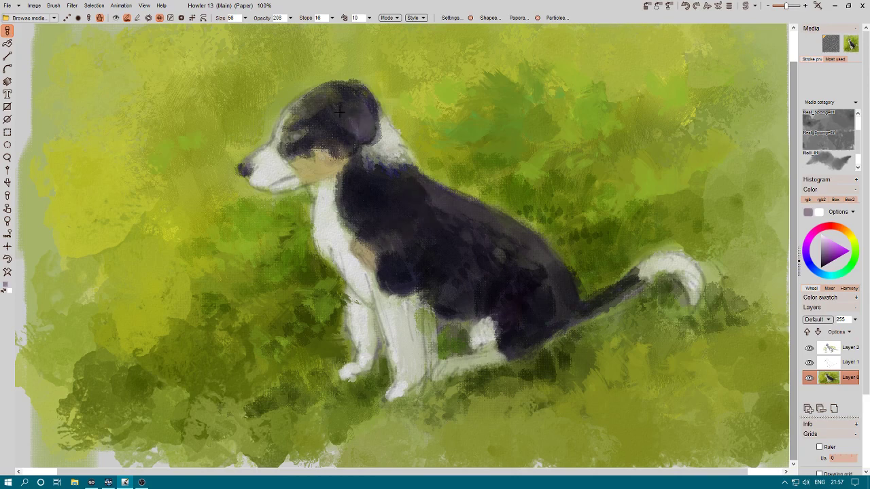
Refine the dog's tan cheek patch with sampled peach tones, and vary the dark tones on its ear and body.
click(830, 251)
alt+click(319, 167)
alt+click(342, 164)
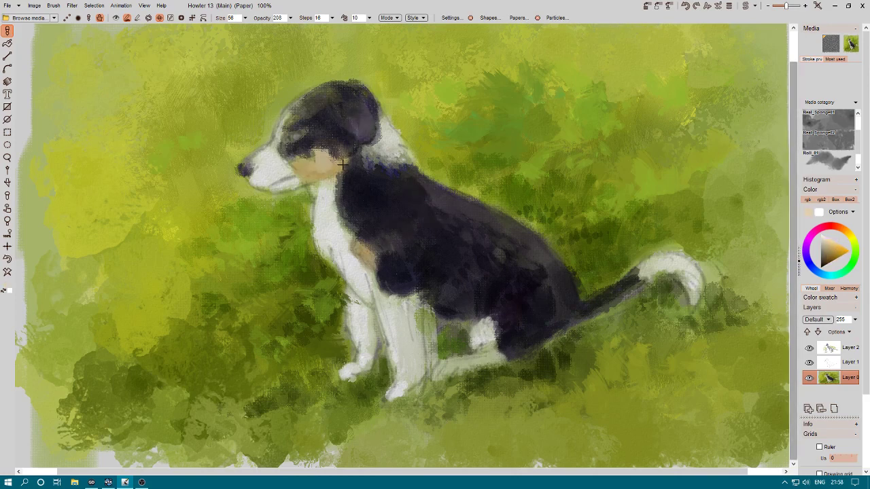
click(825, 160)
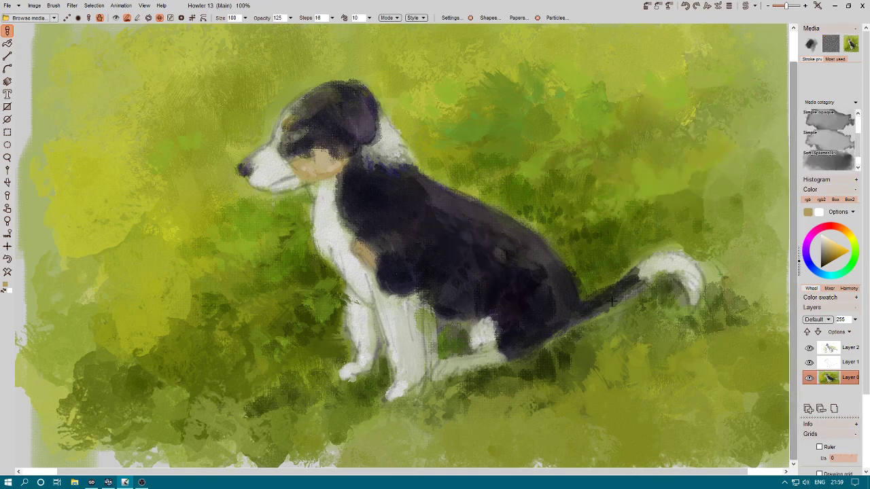
alt+click(537, 271)
Try the sponge brushes and texture the foliage below and in front of the dog with sampled greens.
click(826, 155)
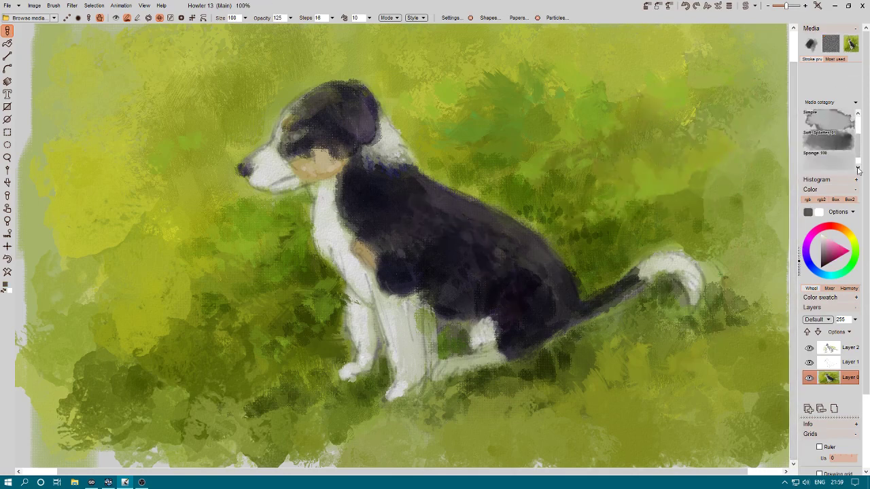
click(857, 170)
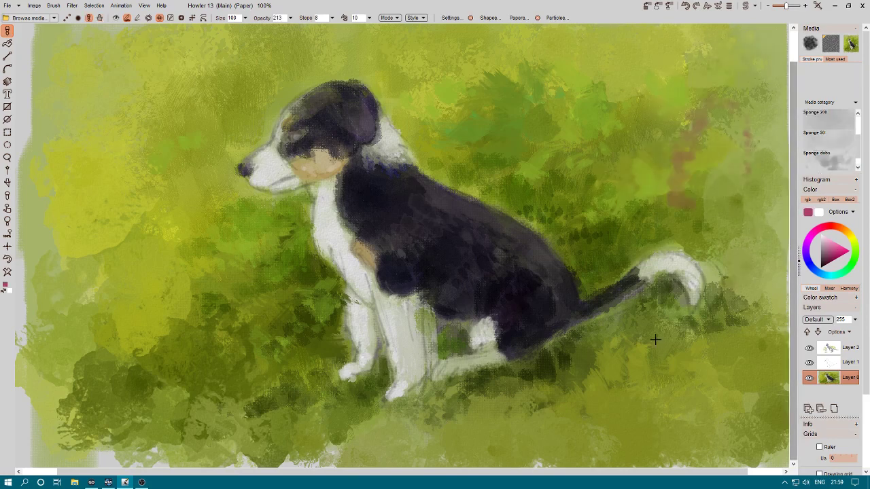
alt+click(679, 380)
mouse_move(475, 448)
mouse_down()
mouse_move(751, 346)
mouse_move(183, 432)
mouse_up()
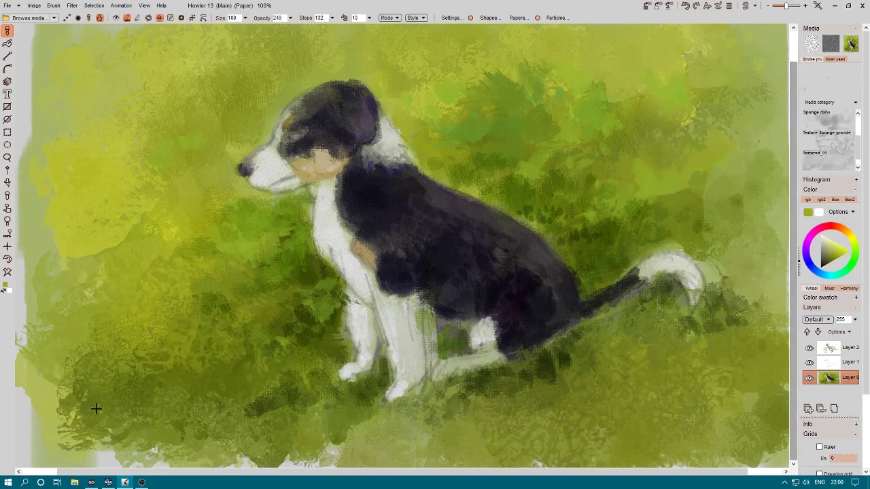
Switch to a water brush and smooth the dog's near front leg with sampled off-white.
alt+click(606, 226)
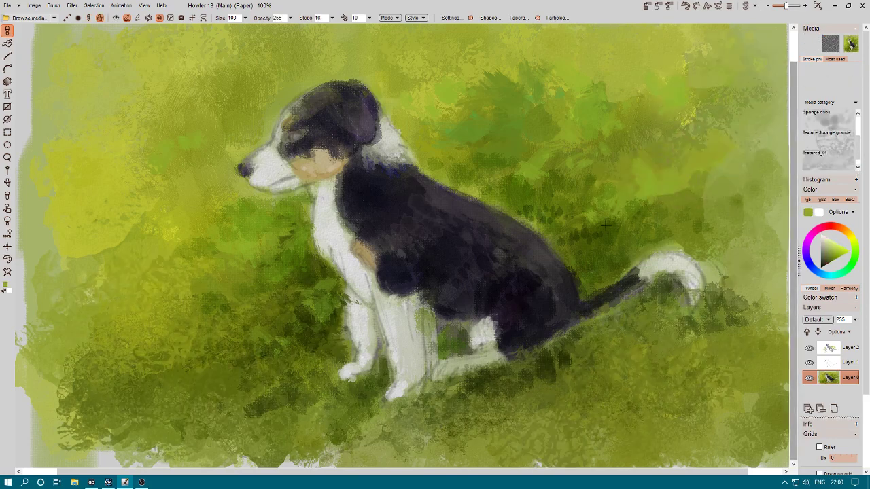
click(825, 155)
alt+click(405, 344)
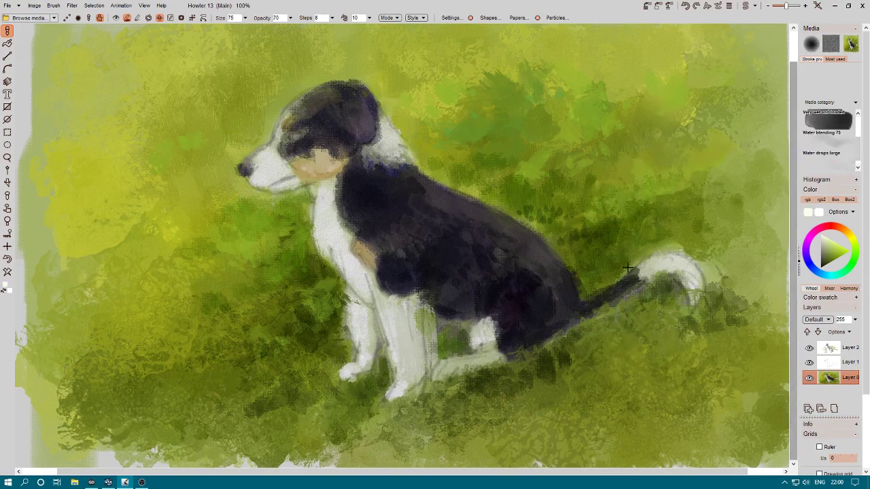
alt+click(403, 339)
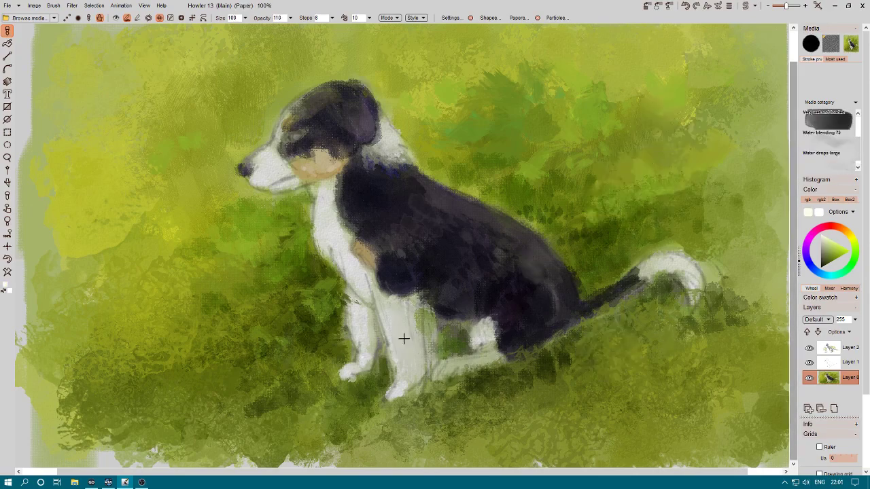
alt+click(311, 320)
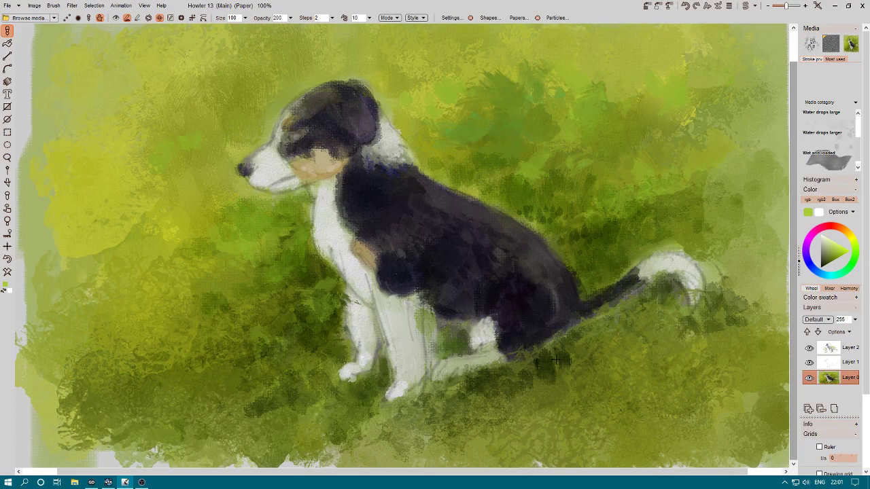
drag(578, 320, 534, 426)
key(ctrl+z)
Darken the dog's mouth line and soften its muzzle and cheek edge with sampled grey and pale lilac tones.
alt+click(272, 185)
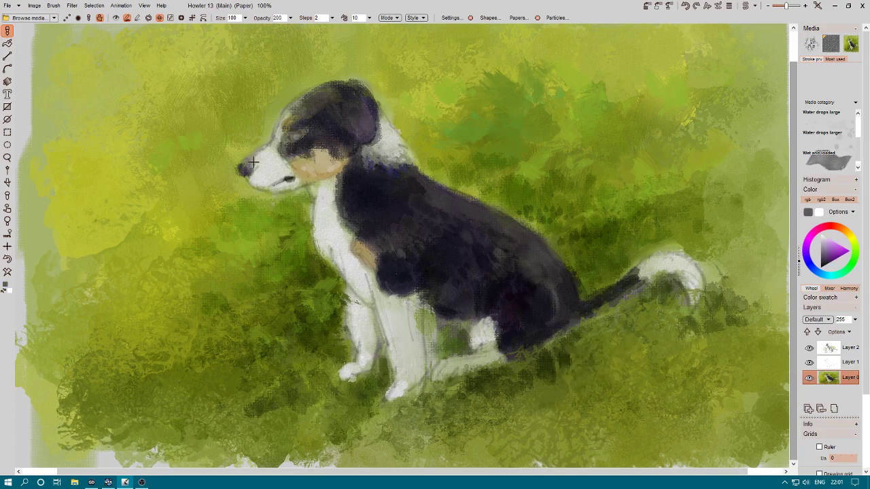
alt+click(301, 178)
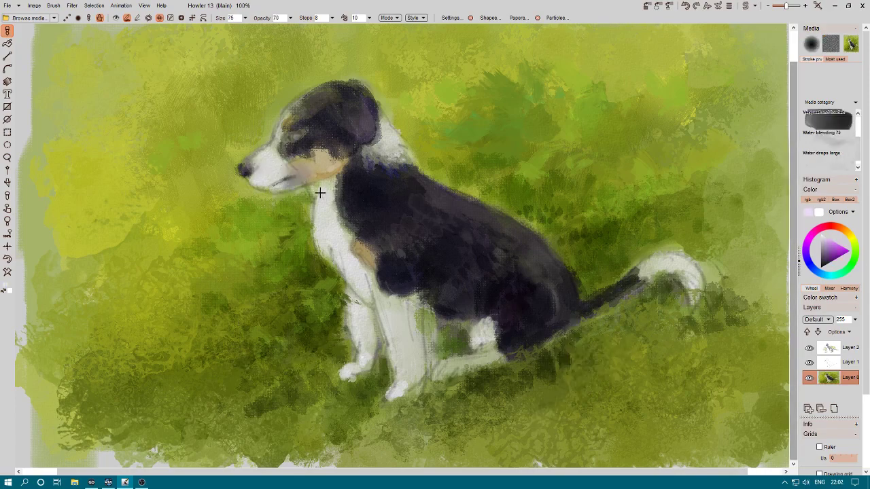
click(803, 136)
Smooth the foliage behind the dog with a wet smearing brush, and dab sponge texture over it in sampled green.
click(844, 148)
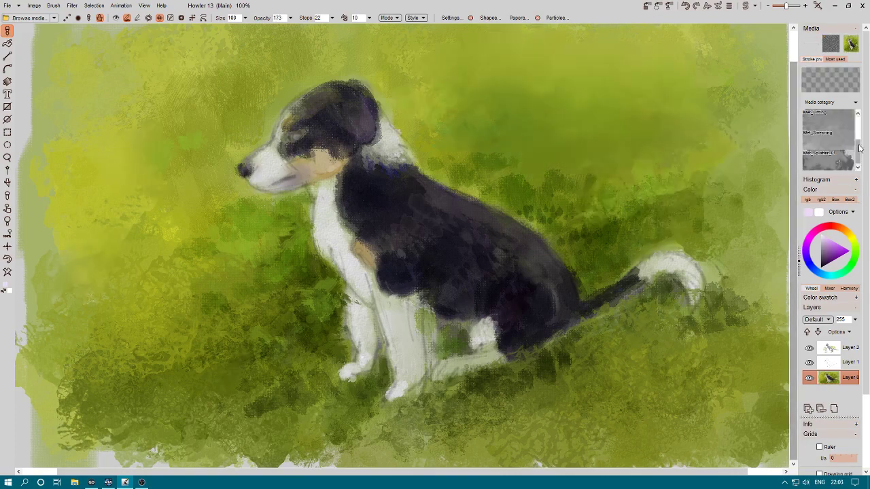
alt+click(617, 140)
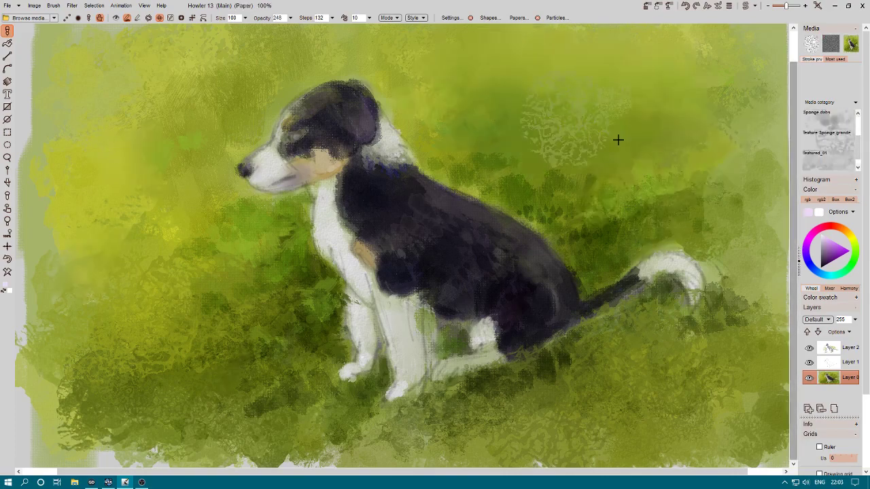
alt+click(581, 354)
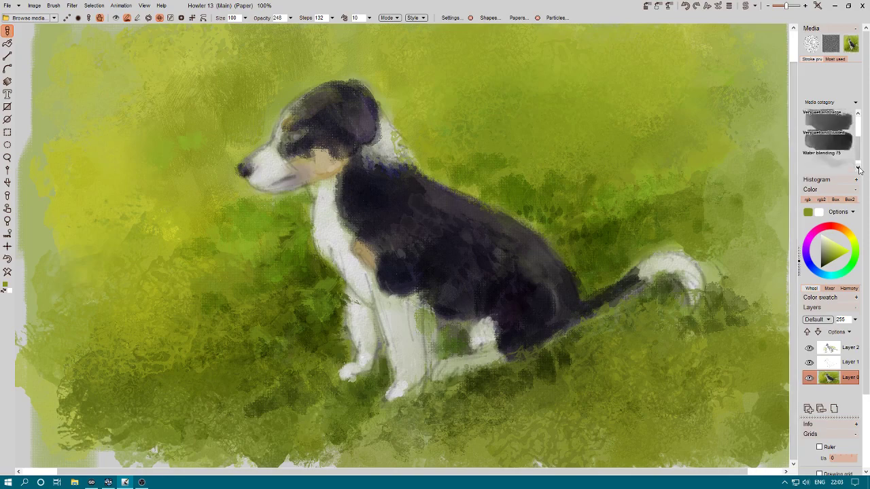
Toggle the visibility of Layer 1 and Layer 2 to view the painting without the pencil sketch.
click(809, 362)
click(809, 347)
click(808, 347)
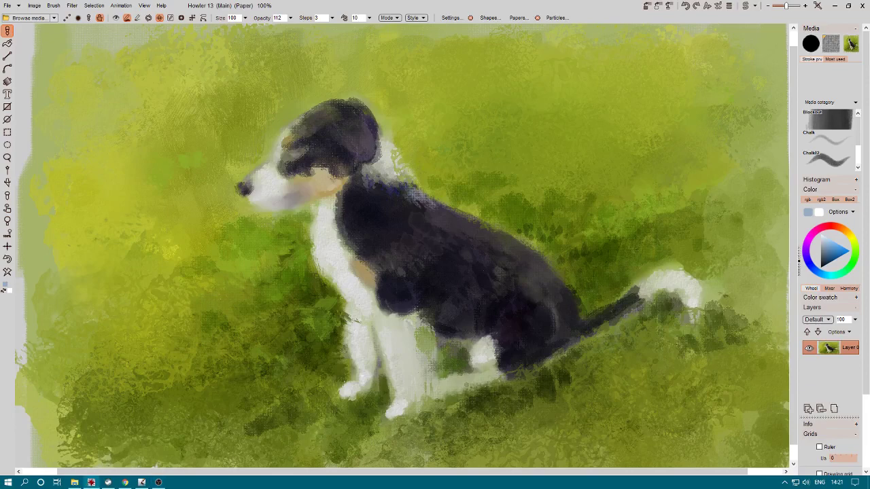
Paint textured blue and blue-grey highlights over the dog's shoulders, along its back and on its haunch.
click(594, 10)
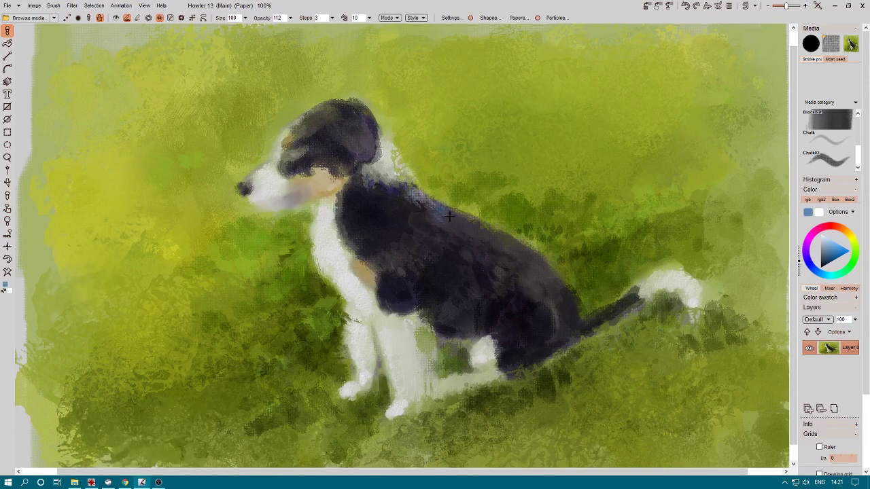
alt+click(430, 204)
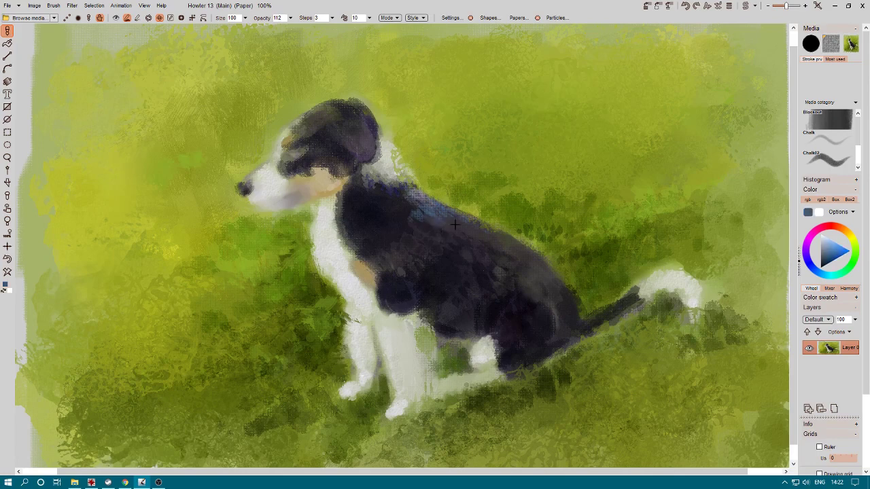
alt+click(534, 269)
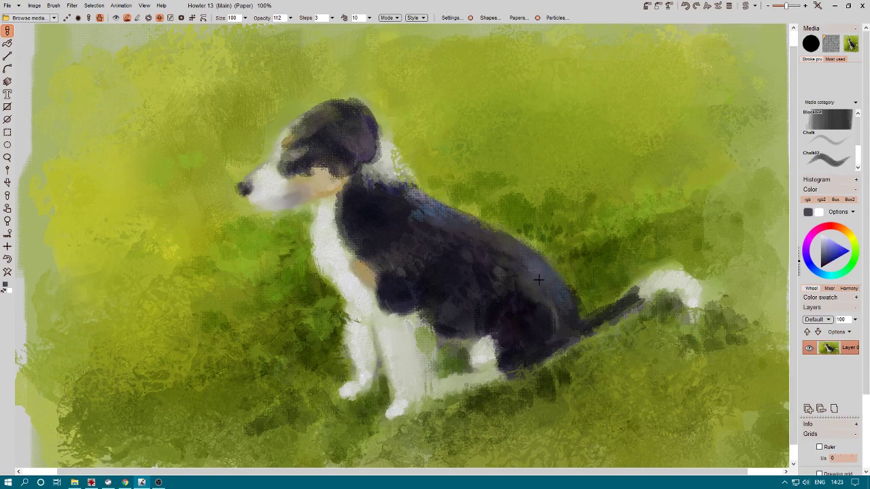
Strengthen the dark haunch and tail with sampled navy, and shape the white hind leg with sampled off-white.
alt+click(543, 338)
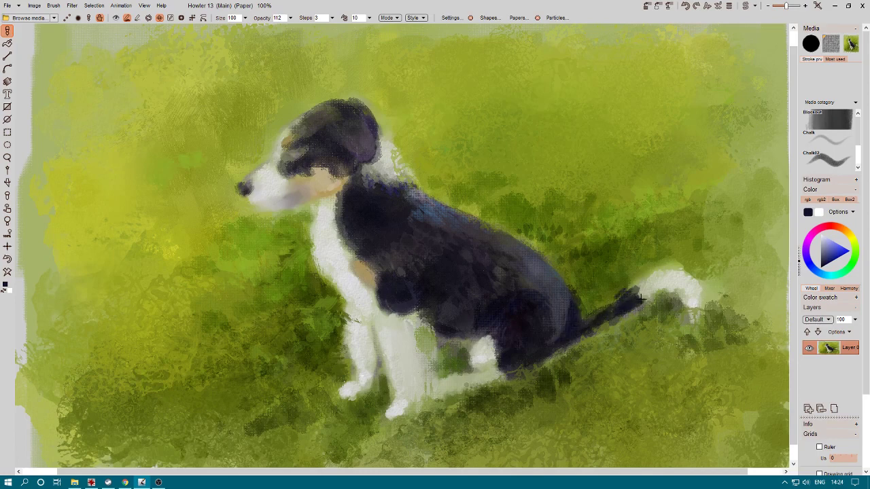
alt+click(486, 337)
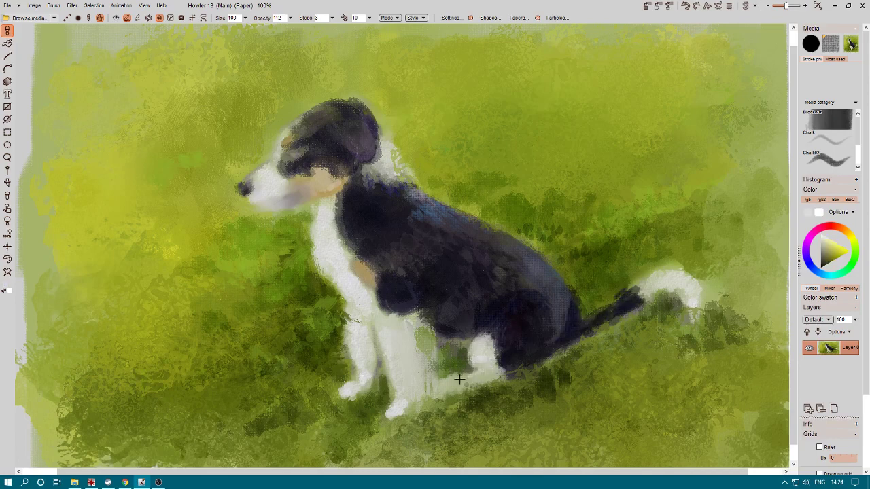
drag(459, 379, 474, 378)
Rework the dog's haunch with pastel brushes, including sizes 27 and 65, using near-black and muted violet tones.
scroll(829, 139, down, 5)
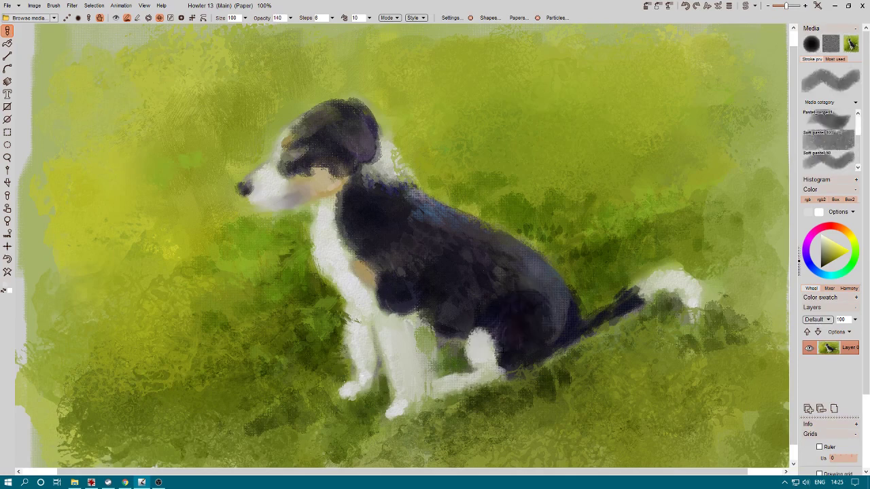
click(832, 140)
key(e)
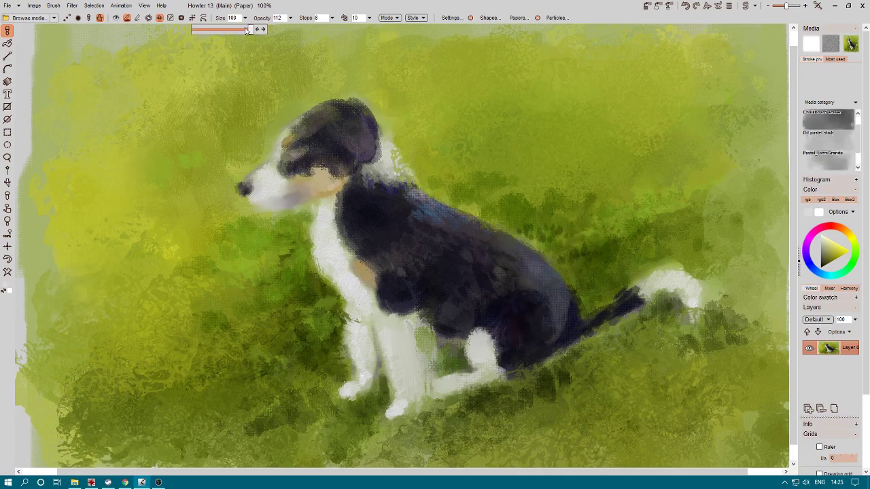
drag(542, 299, 541, 290)
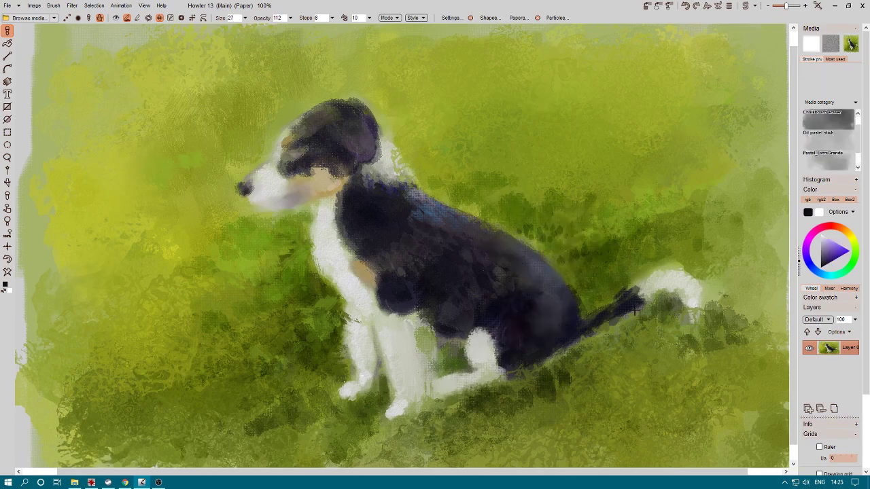
key(e)
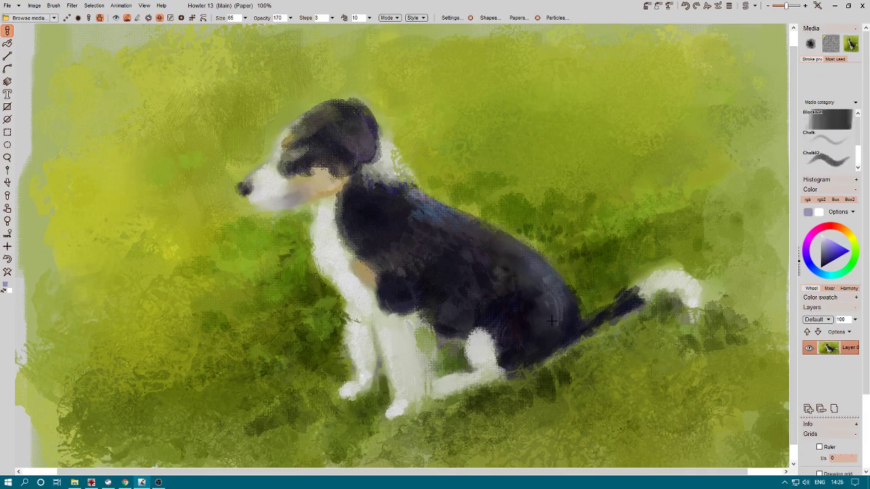
alt+click(584, 316)
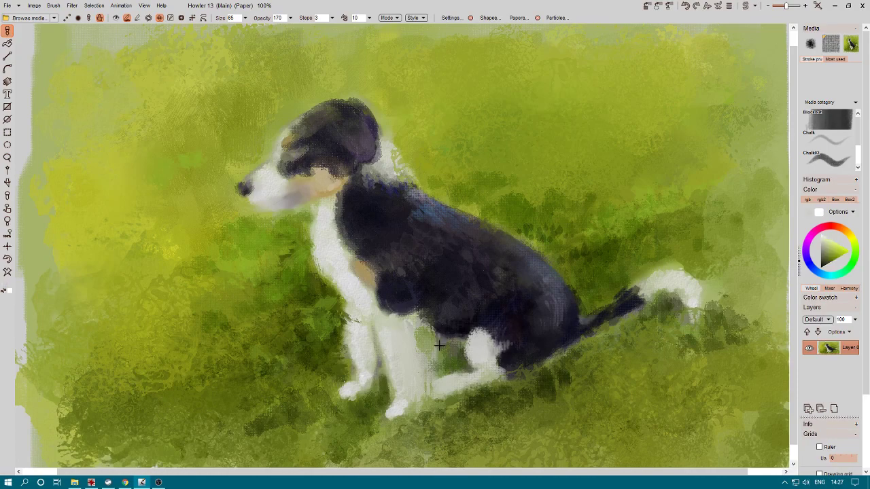
Open the paper texture settings, and brighten the near front leg and paw with sampled off-white and pale violet.
alt+click(392, 325)
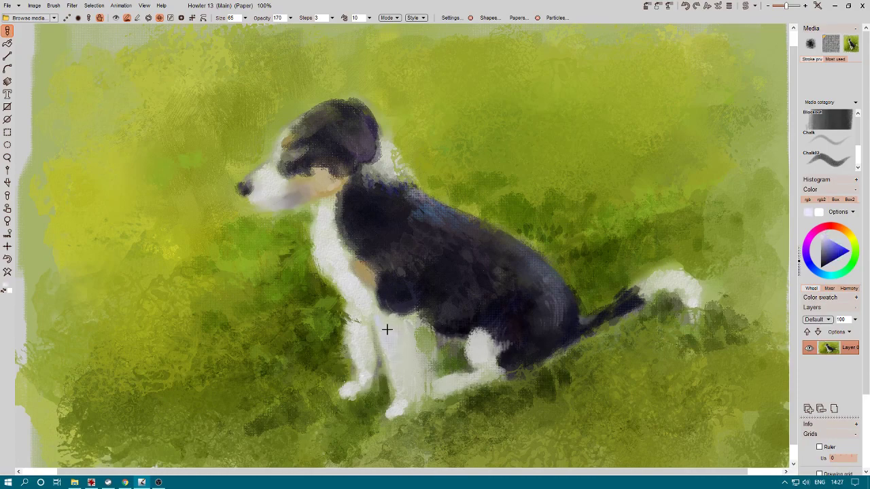
click(518, 17)
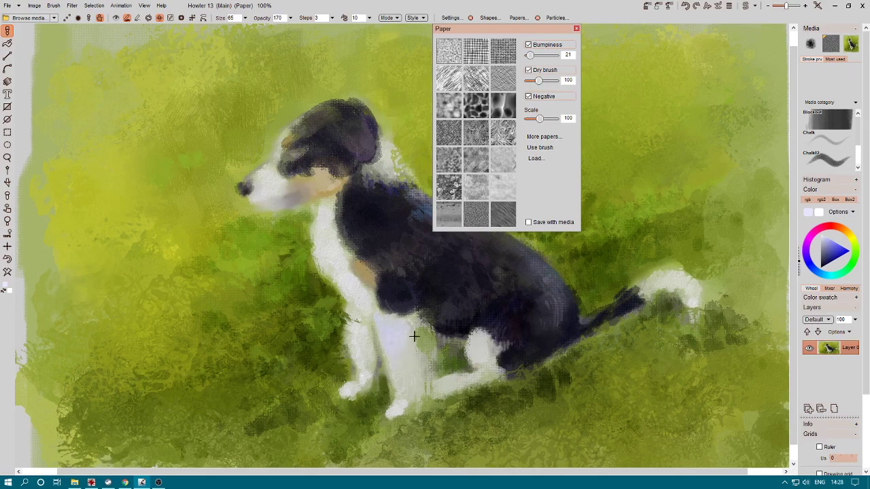
alt+click(411, 359)
alt+click(390, 332)
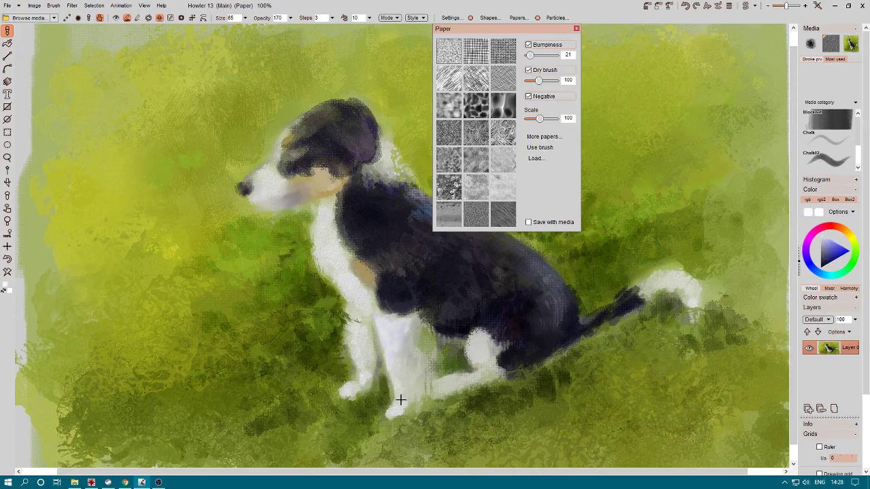
Shade the edges of both front legs with sampled greys and muted lilac.
alt+click(411, 355)
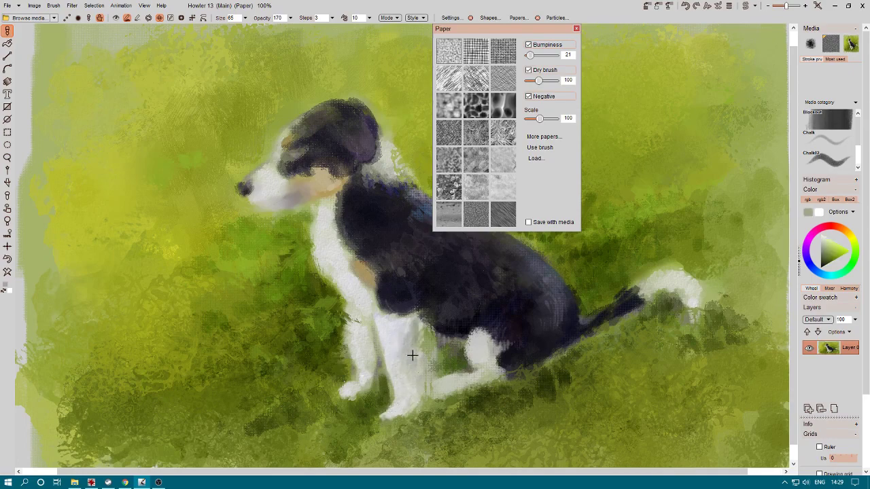
alt+click(423, 390)
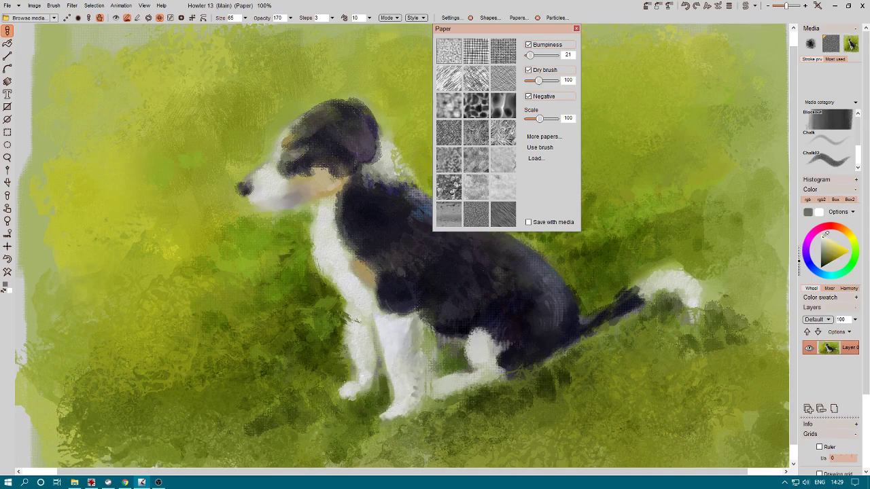
alt+click(415, 345)
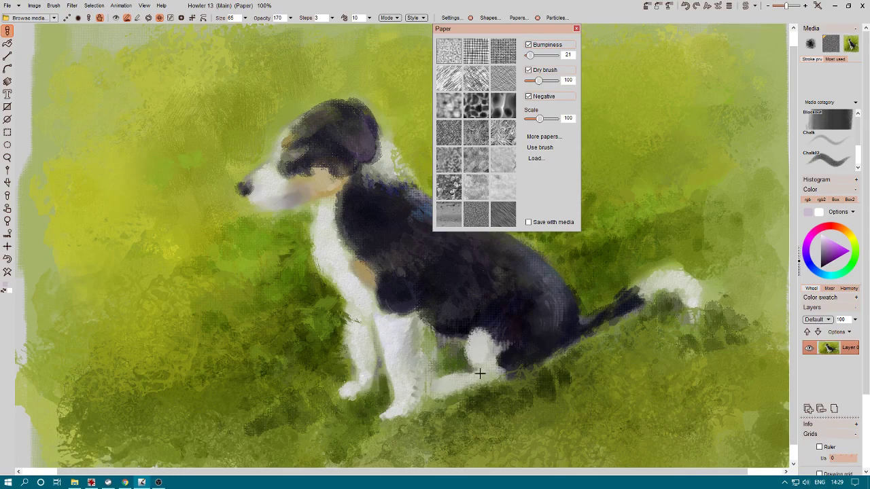
alt+click(379, 353)
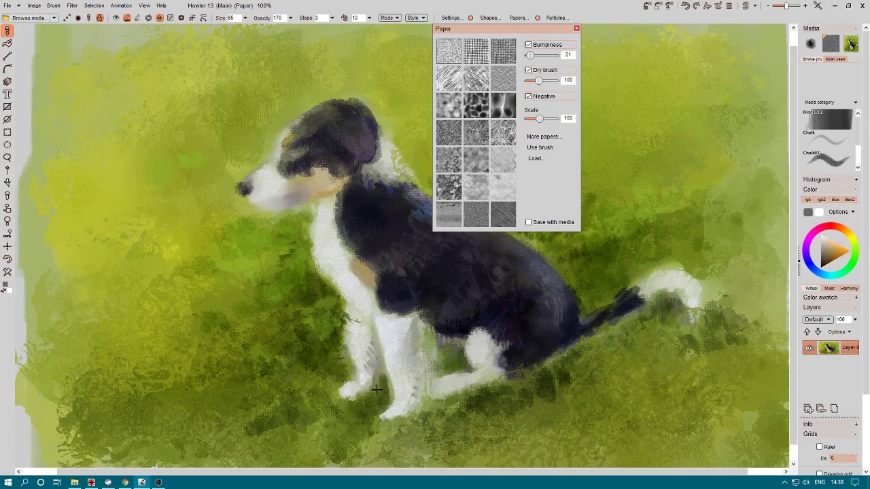
Reshape the tail's white tip with sampled off-white, and add blue-grey highlights to the dark part of the tail.
alt+click(469, 346)
drag(642, 282, 668, 271)
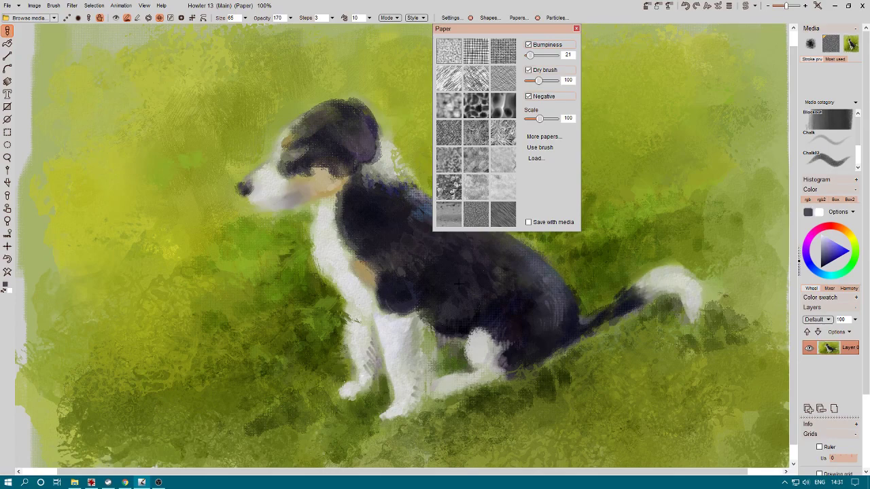
alt+click(633, 290)
alt+click(587, 318)
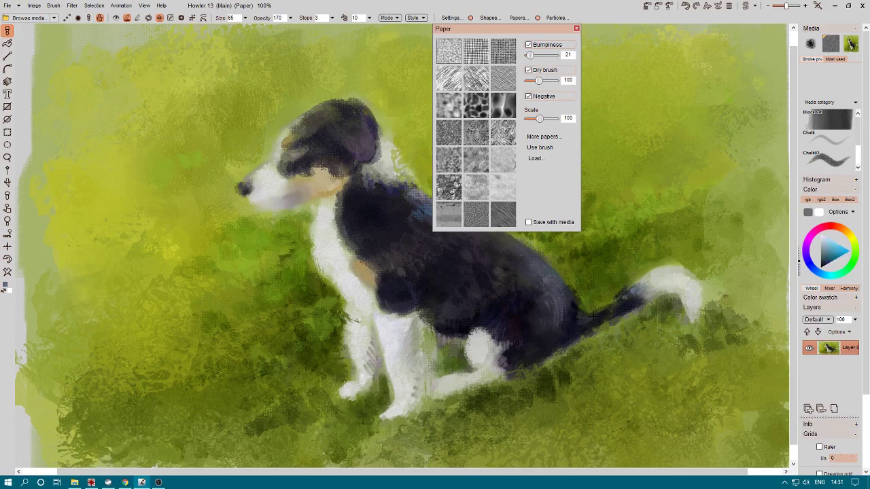
Darken the join between tail and haunch, blend the haunch highlights with sampled dark tones, and close the paper settings.
alt+click(583, 308)
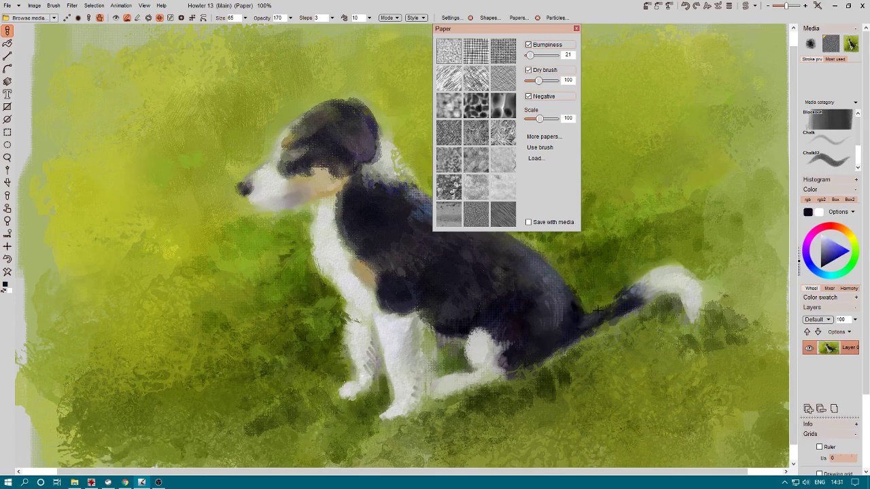
alt+click(562, 297)
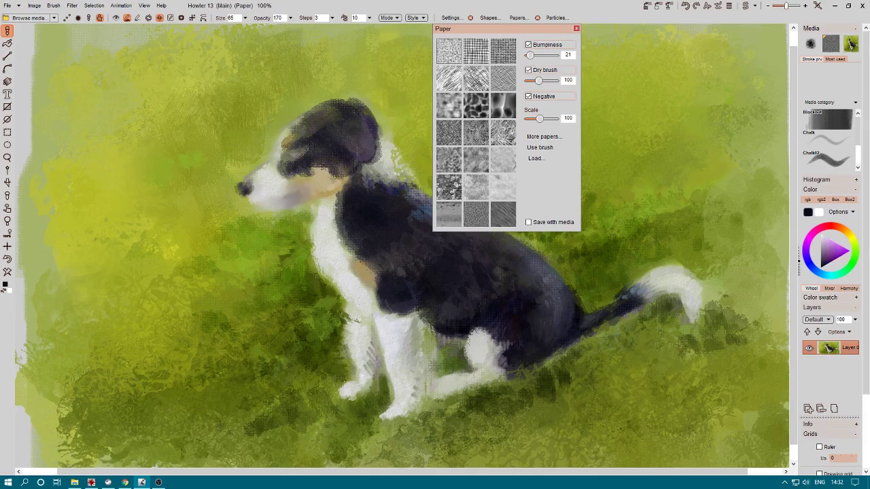
alt+click(564, 323)
key(Escape)
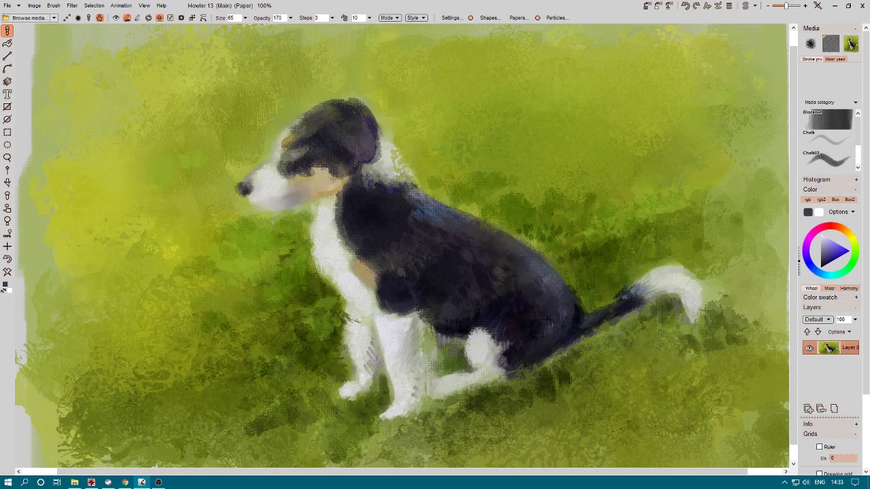
Soften the haunch and flank with sampled dark greys, and define the dark belly edge behind the front leg.
right_click(561, 322)
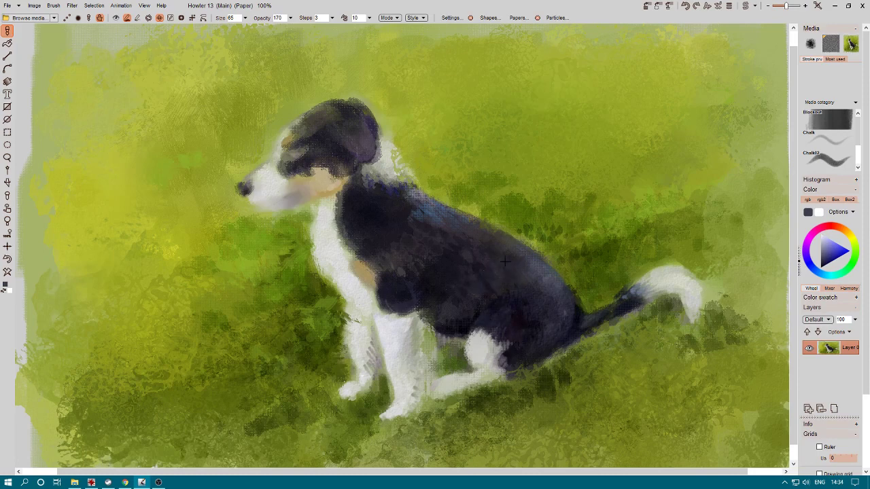
right_click(432, 333)
right_click(434, 324)
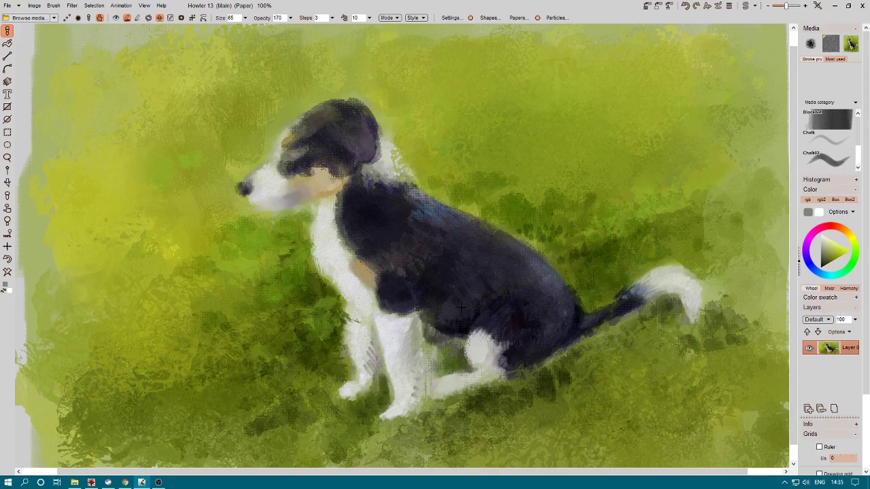
drag(429, 320, 421, 305)
right_click(414, 314)
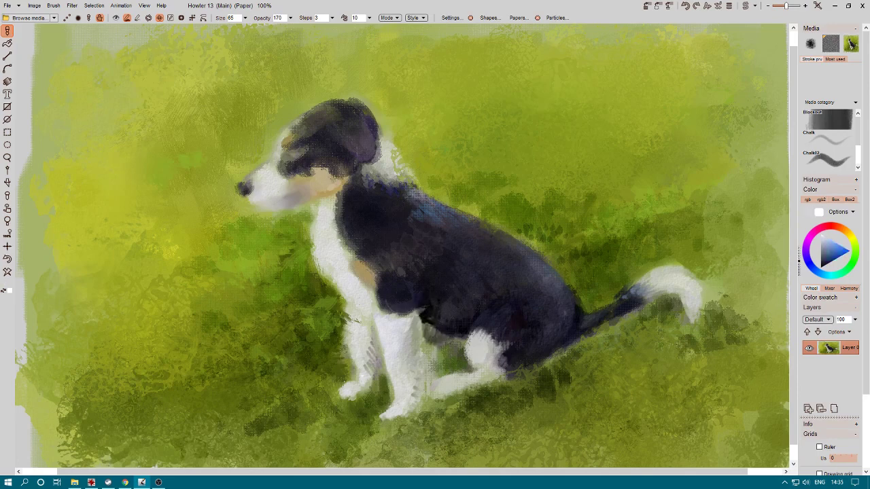
Smooth the white chest and far front leg with sampled greys and off-whites, and extend both front paws.
right_click(368, 311)
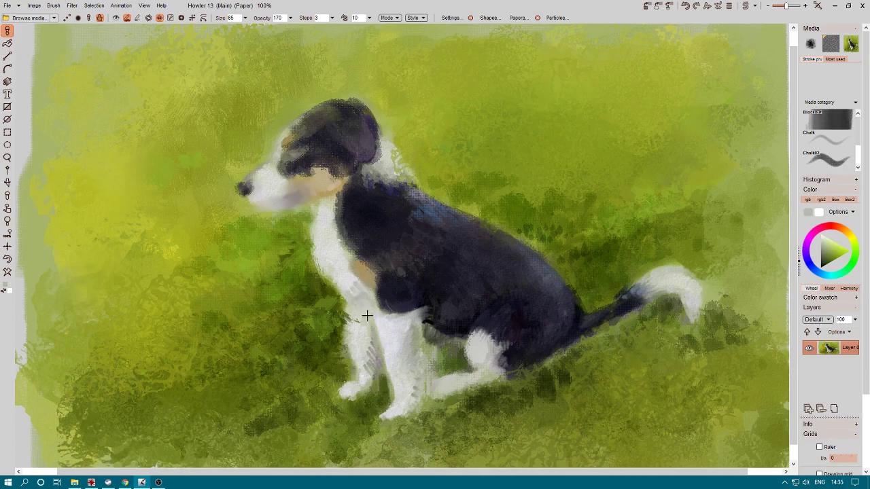
right_click(344, 289)
right_click(359, 310)
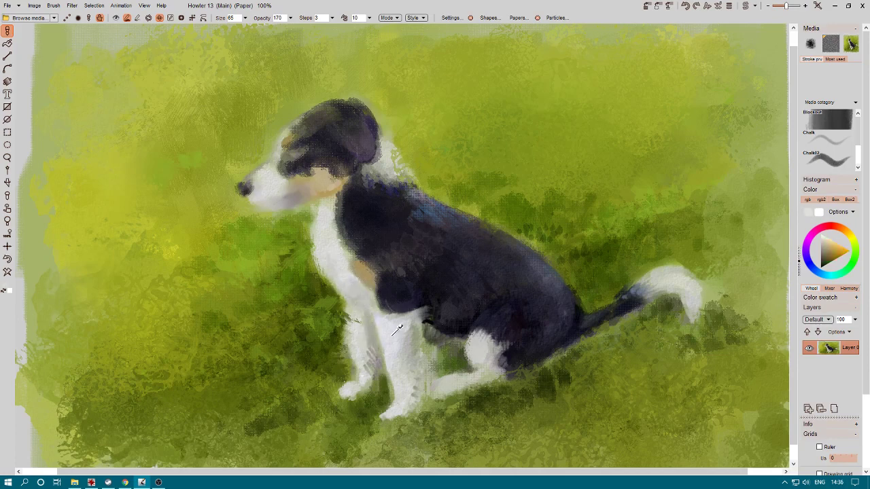
right_click(356, 348)
mouse_move(354, 358)
mouse_down()
mouse_move(348, 387)
mouse_move(333, 398)
mouse_up()
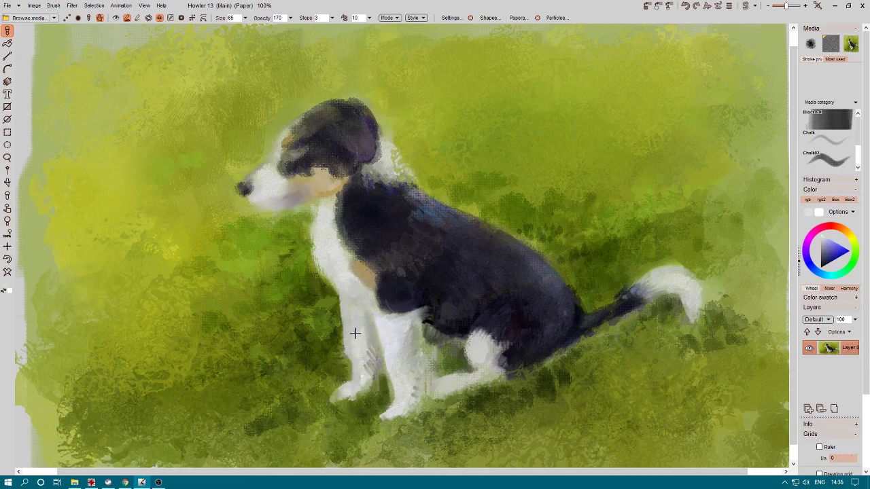
drag(384, 422, 474, 386)
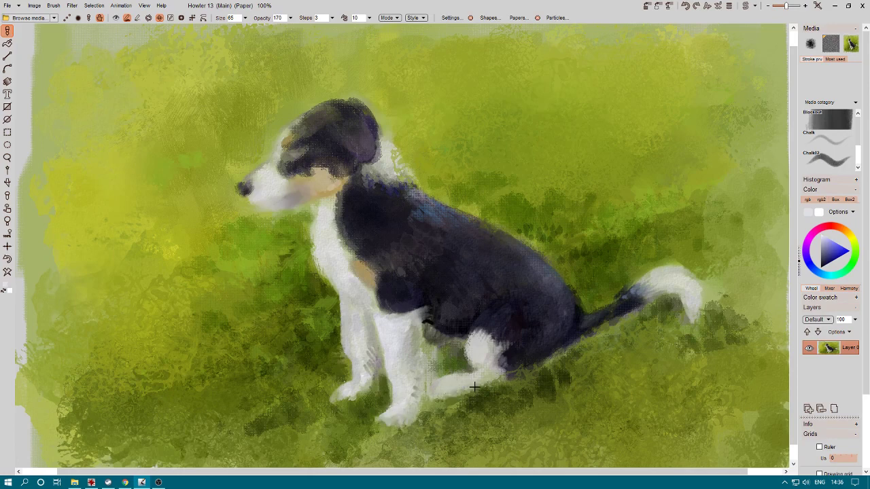
Reshape the hind leg's white patch and foot with sampled dark and off-white, and refine the throat and chest.
right_click(500, 371)
right_click(495, 360)
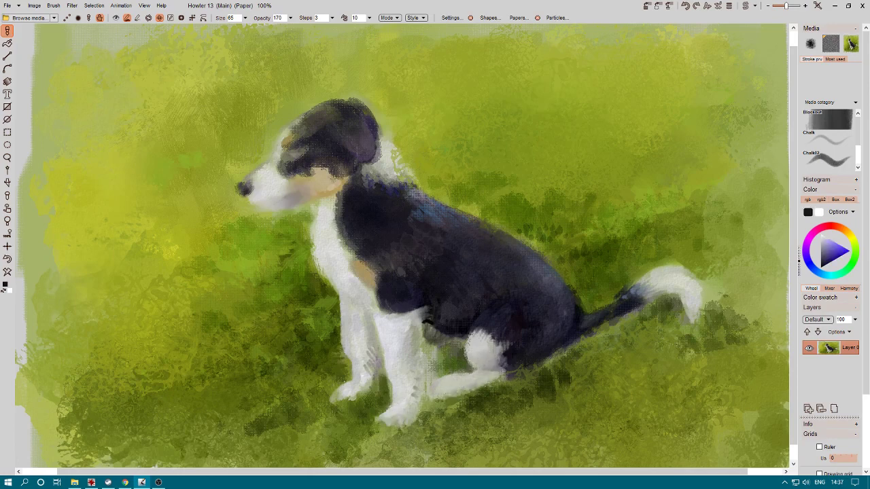
right_click(494, 358)
right_click(494, 358)
right_click(315, 205)
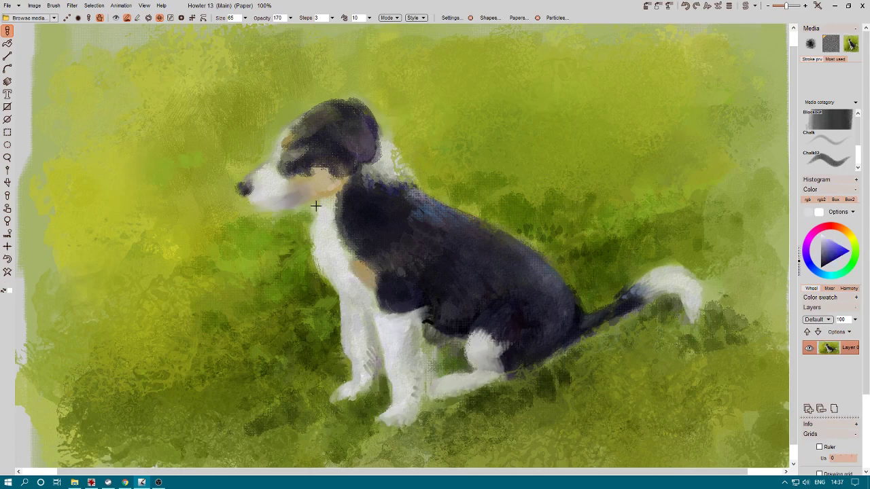
right_click(325, 271)
right_click(435, 337)
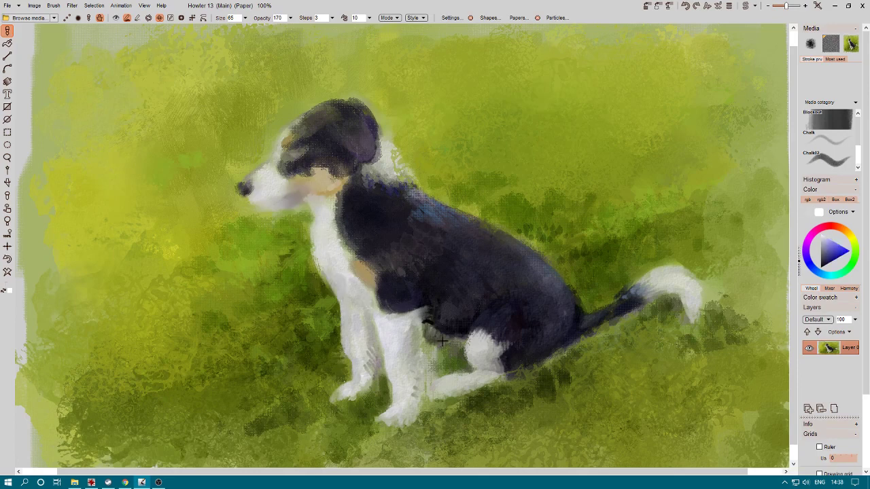
Fill in the white fur ruff behind the ear, and break up its lower edge with pale-blue fur strokes.
mouse_move(369, 177)
mouse_down()
mouse_move(386, 145)
mouse_move(398, 178)
mouse_move(380, 123)
mouse_up()
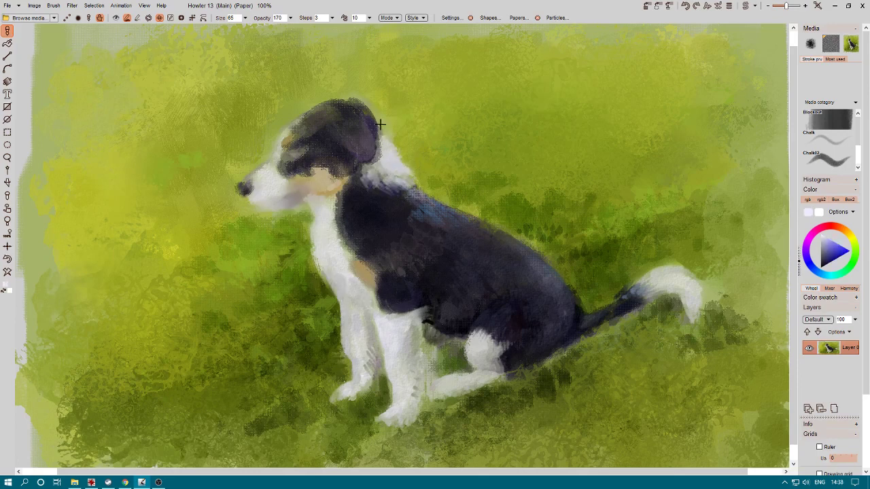
key(1)
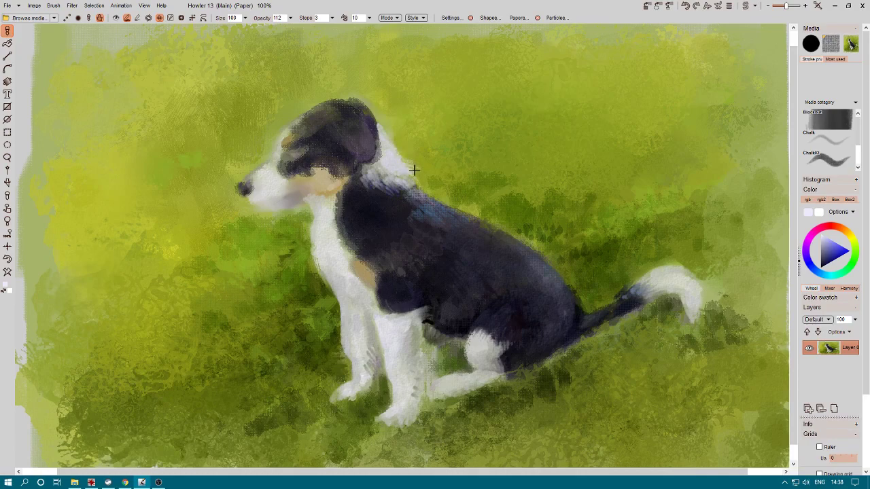
key(b)
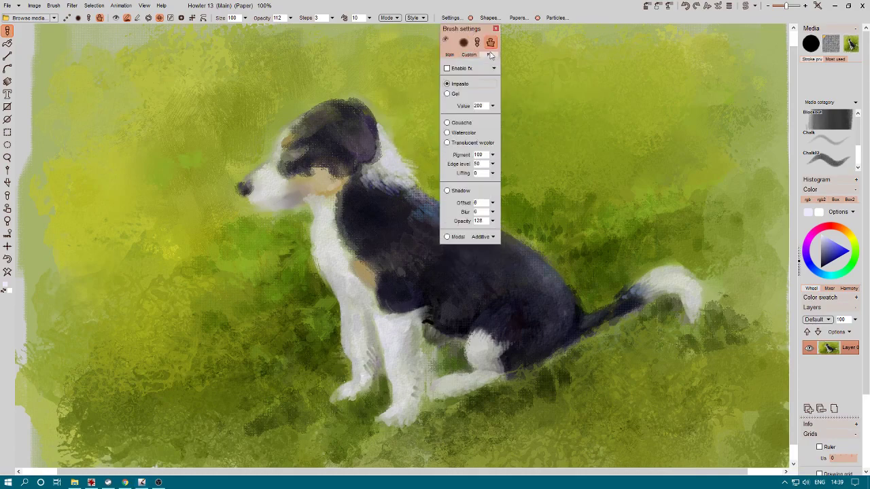
click(475, 97)
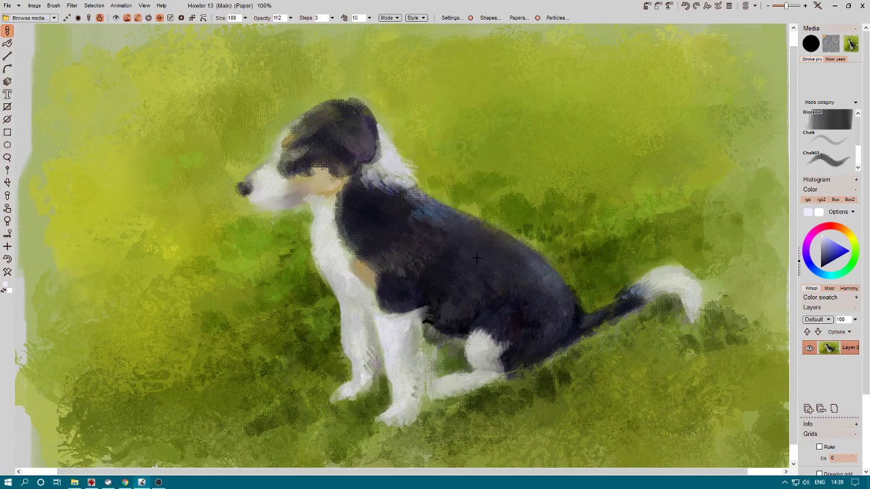
key(b)
click(829, 233)
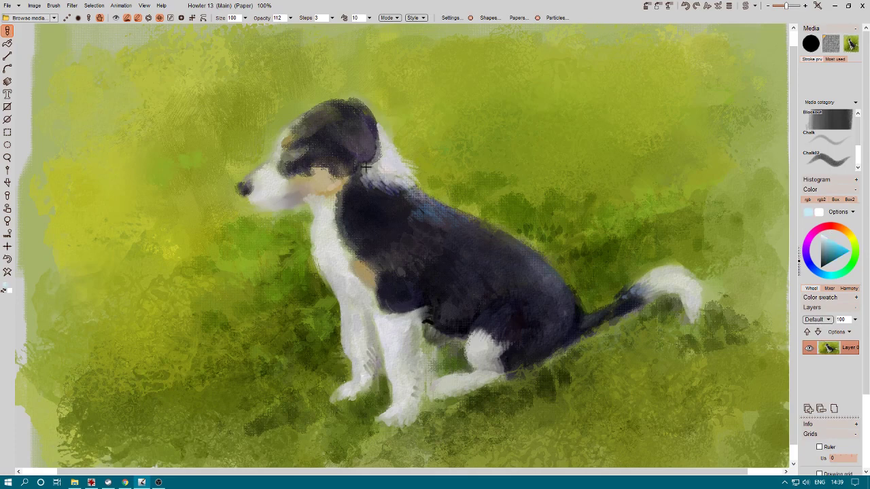
drag(365, 170, 416, 195)
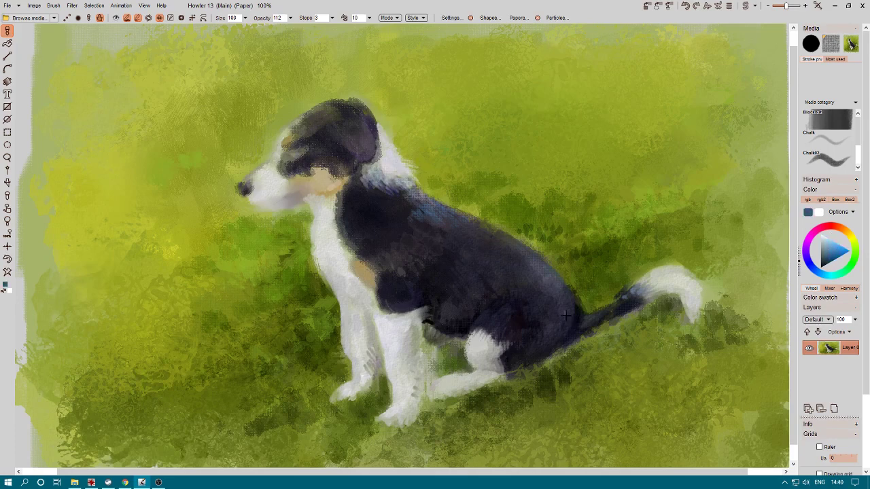
Add muted blue and purple fur strokes along the back, and strengthen the cheek patch with sampled tan.
click(828, 235)
click(822, 249)
drag(509, 261, 491, 244)
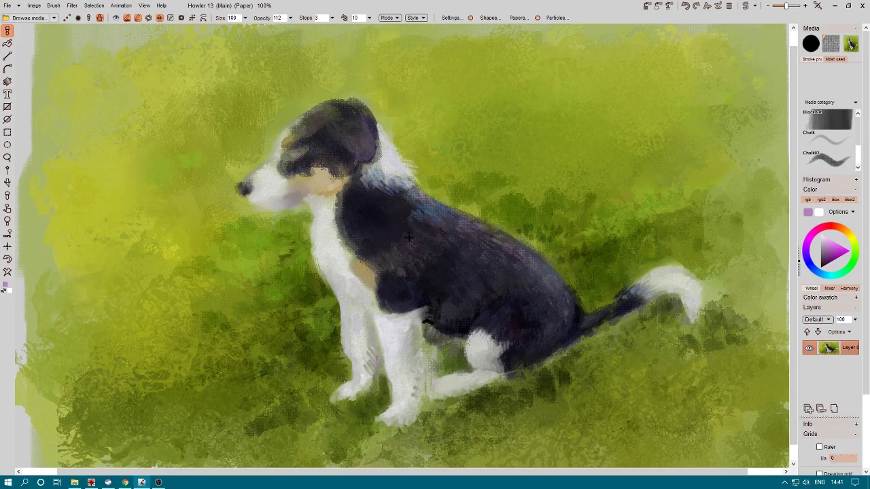
right_click(325, 194)
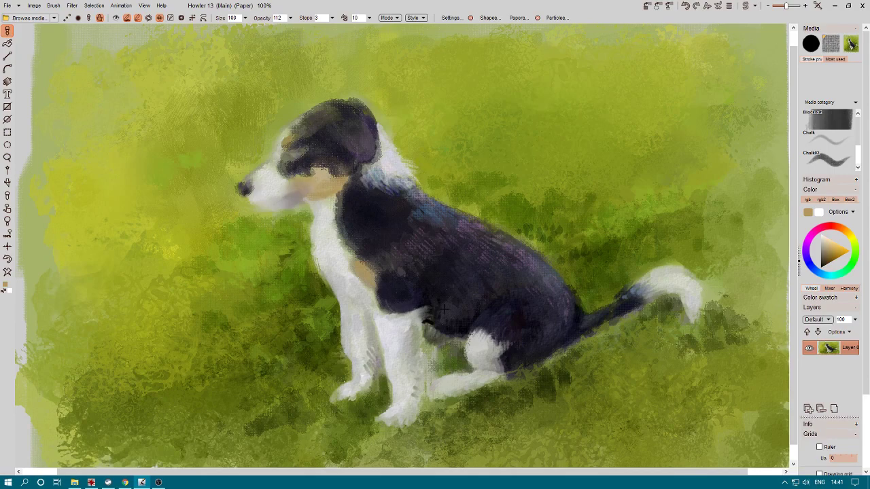
Try broad tan strokes across the haunch with a soft pastel brush.
click(450, 18)
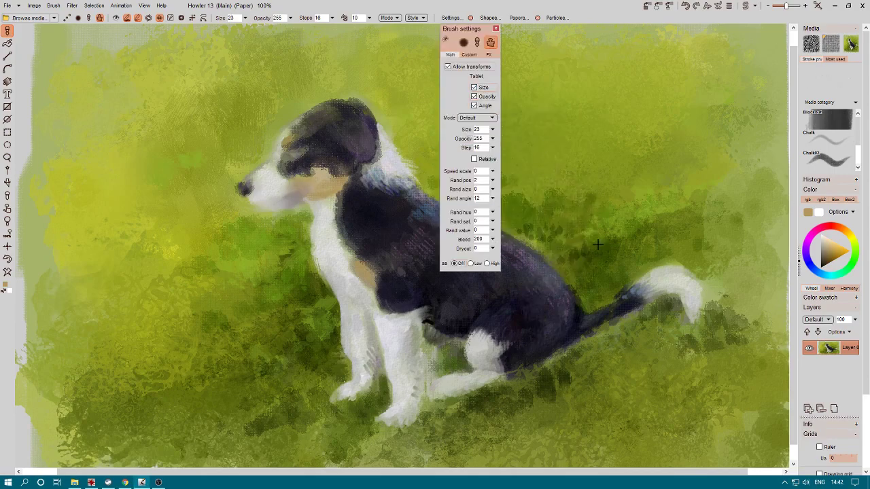
drag(857, 121, 858, 138)
scroll(857, 139, down, 1)
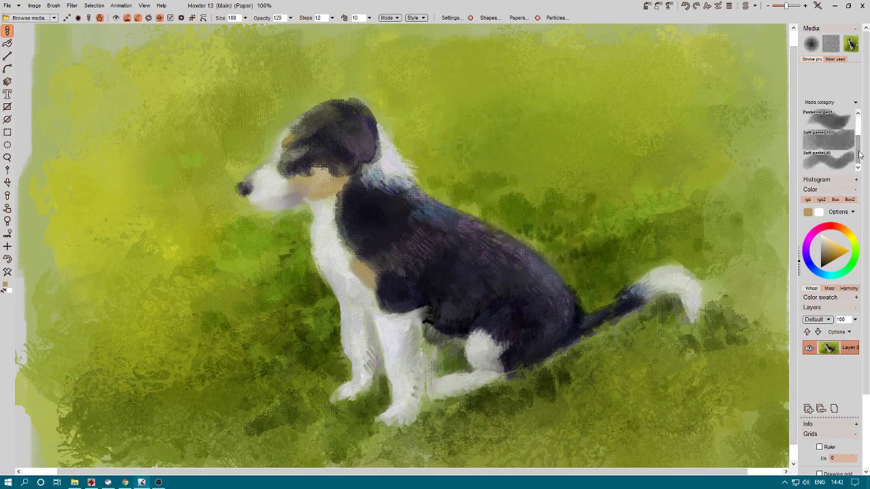
click(825, 121)
click(450, 18)
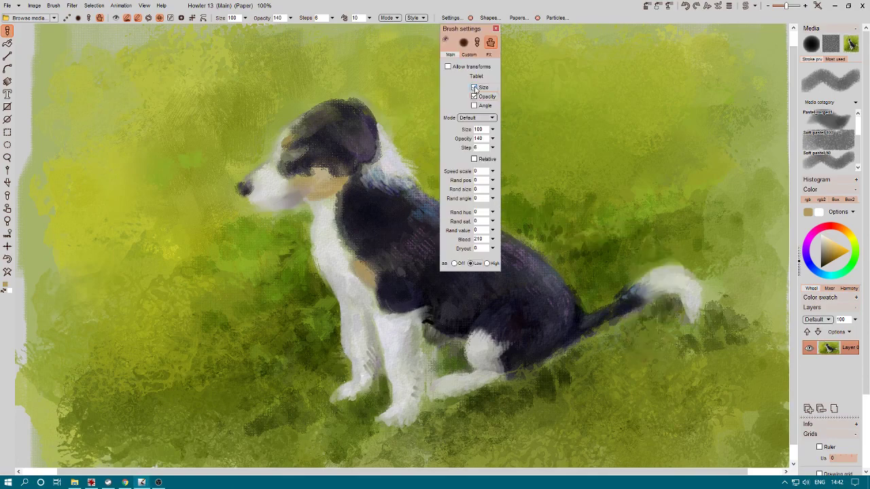
click(495, 28)
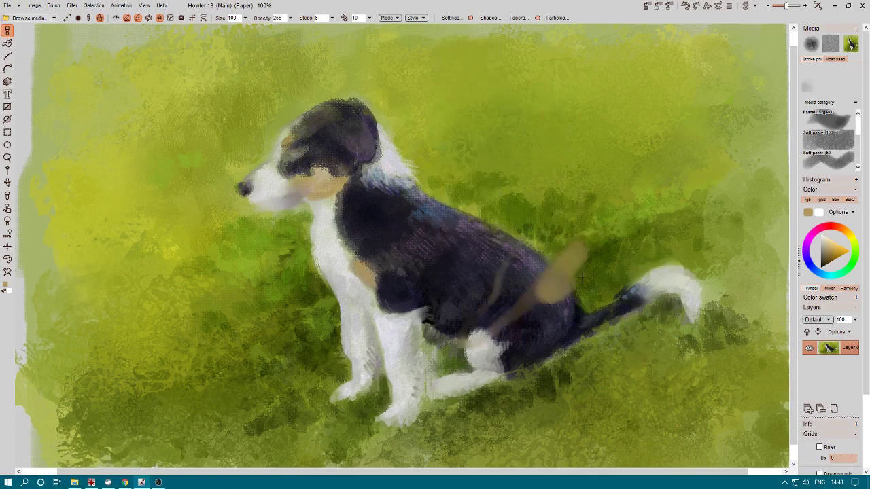
Soften the purple strokes on the back and flank with sampled dark violet, using dry-media brushes.
right_click(501, 241)
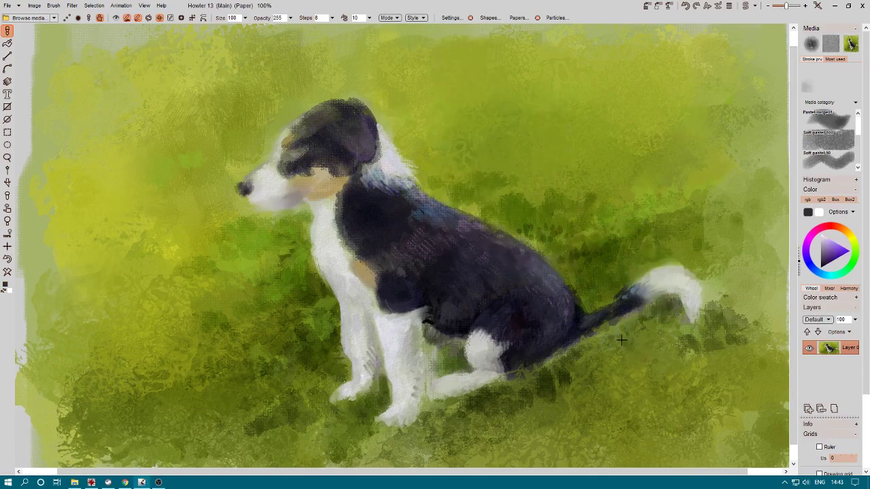
click(842, 101)
click(833, 261)
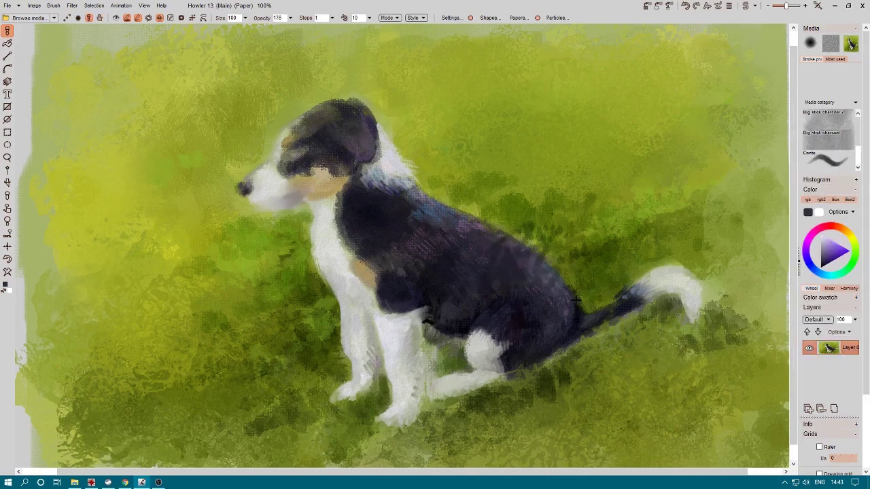
scroll(841, 140, down, 3)
click(841, 140)
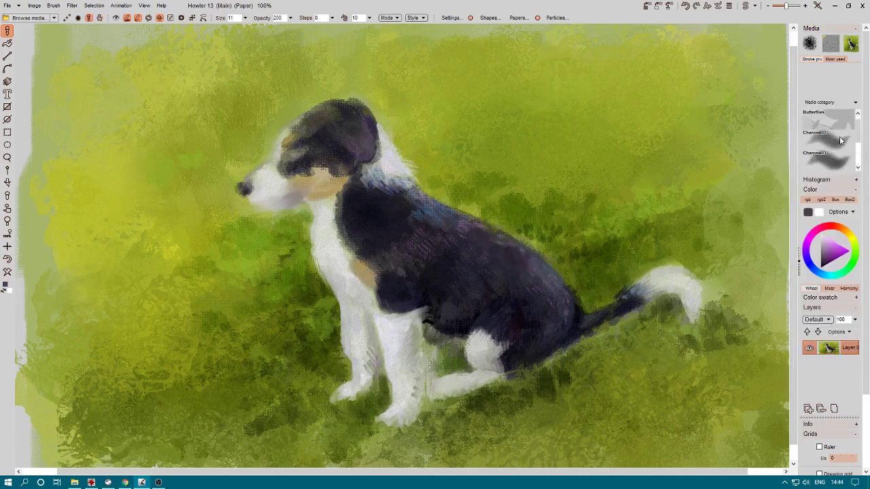
scroll(840, 140, up, 3)
click(840, 140)
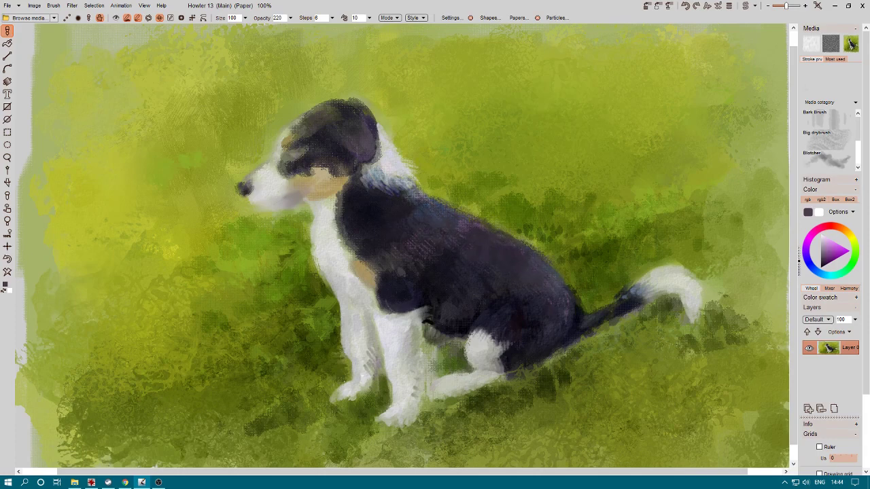
Brush muted lilac over the flank and blend it into the coat with sampled dark tones.
click(832, 252)
drag(422, 269, 523, 259)
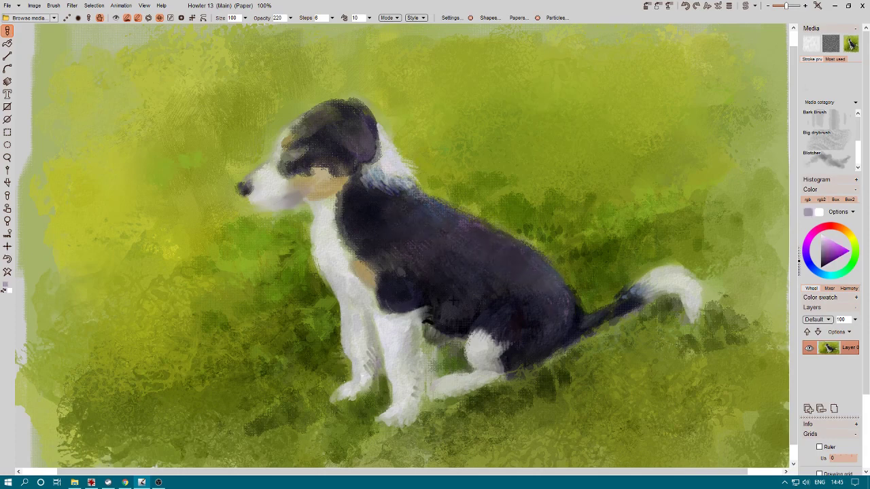
alt+click(452, 299)
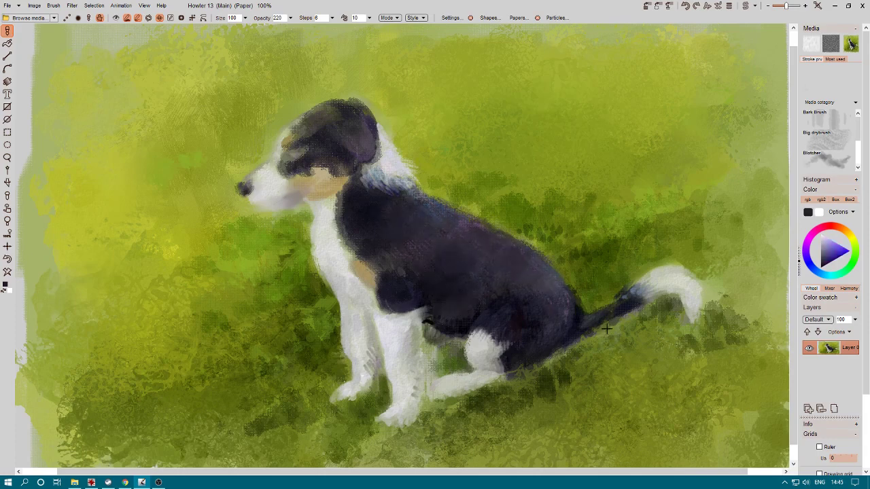
Look through the remaining brushes in the current media category for a suitable fur brush.
click(858, 168)
click(858, 168)
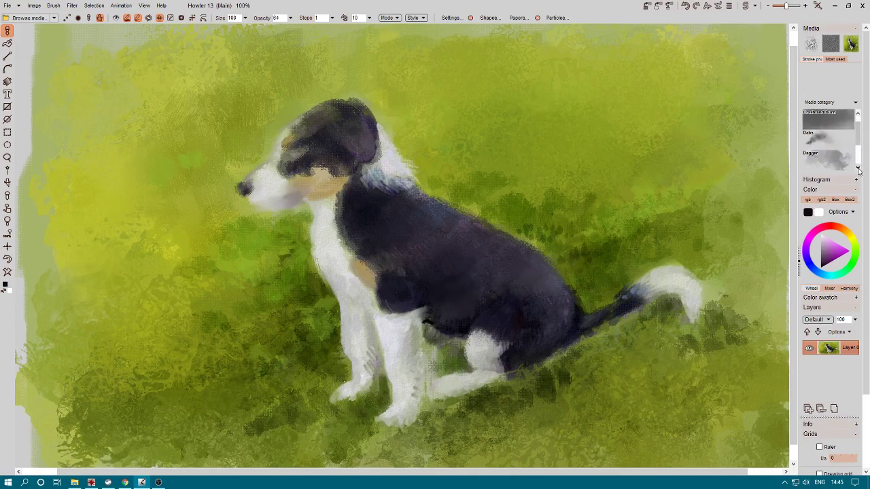
click(857, 168)
click(857, 168)
click(857, 168)
click(857, 167)
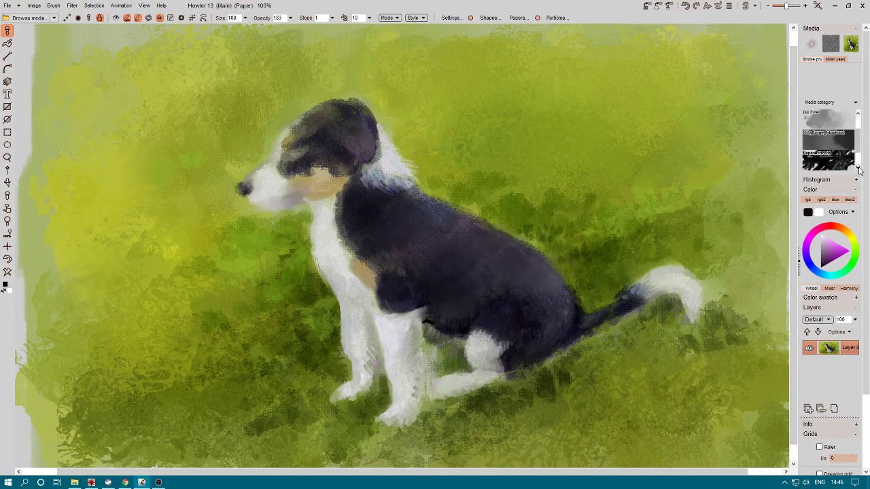
click(857, 168)
click(857, 168)
click(857, 168)
click(858, 168)
Choose a brush from another media category and add fine pale fur strokes along the back and haunch.
click(854, 102)
click(826, 329)
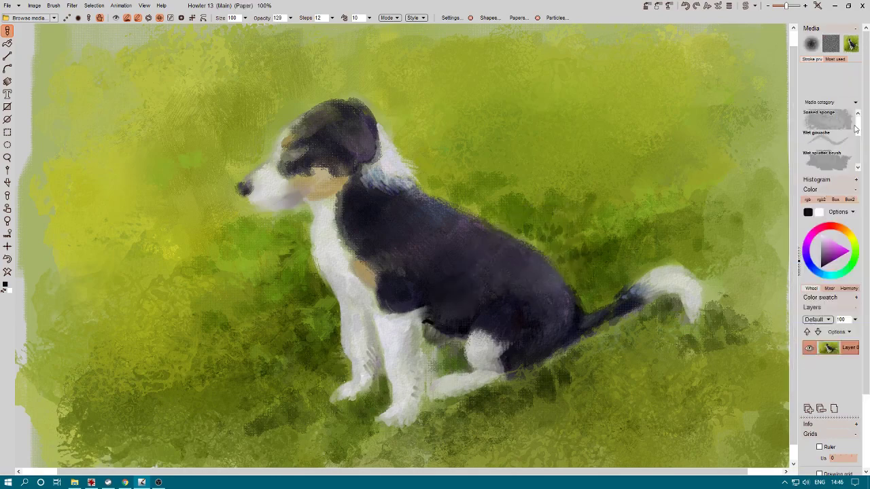
scroll(857, 129, up, 2)
click(829, 144)
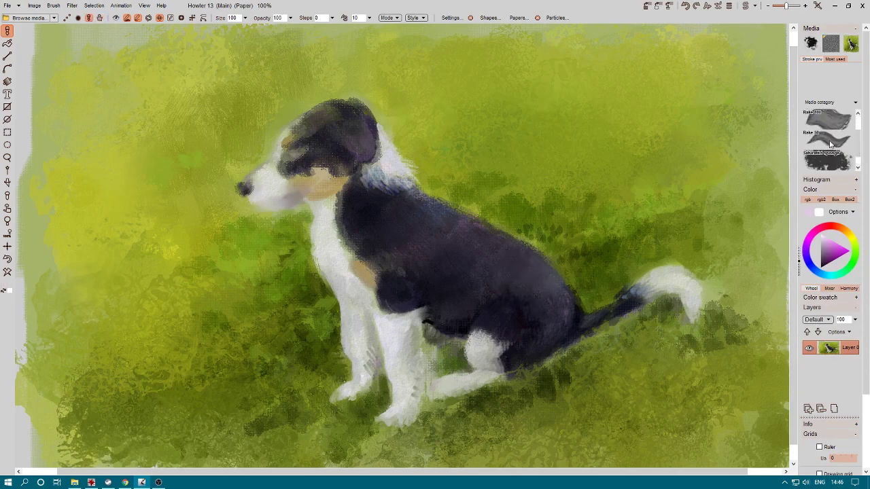
click(826, 161)
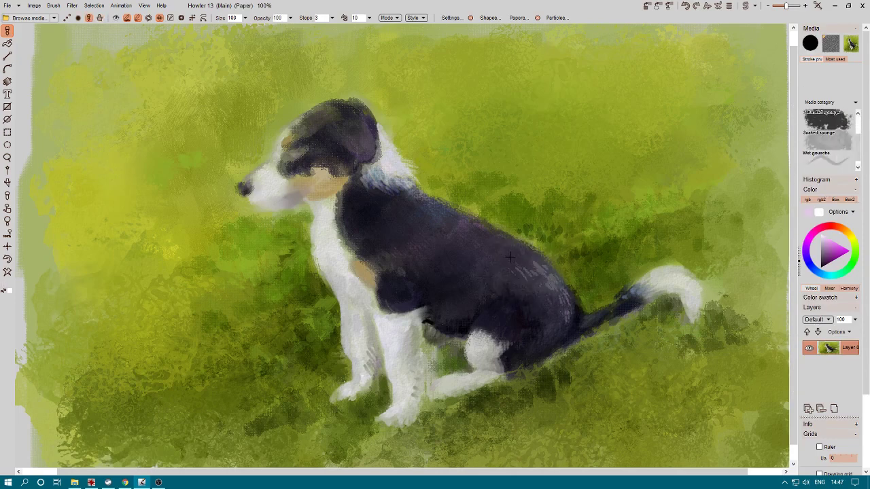
mouse_move(510, 257)
mouse_down()
mouse_move(486, 242)
mouse_move(488, 231)
mouse_up()
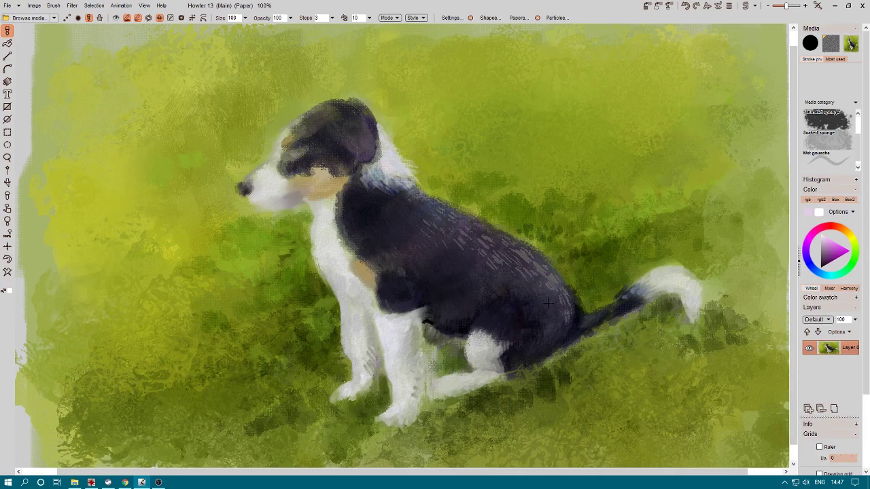
right_click(568, 286)
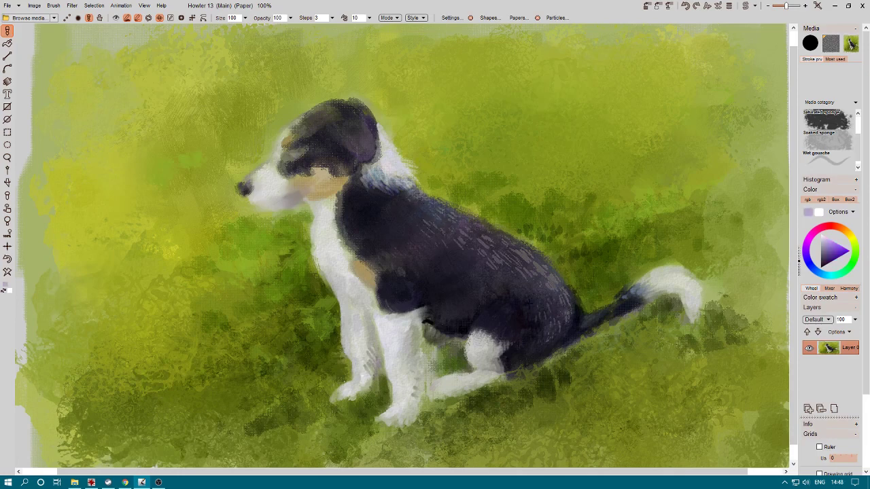
Feather the hind leg patch and elbow edge with sampled off-white, and paint tan marks on the brow and chest.
right_click(472, 333)
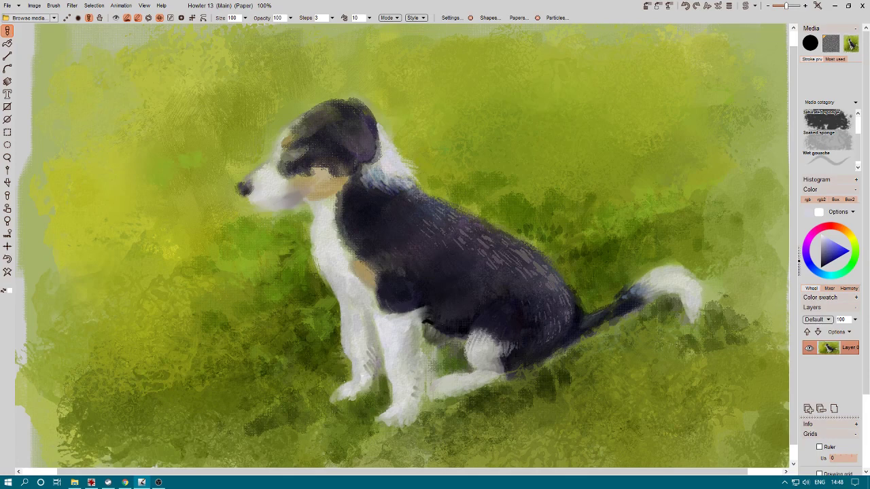
click(830, 141)
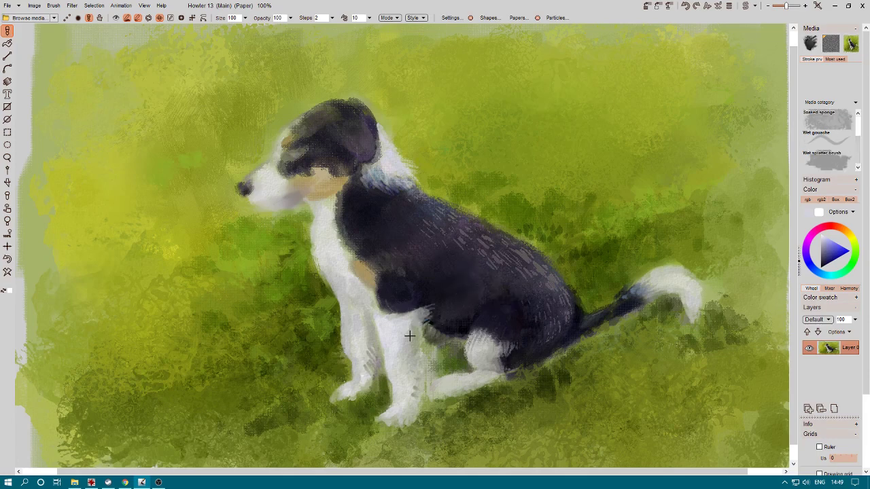
right_click(392, 285)
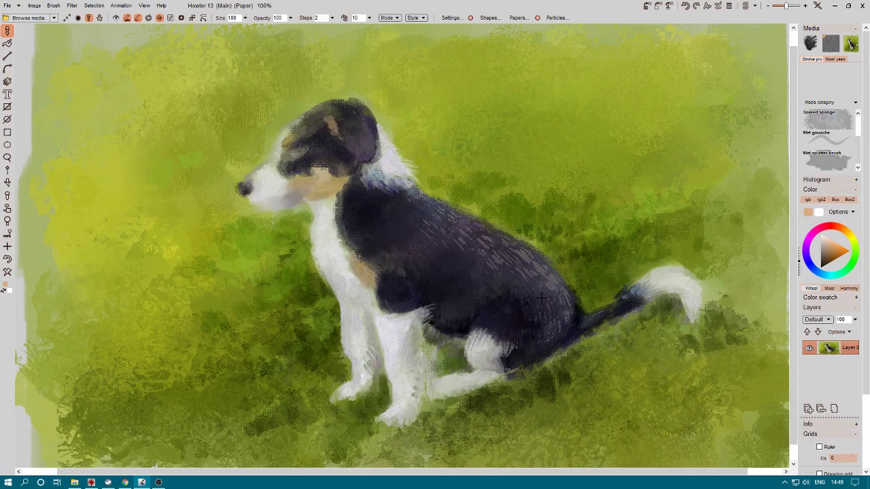
Look through brushes in another media category and select the Impressionist01 brush.
scroll(827, 142, down, 2)
click(827, 142)
click(854, 102)
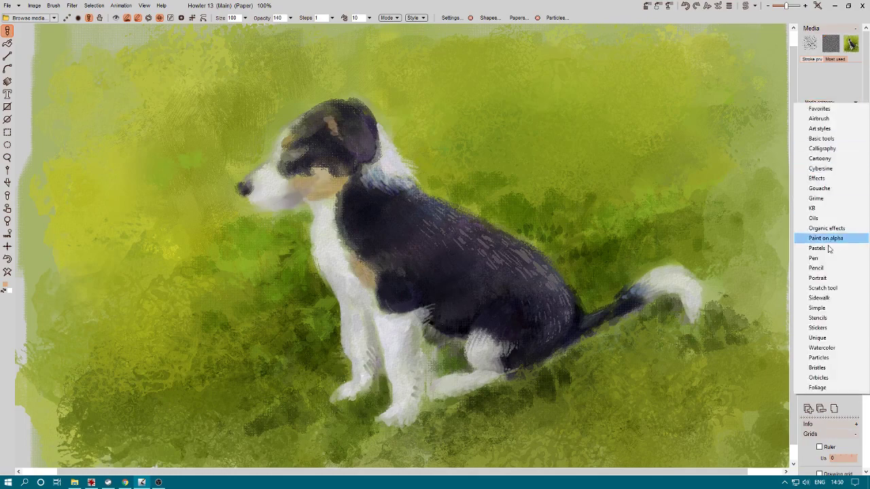
click(839, 133)
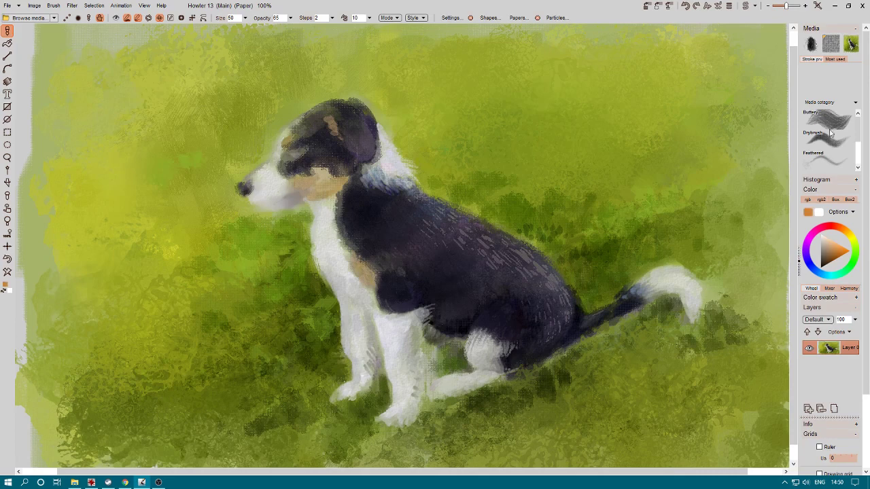
scroll(830, 136, down, 2)
click(854, 139)
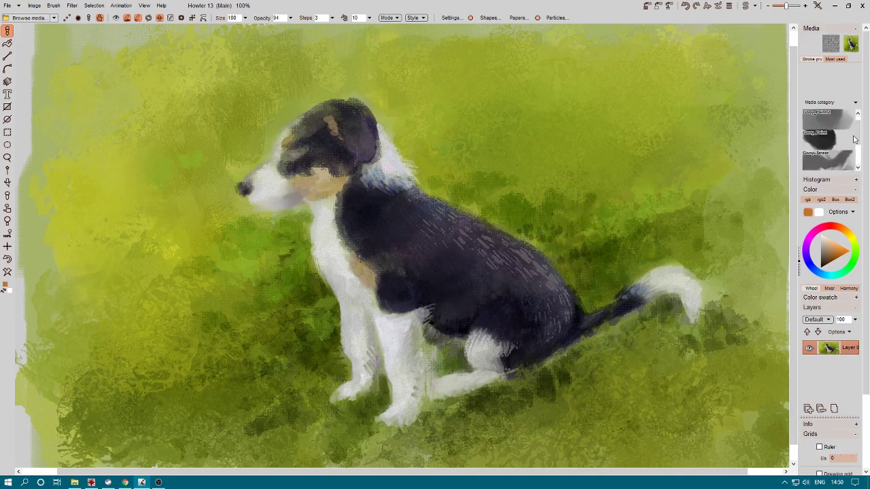
scroll(842, 139, down, 2)
click(843, 139)
Paint pale tan highlights over the tan patches on the chest and cheek.
click(831, 240)
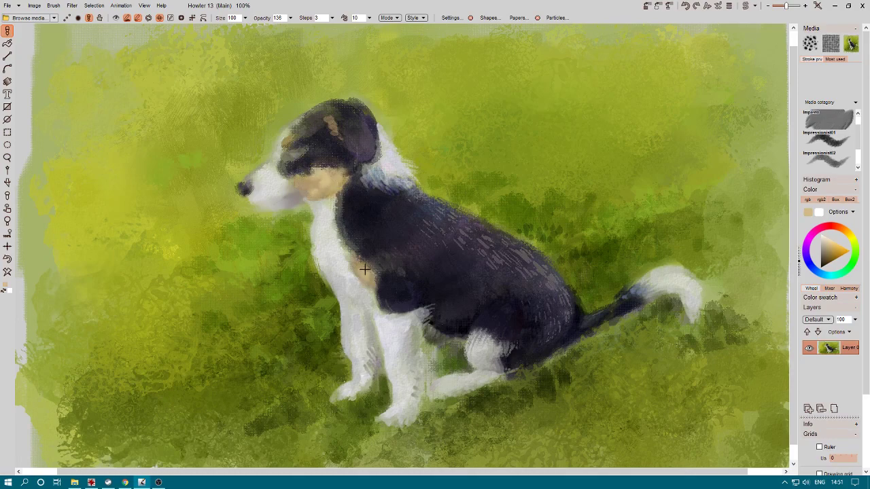
drag(364, 270, 377, 280)
drag(331, 173, 337, 177)
Brush pale lilac-white down the dog's front leg to the paw.
click(805, 255)
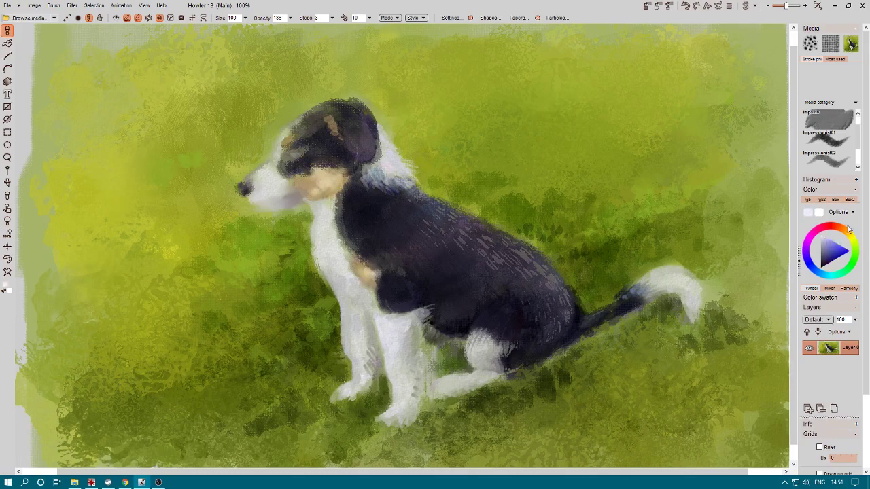
scroll(536, 275, up, 1)
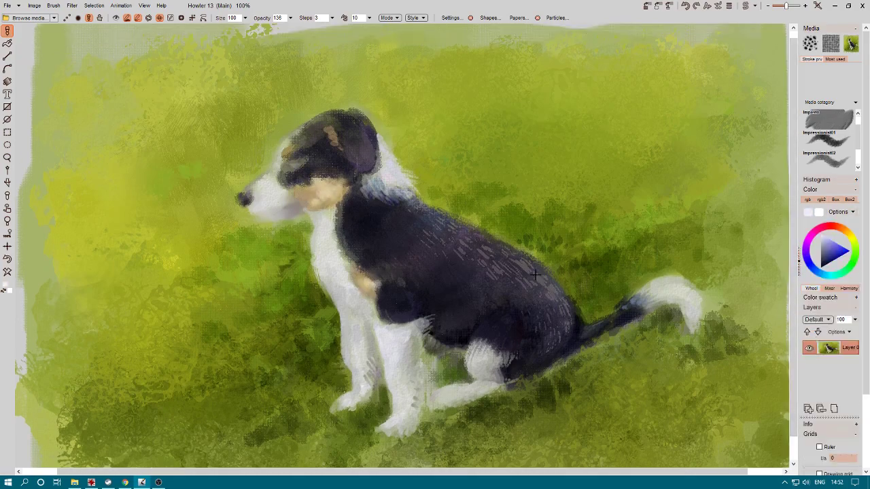
drag(354, 338, 345, 402)
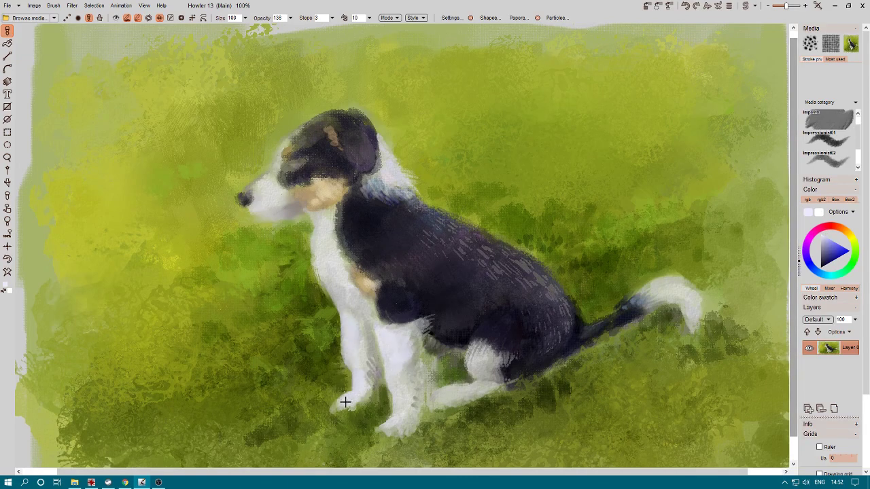
Build up the white chest fur with sampled cream and pale lilac-white, and brighten the hind leg patch.
alt+click(340, 264)
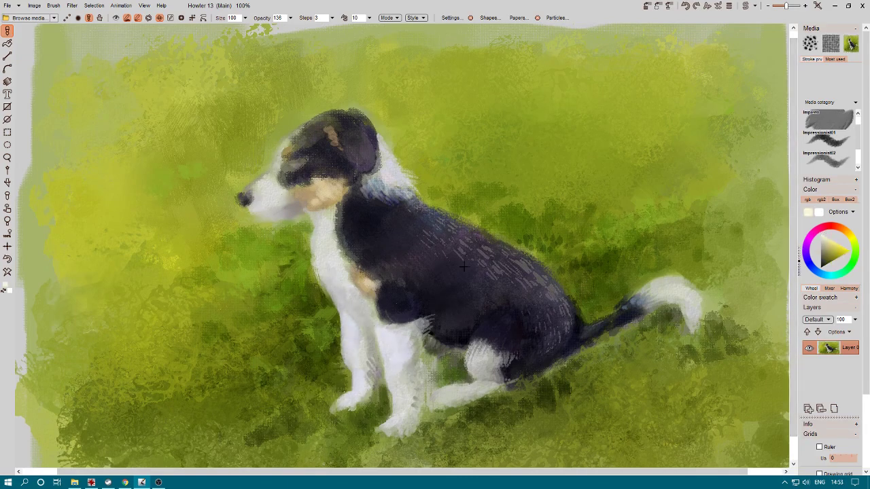
alt+click(352, 297)
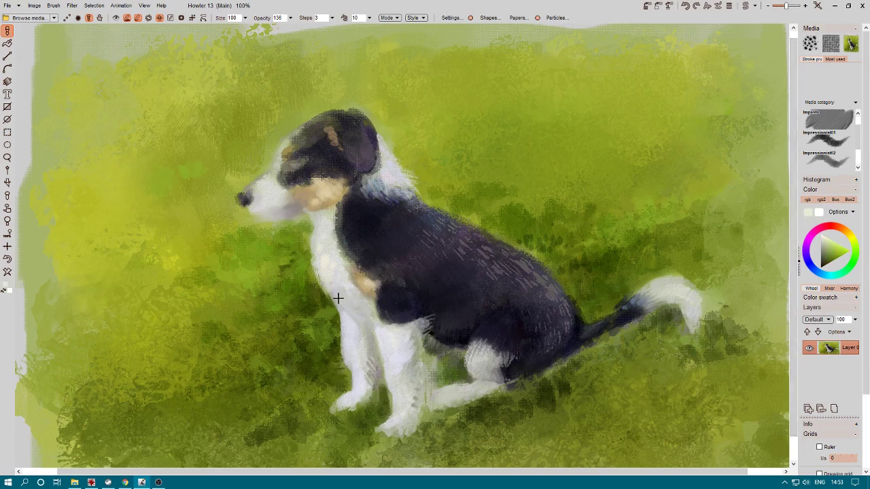
click(835, 225)
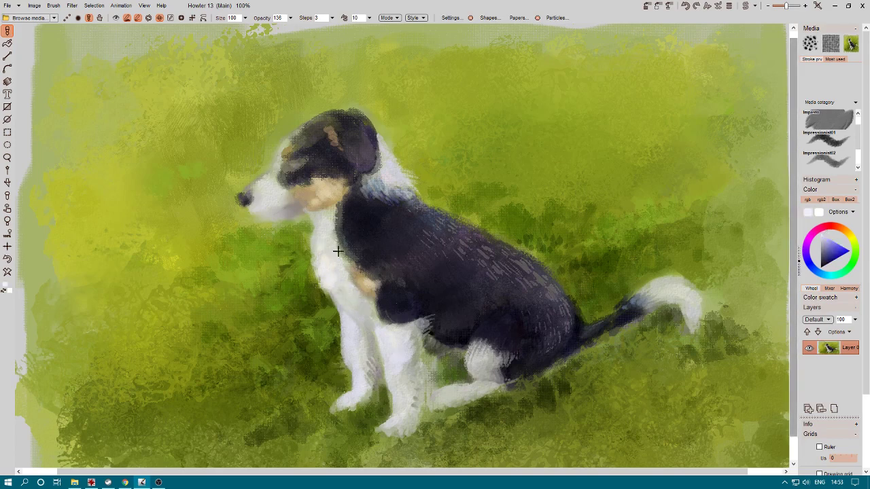
drag(336, 249, 388, 345)
drag(469, 353, 484, 370)
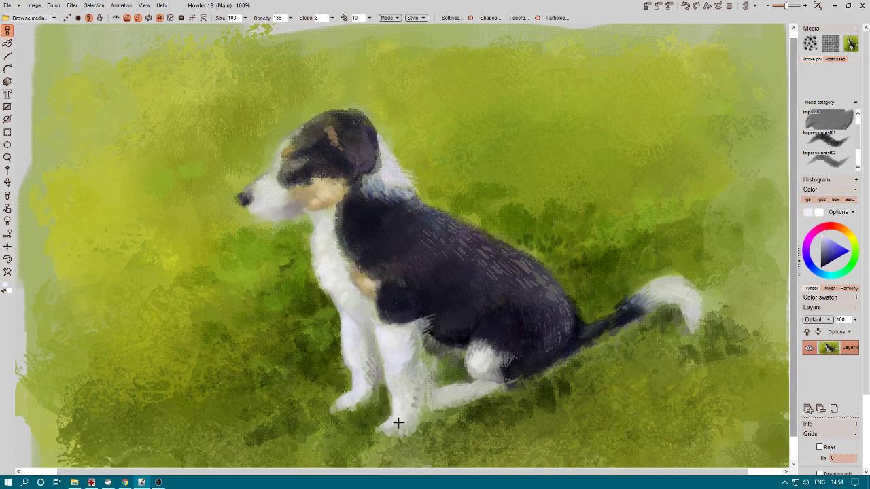
Paint sampled off-white on the hind foot and muzzle, with a grey shadow under the jaw.
right_click(489, 382)
right_click(319, 211)
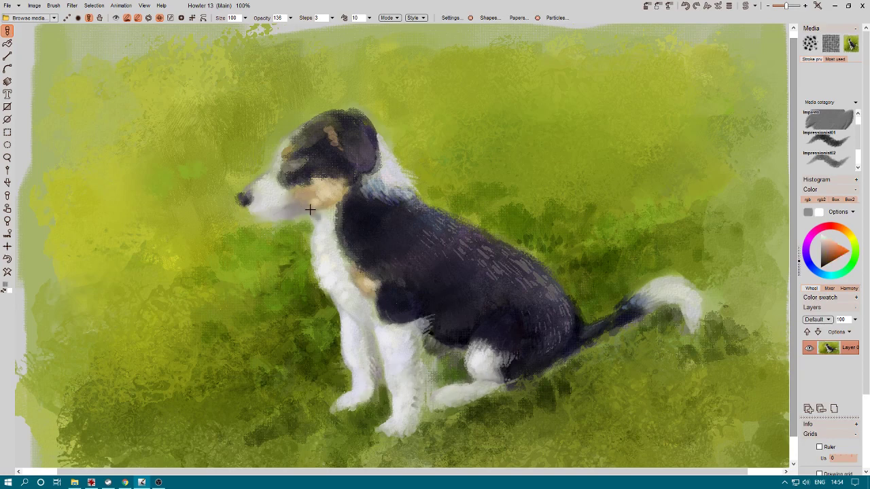
right_click(310, 211)
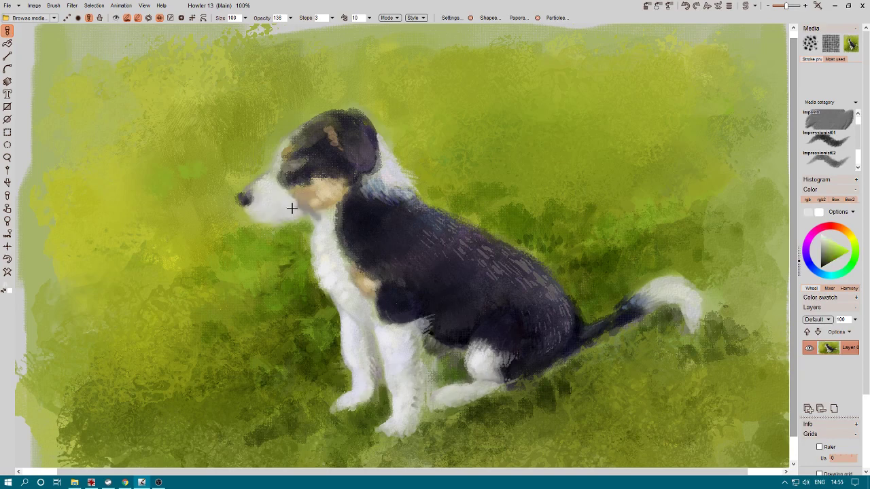
right_click(273, 194)
Brighten the forehead edge and neck ruff with pale fur, and define the nape with sampled yellow-green background strokes.
mouse_move(286, 143)
mouse_down()
mouse_move(320, 123)
mouse_move(377, 128)
mouse_move(408, 175)
mouse_move(405, 189)
mouse_up()
right_click(405, 189)
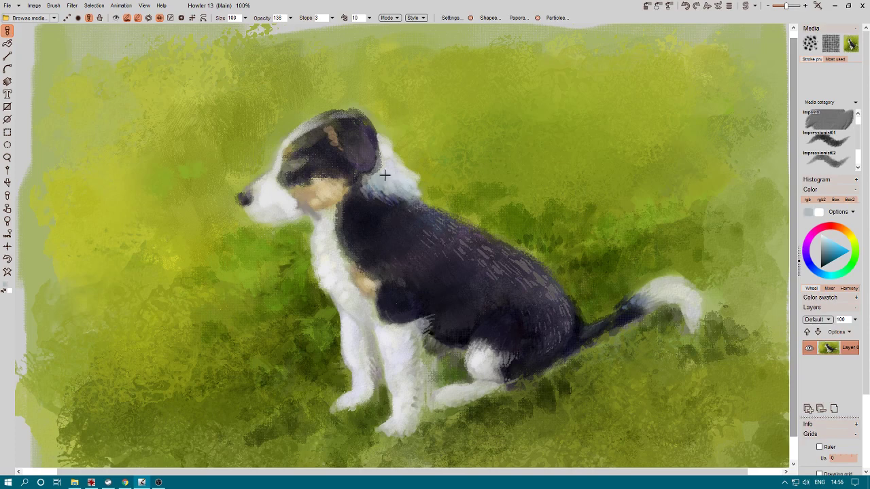
right_click(412, 177)
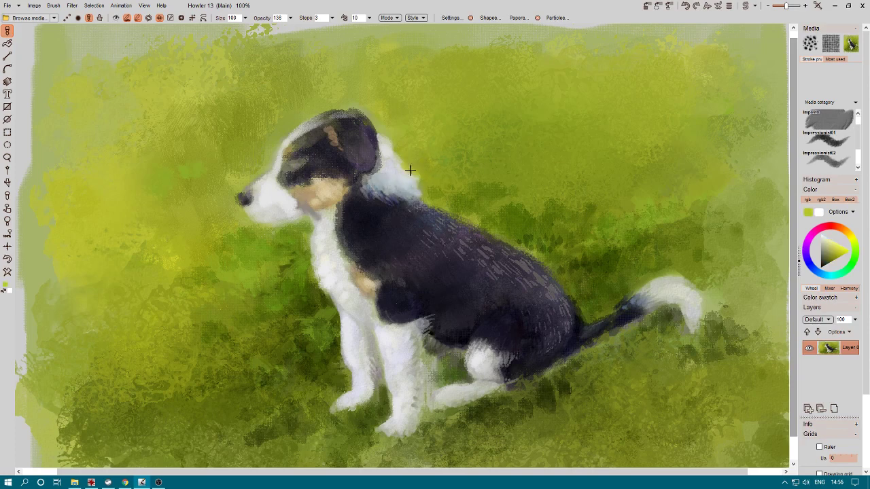
drag(424, 189, 445, 196)
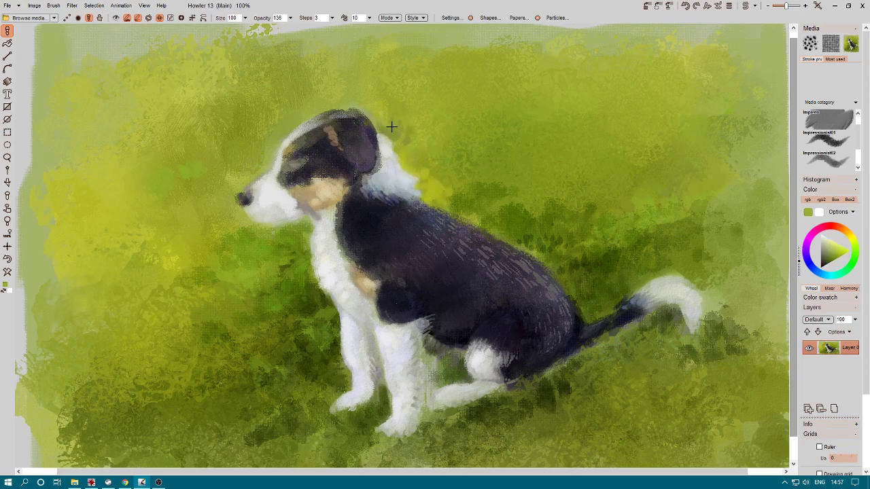
right_click(266, 212)
mouse_move(462, 316)
mouse_down()
mouse_move(484, 264)
mouse_move(585, 272)
mouse_up()
key(ctrl+z)
scroll(828, 139, down, 3)
click(828, 121)
key(ctrl+z)
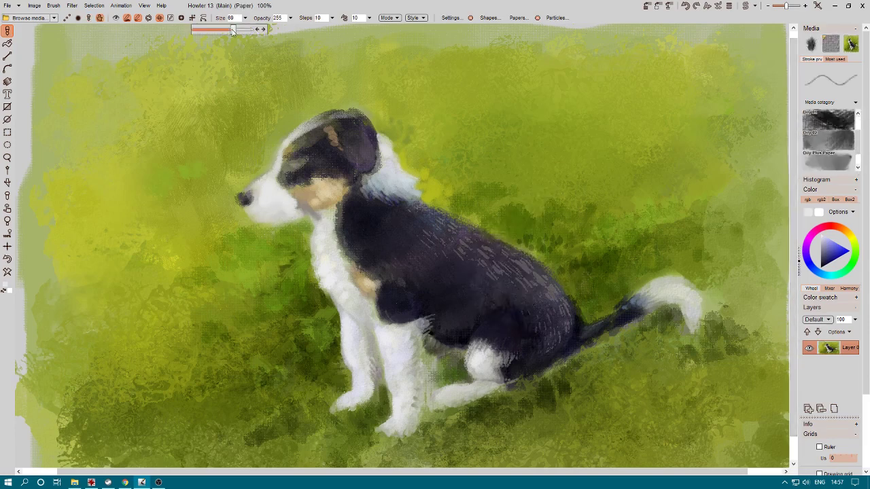
drag(456, 155, 435, 269)
key(ctrl+z)
Dab sampled darker tan over the cheek patch, and undo the textured test stroke made on the back.
right_click(315, 204)
drag(315, 203, 343, 194)
drag(496, 278, 533, 245)
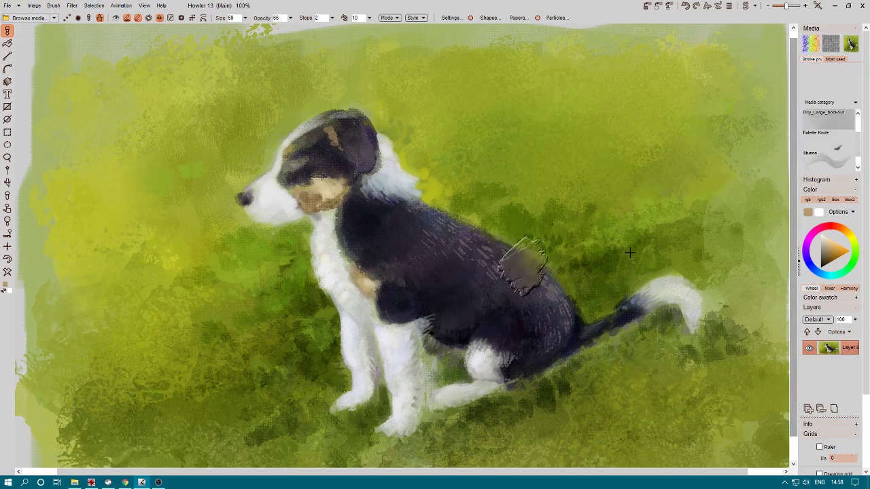
key(ctrl+z)
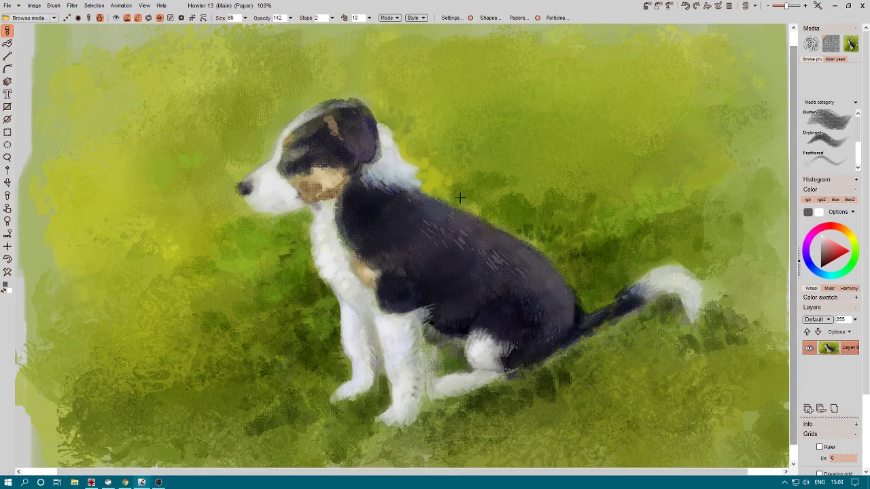
Blend the fine fur strokes on the back and haunch into the coat with sampled dark grey and violet tones.
alt+click(540, 308)
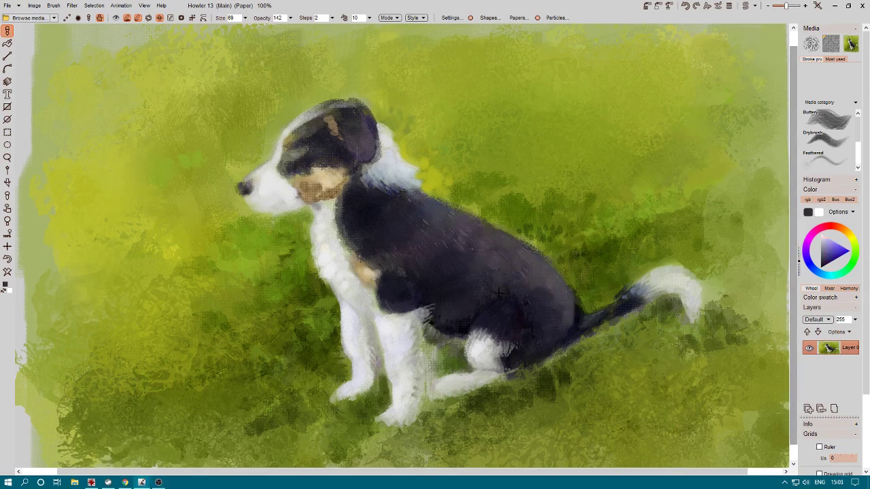
alt+click(543, 306)
alt+click(518, 286)
alt+click(598, 302)
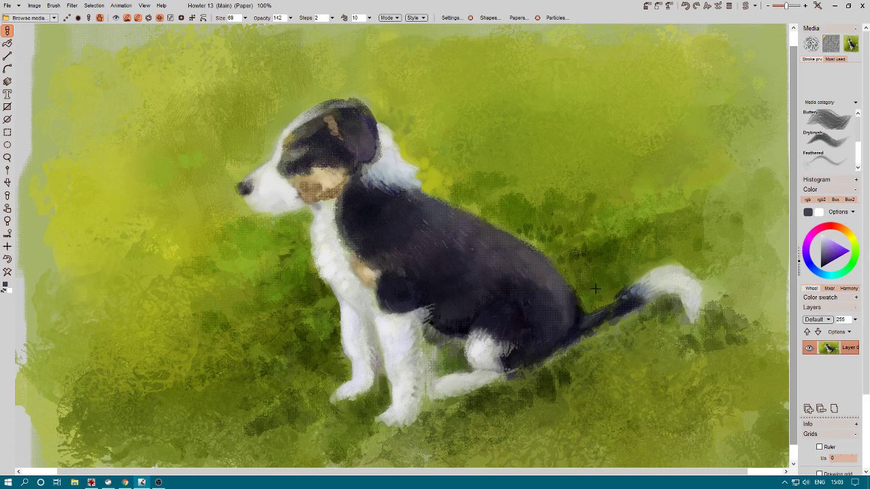
alt+click(449, 218)
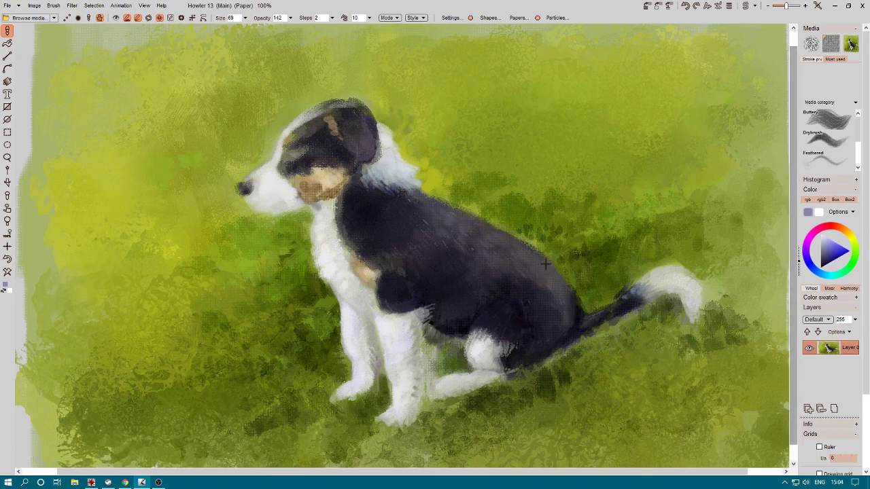
alt+click(427, 233)
alt+click(576, 303)
Darken and reshape the ear and crown, and smooth the cheek patch with sampled tan.
mouse_move(344, 139)
mouse_down()
mouse_move(357, 114)
mouse_move(370, 119)
mouse_move(365, 178)
mouse_up()
mouse_move(369, 133)
mouse_down()
mouse_move(343, 163)
mouse_move(315, 144)
mouse_move(326, 114)
mouse_up()
alt+click(322, 185)
mouse_move(305, 184)
mouse_down()
mouse_move(338, 193)
mouse_move(278, 170)
mouse_move(279, 140)
mouse_up()
alt+click(317, 195)
alt+click(302, 173)
Refine the muzzle and forehead edges with sampled white and green, and soften the neck ruff where it meets the dark coat.
alt+click(275, 193)
alt+click(272, 137)
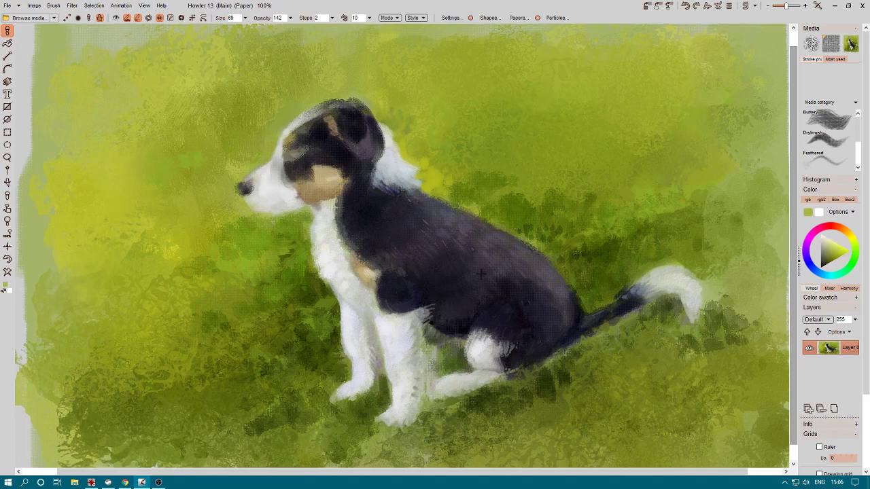
alt+click(273, 195)
alt+click(393, 169)
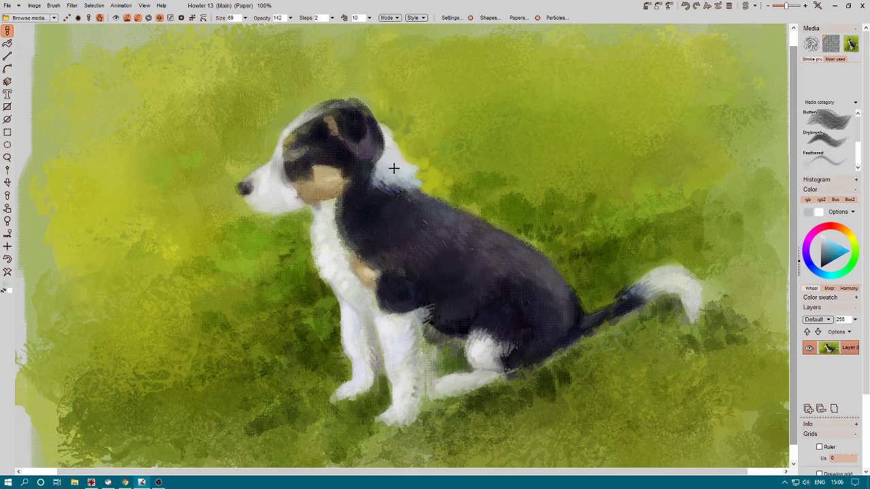
alt+click(408, 193)
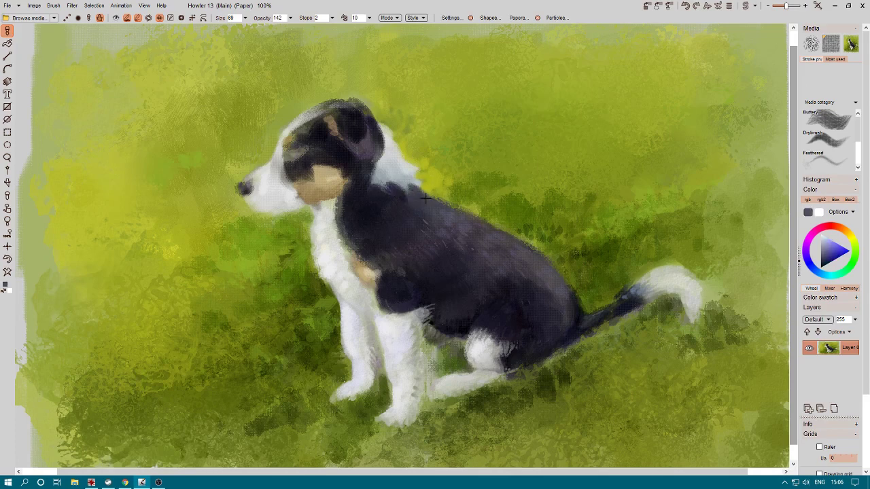
Sharpen the outline of the back down to the tail with sampled yellow-green and dark coat colours.
alt+click(421, 181)
alt+click(441, 214)
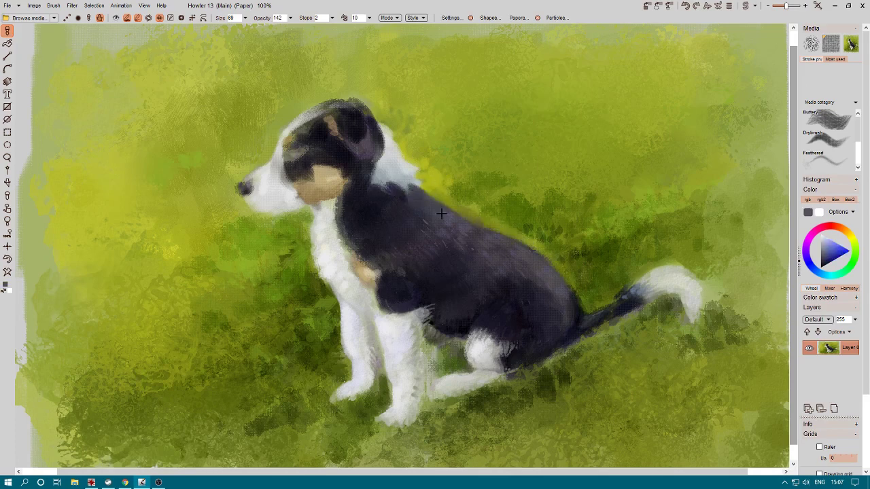
alt+click(619, 233)
alt+click(610, 312)
Smooth the hind leg patch, elbow edge and upper front leg with sampled off-white and grey.
alt+click(490, 343)
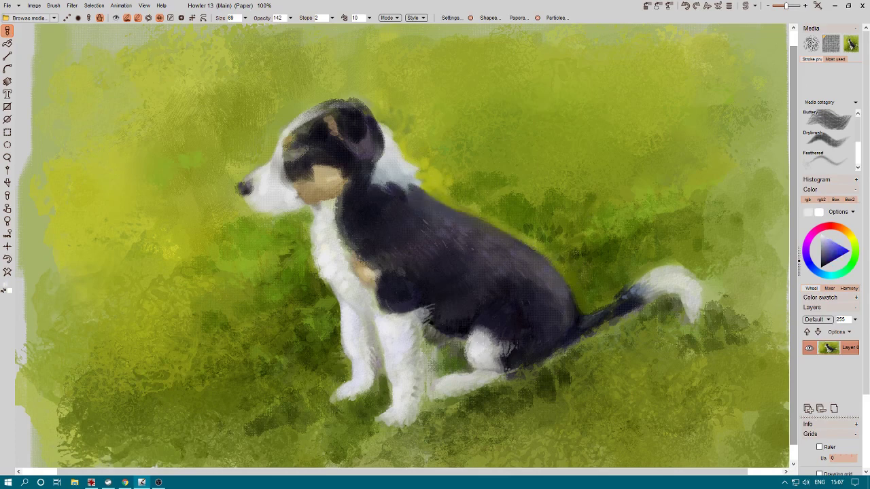
alt+click(416, 314)
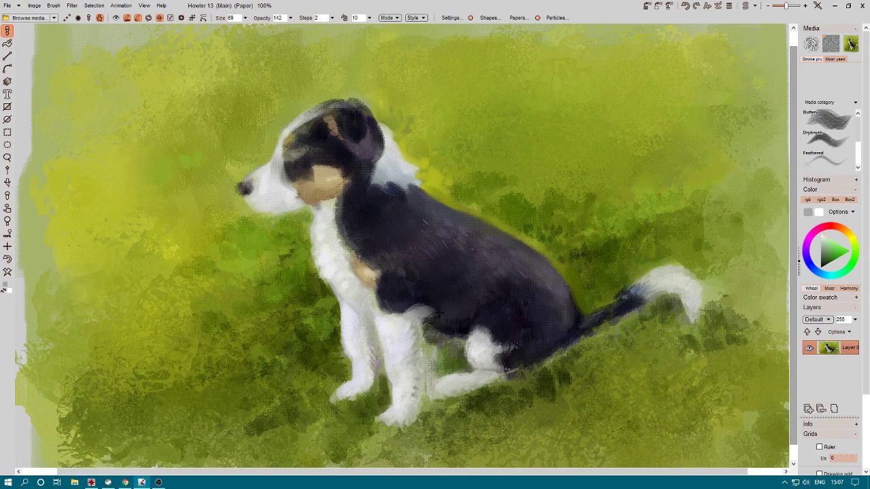
alt+click(406, 318)
alt+click(360, 297)
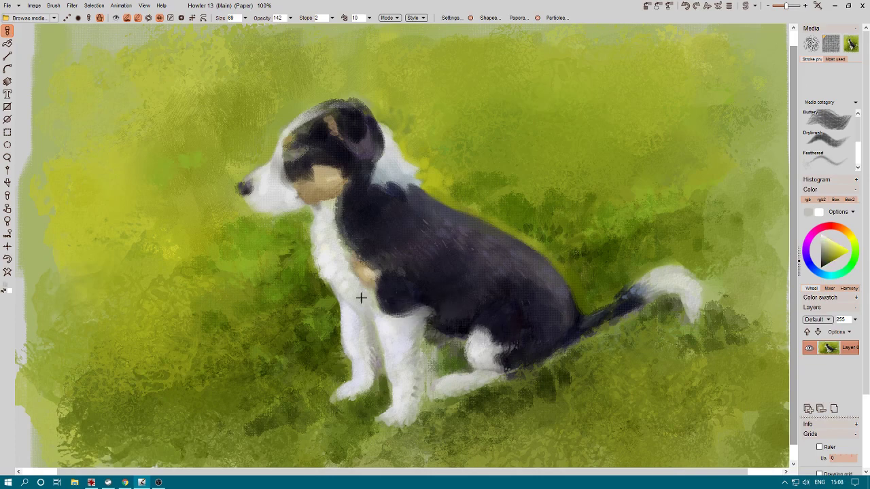
Blend the shoulder, upper back and flank with sampled near-black and muted violet-grey strokes.
alt+click(399, 253)
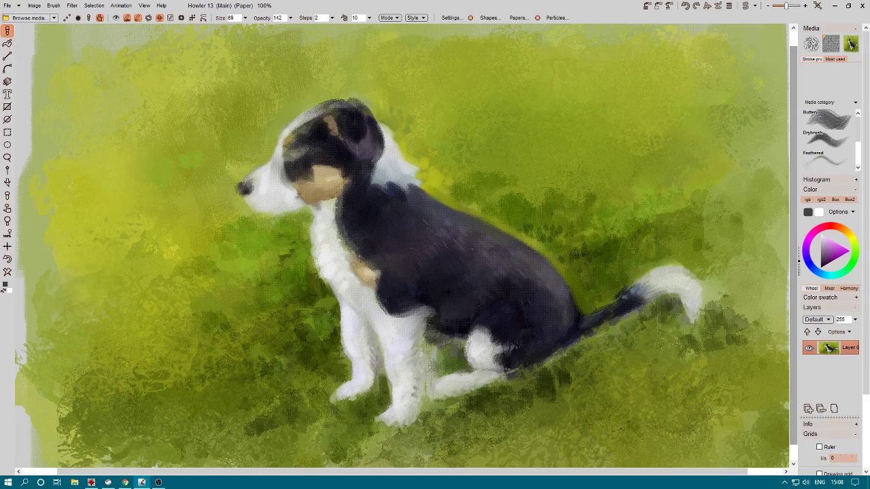
alt+click(445, 251)
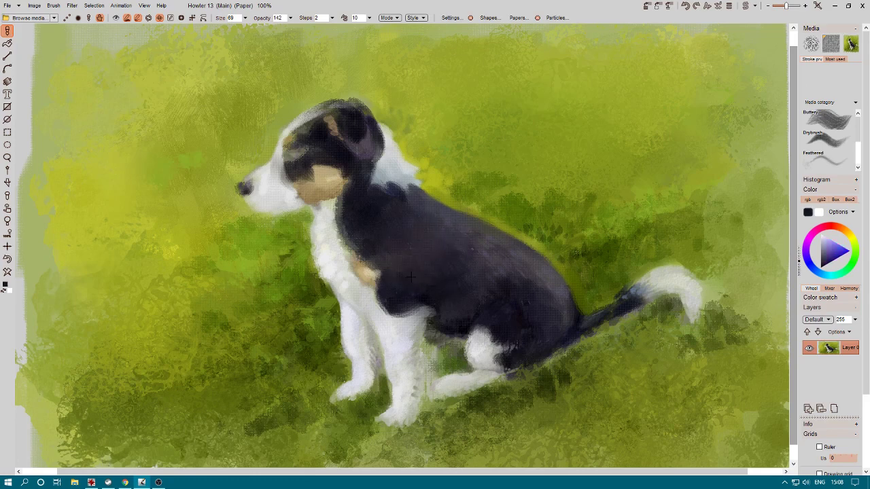
drag(388, 225, 422, 200)
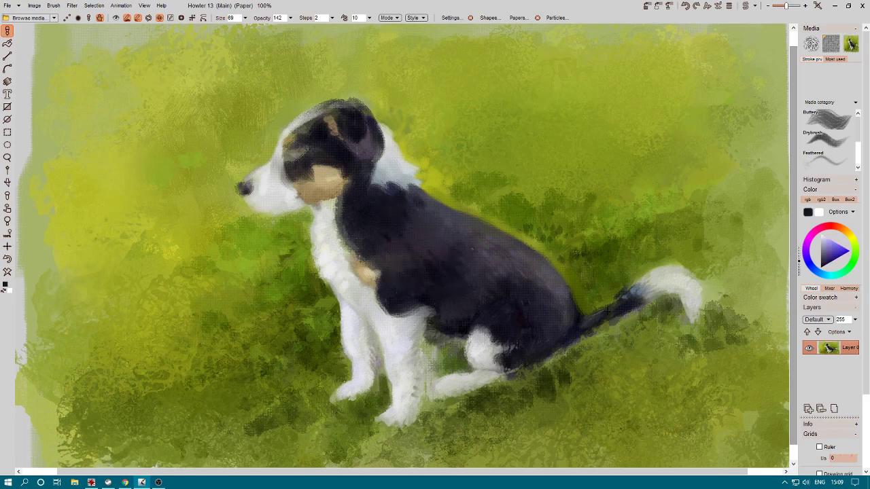
alt+click(543, 283)
drag(496, 272, 513, 265)
alt+click(556, 293)
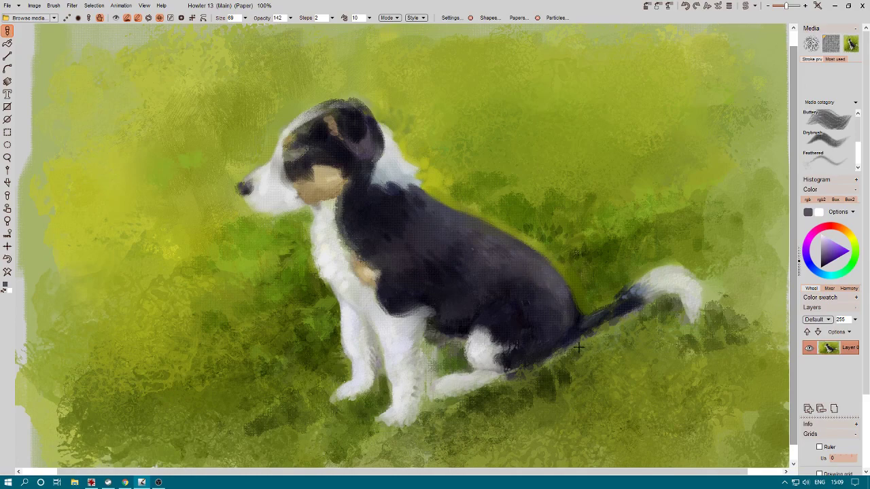
alt+click(337, 243)
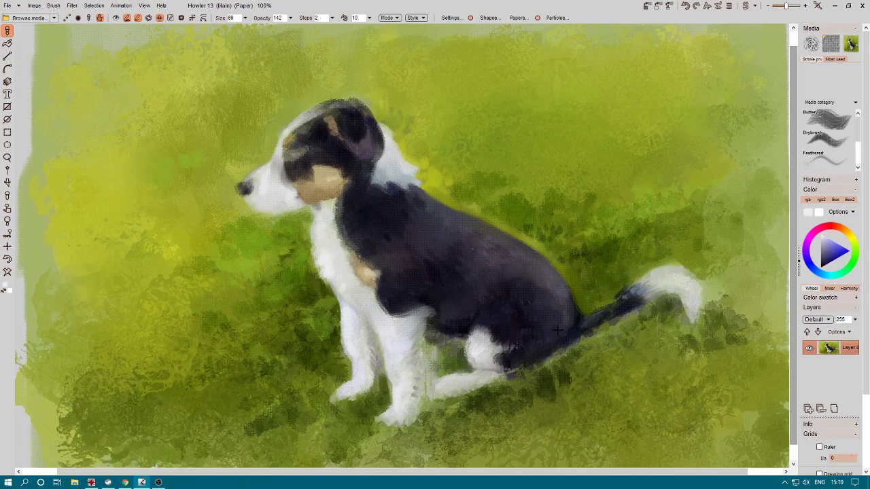
click(53, 18)
mouse_move(102, 62)
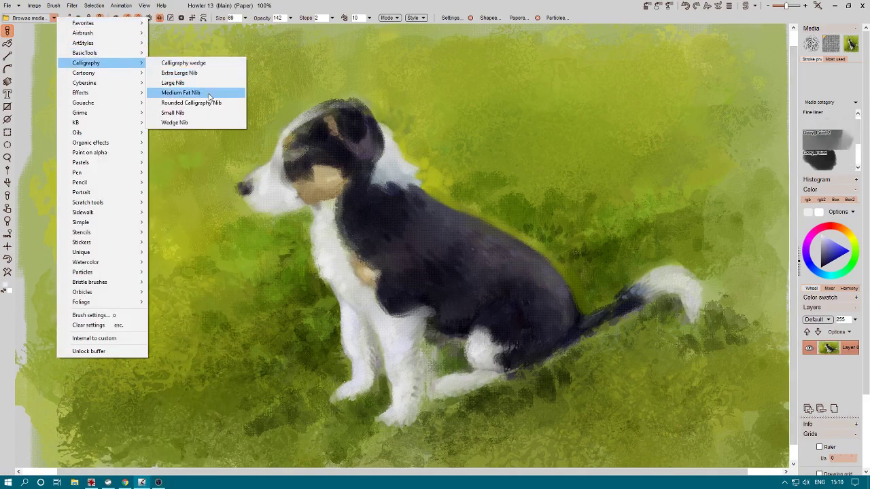
mouse_move(109, 202)
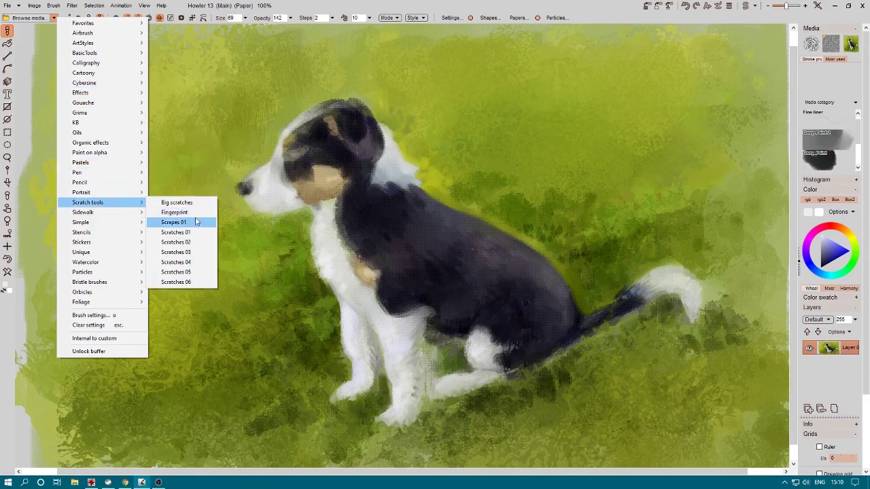
click(195, 222)
Paint short textured grass strokes in sampled green on the ground below the dog with a bristle brush.
click(53, 18)
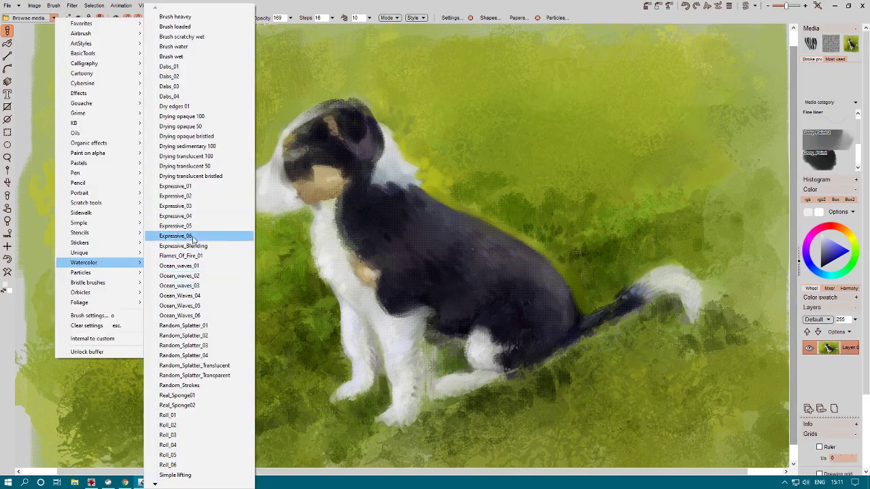
mouse_move(102, 281)
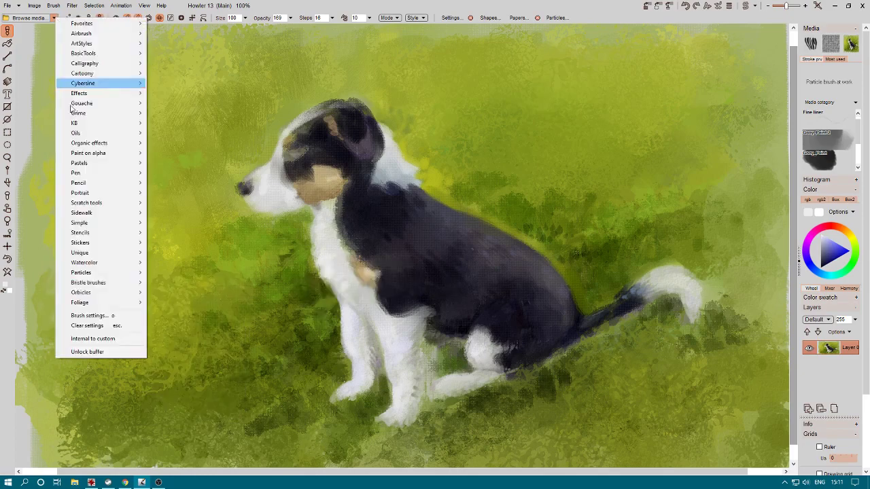
click(172, 341)
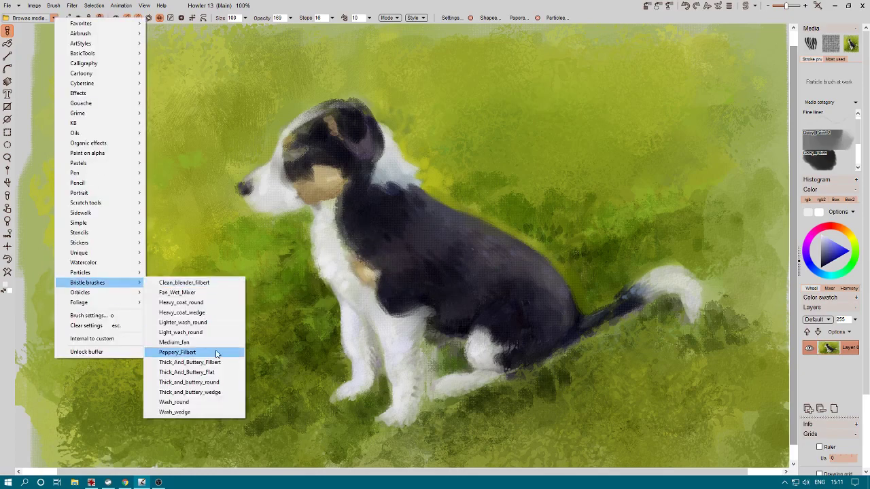
drag(269, 353, 338, 299)
key(ctrl+z)
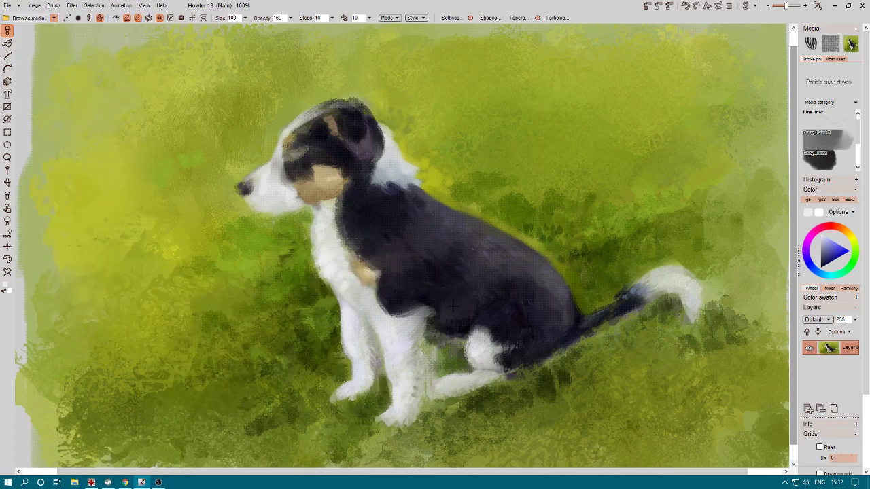
right_click(454, 340)
drag(551, 387, 481, 441)
drag(462, 397, 408, 451)
drag(357, 406, 324, 442)
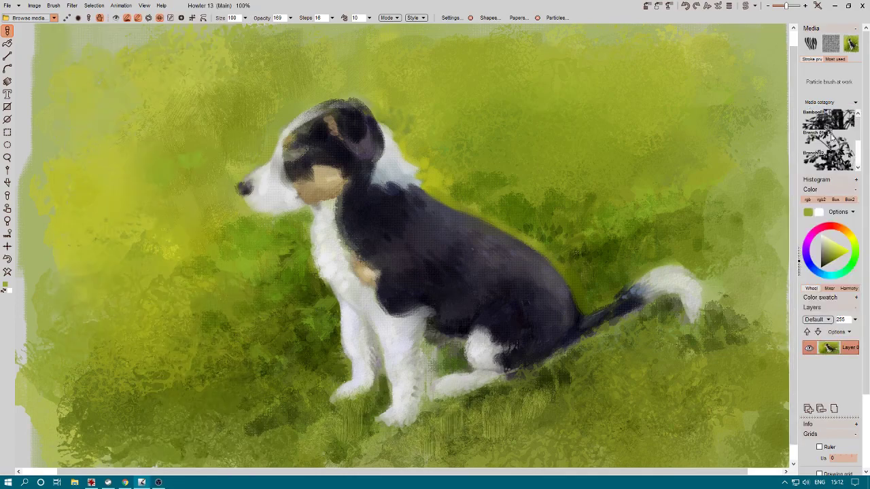
Examine the foliage media presets, from bamboo and branches to shrubs and weeds.
drag(799, 423, 807, 421)
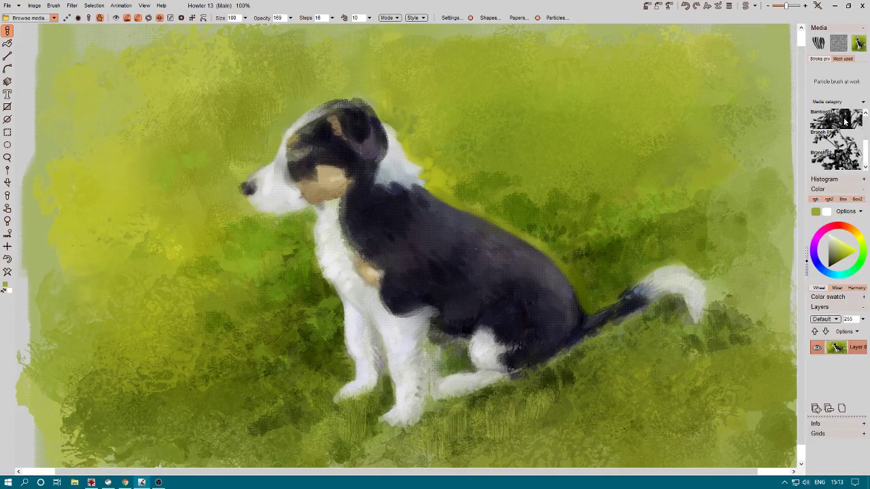
click(614, 158)
scroll(839, 139, down, 5)
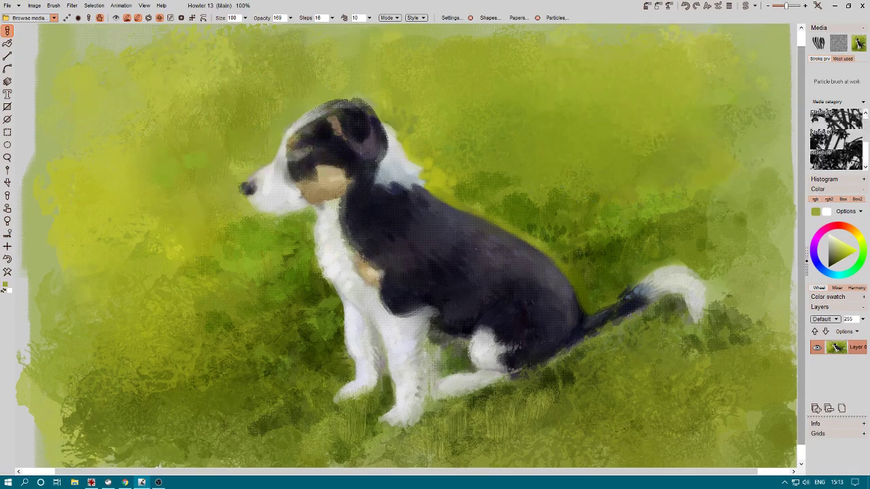
scroll(839, 140, down, 3)
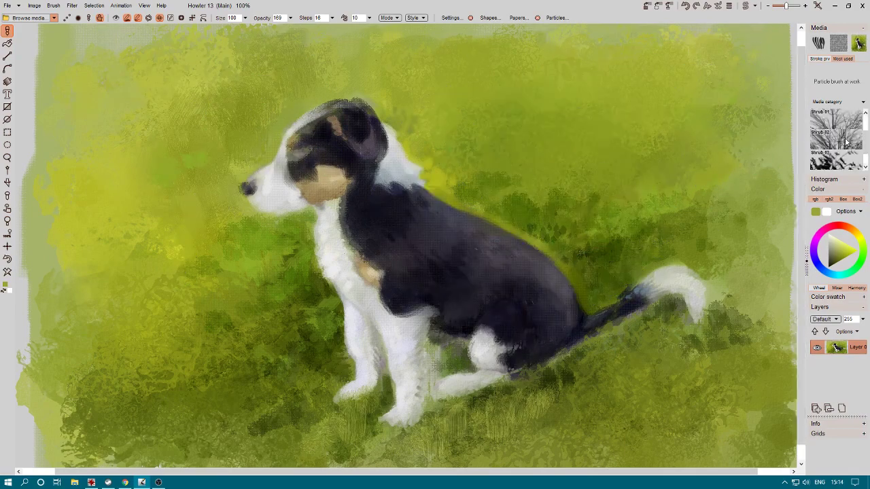
scroll(630, 223, down, 3)
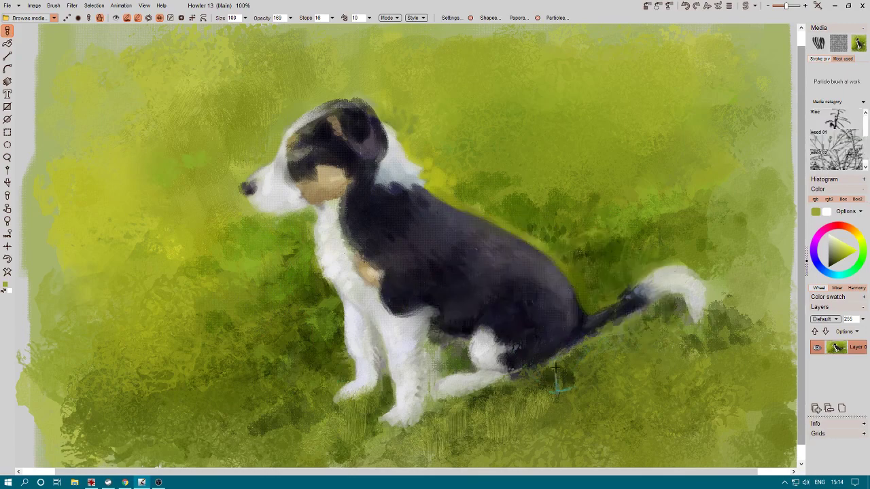
Try several particle brush presets with test strokes over the dog and the background behind its back, undoing each one.
scroll(836, 143, down, 4)
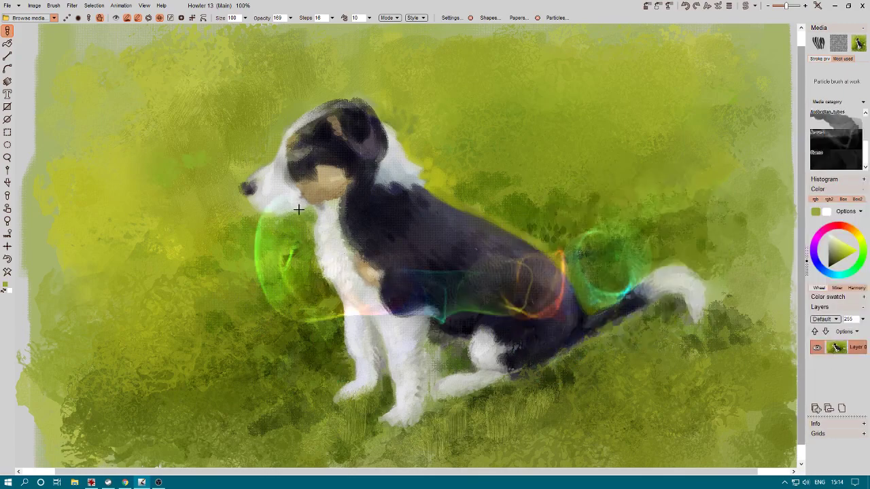
scroll(841, 140, down, 4)
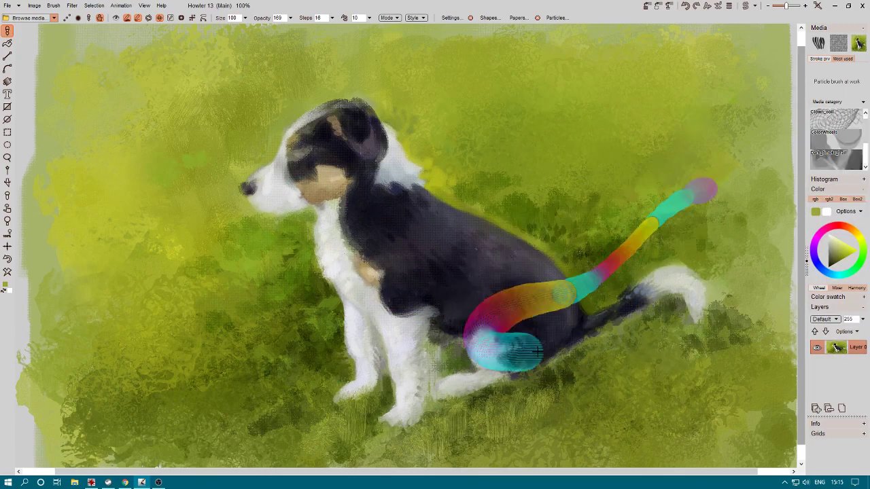
scroll(722, 241, down, 5)
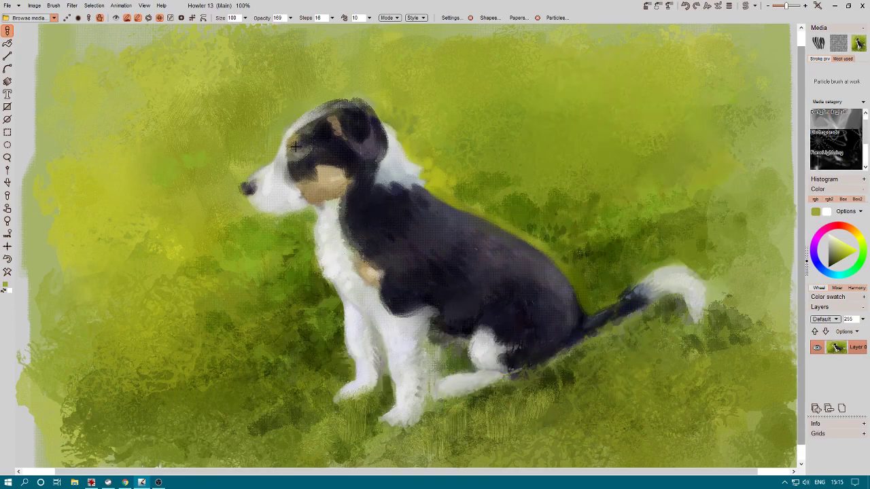
scroll(538, 239, down, 4)
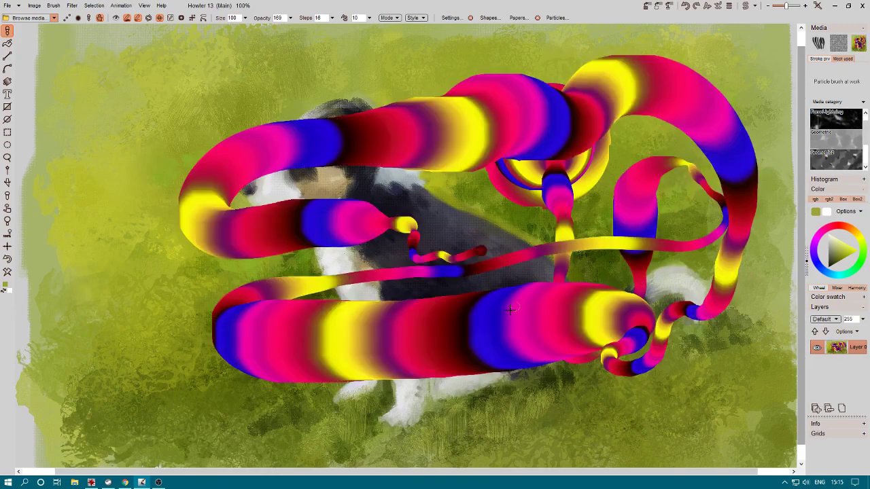
scroll(642, 243, down, 3)
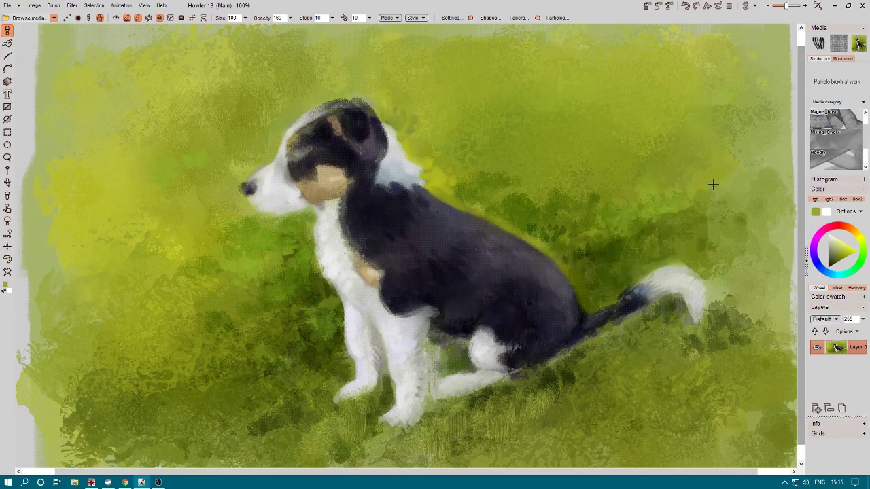
scroll(582, 285, down, 4)
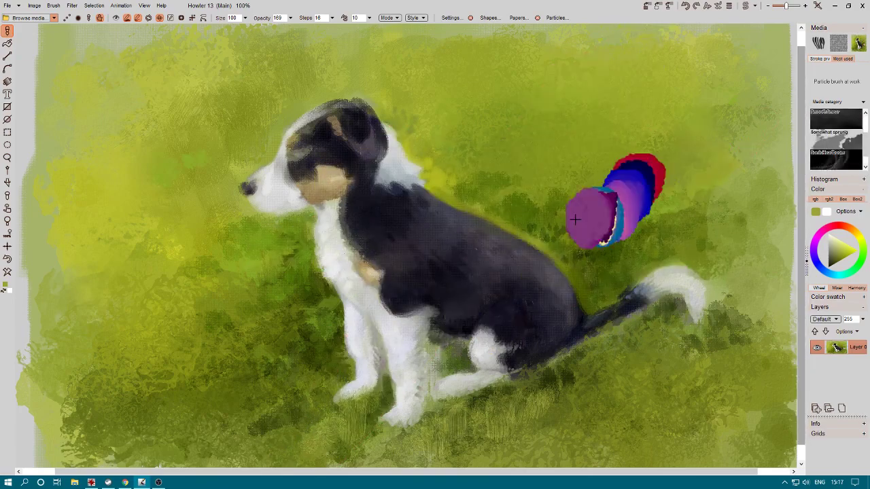
scroll(598, 228, down, 3)
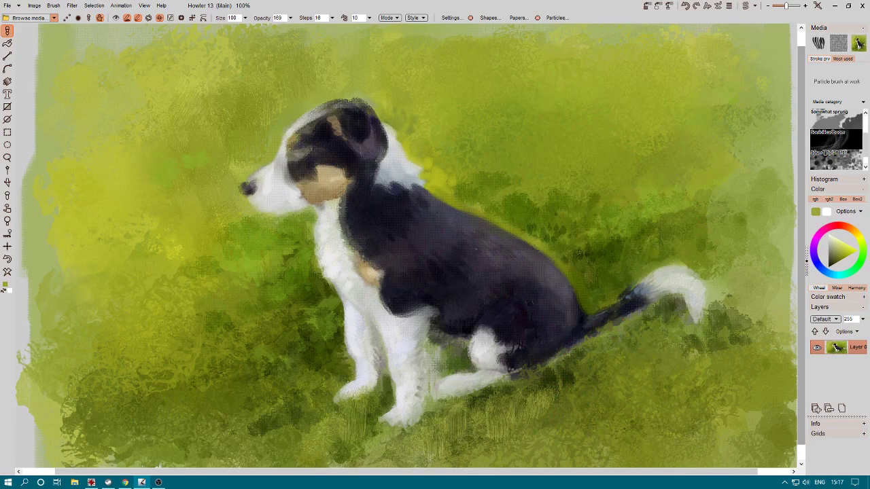
scroll(493, 109, down, 3)
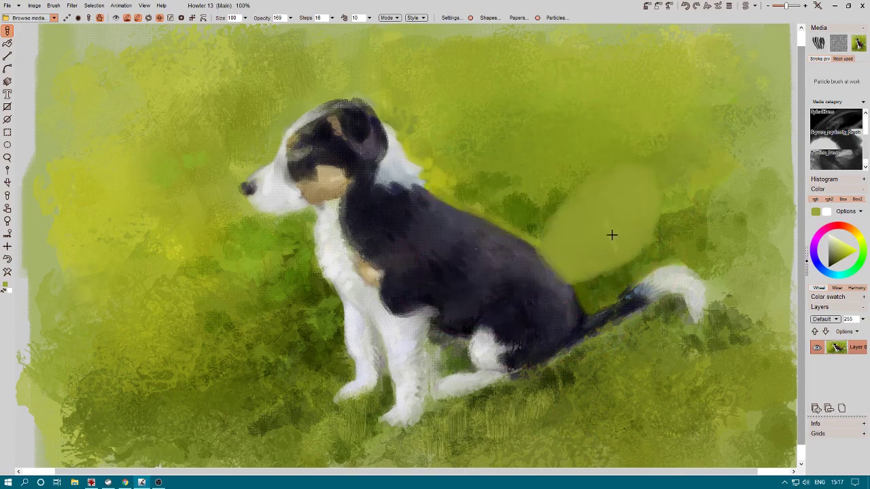
scroll(863, 168, down, 3)
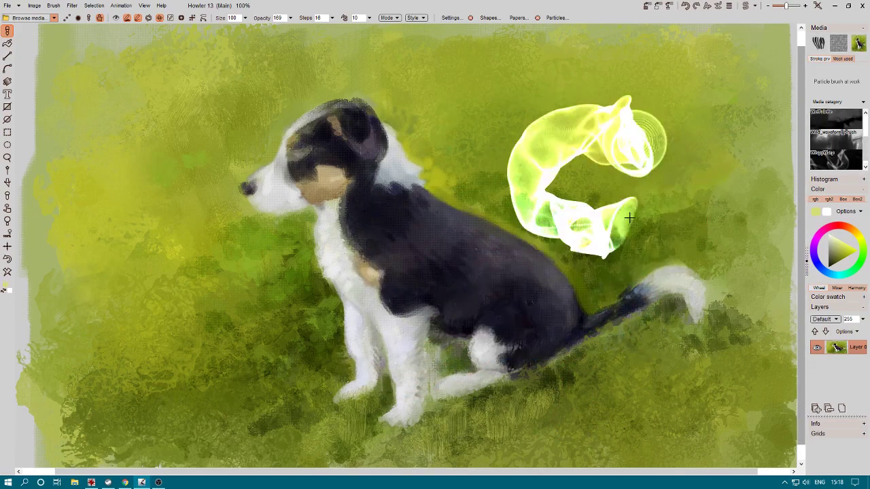
Examine the organic effect presets such as frost, lichen, grass and branches, using trial strokes above the tail.
scroll(863, 169, down, 3)
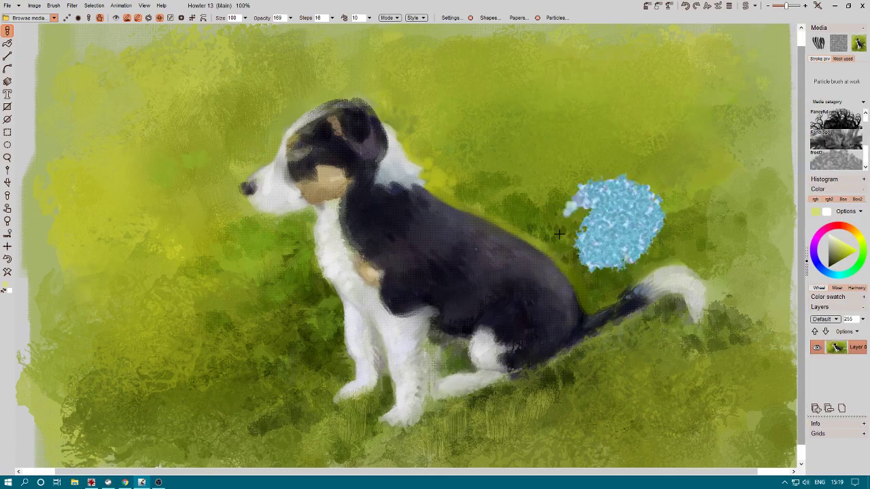
scroll(859, 167, down, 3)
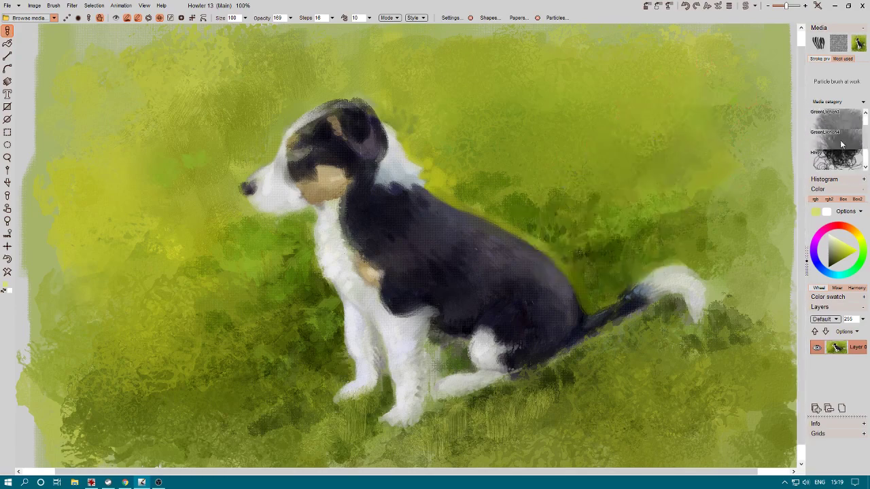
scroll(841, 144, down, 3)
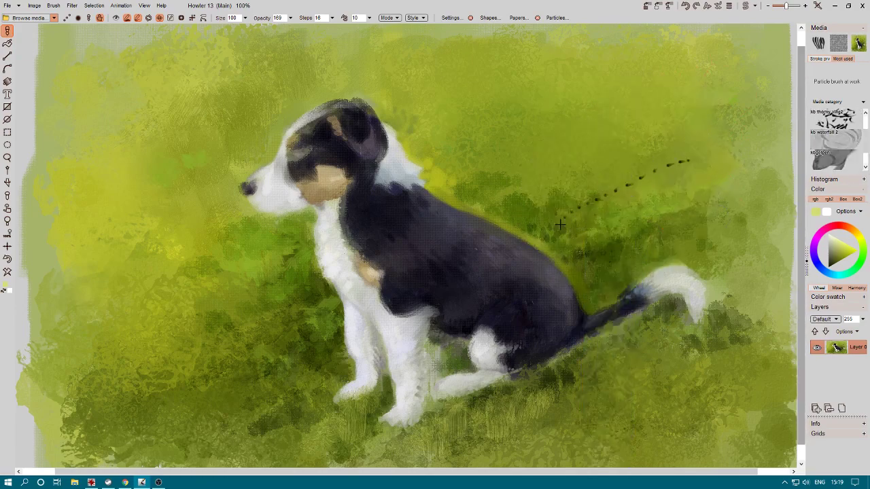
scroll(836, 142, down, 3)
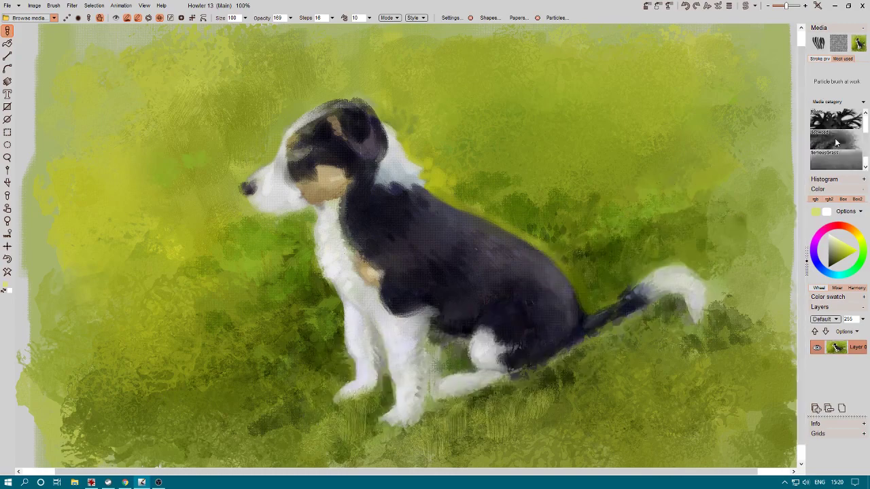
scroll(841, 149, down, 2)
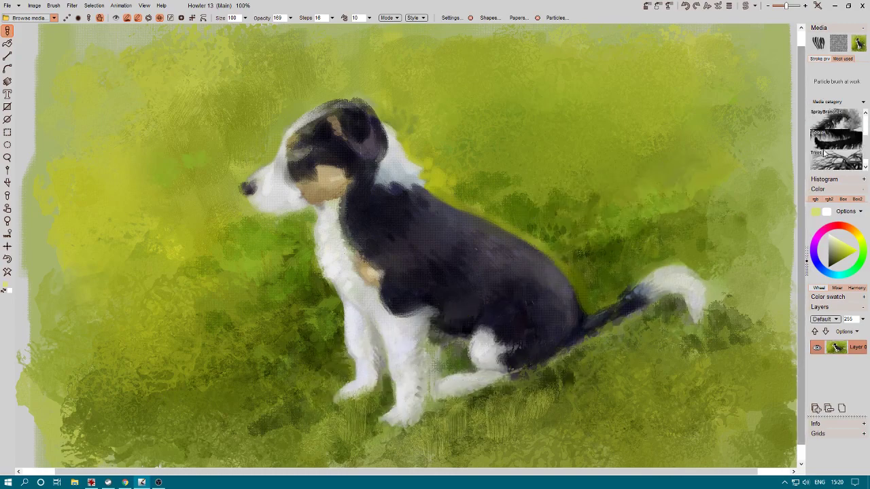